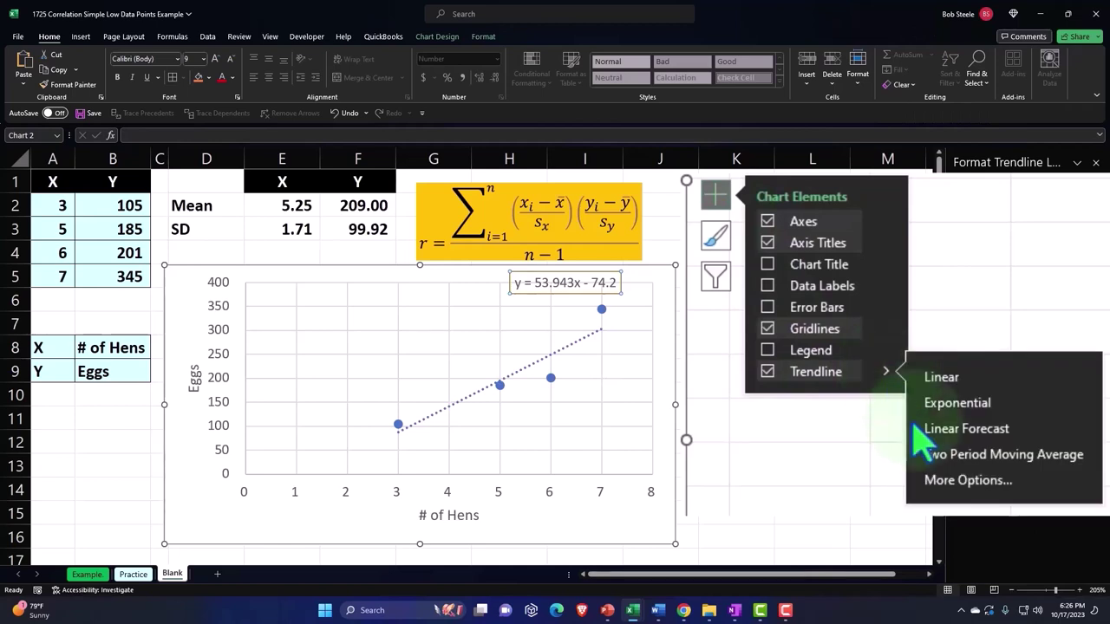
- Change the Eggs vs # of Hens trendline from dotted to a solid yellow line
click(818, 425)
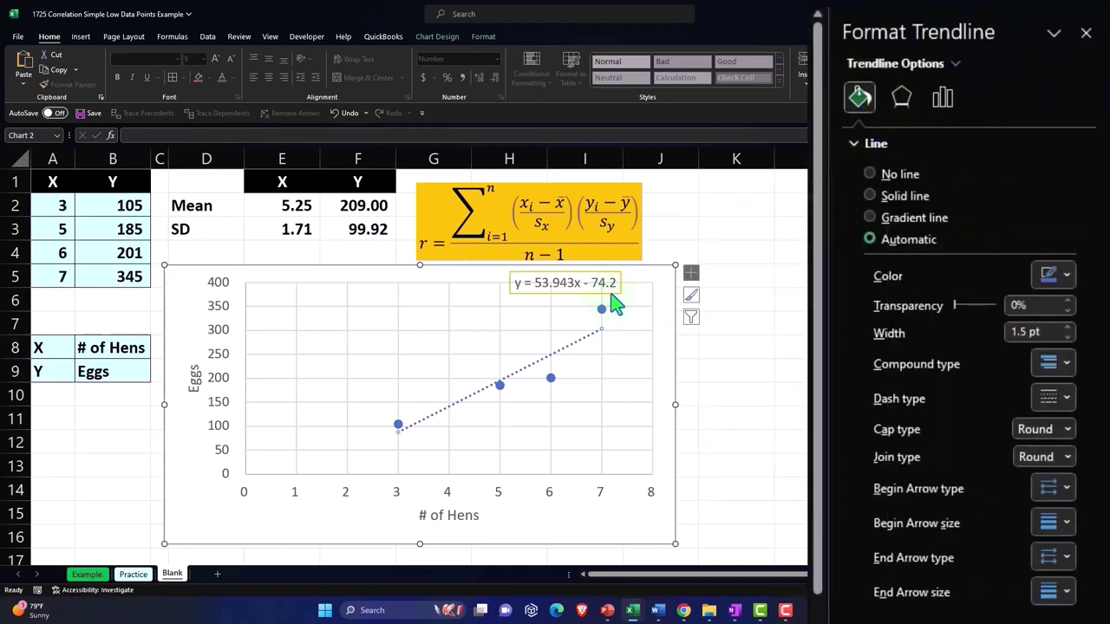
click(871, 108)
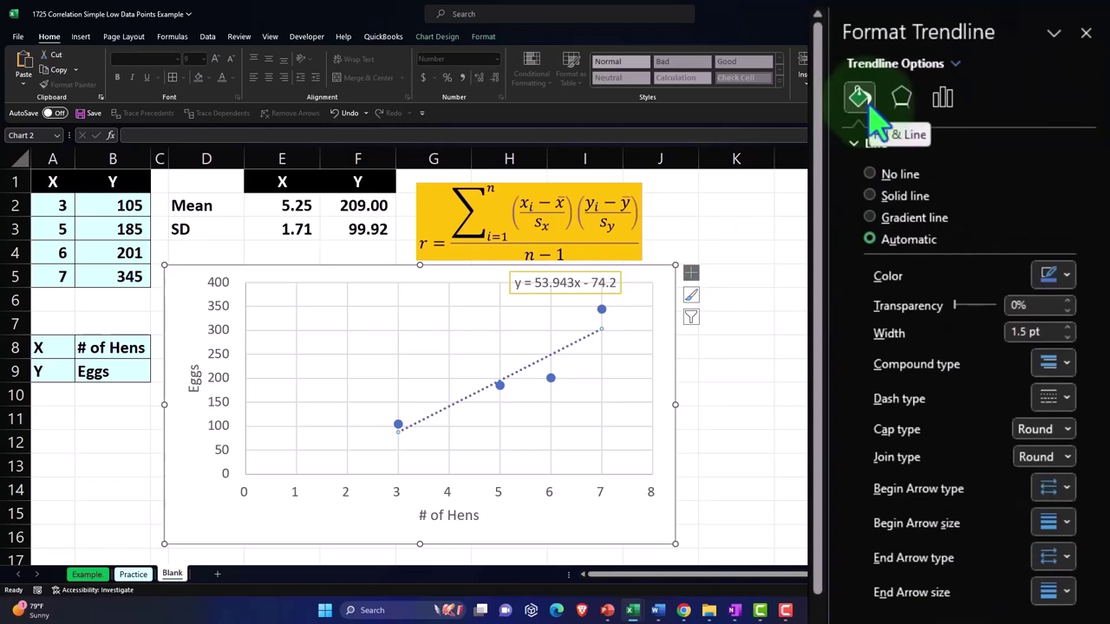
click(1056, 398)
click(1070, 422)
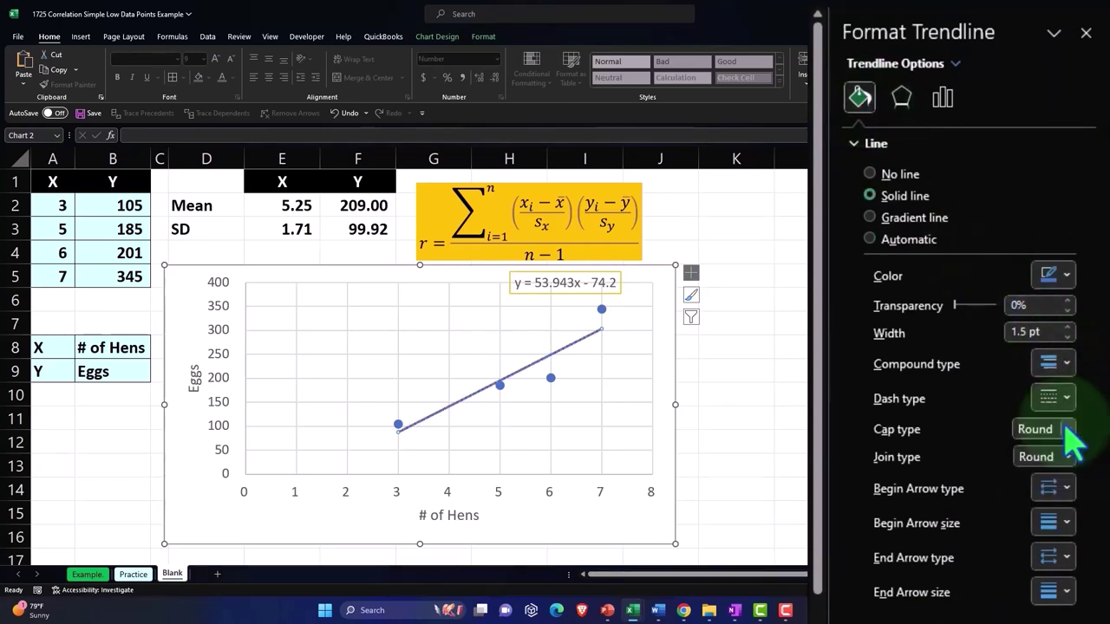
click(1074, 279)
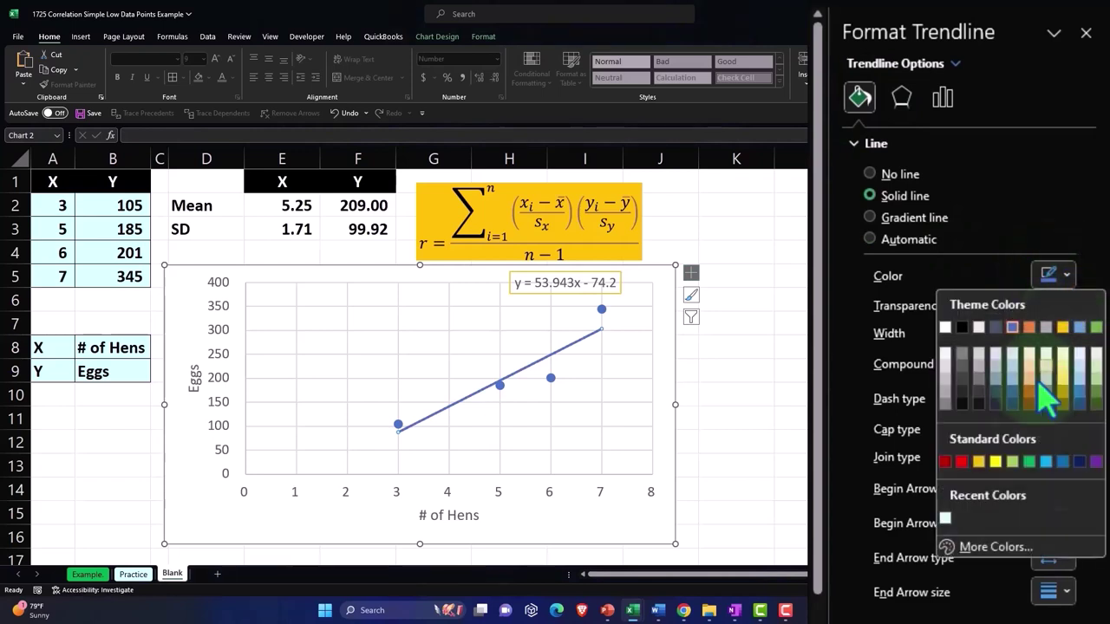
click(994, 460)
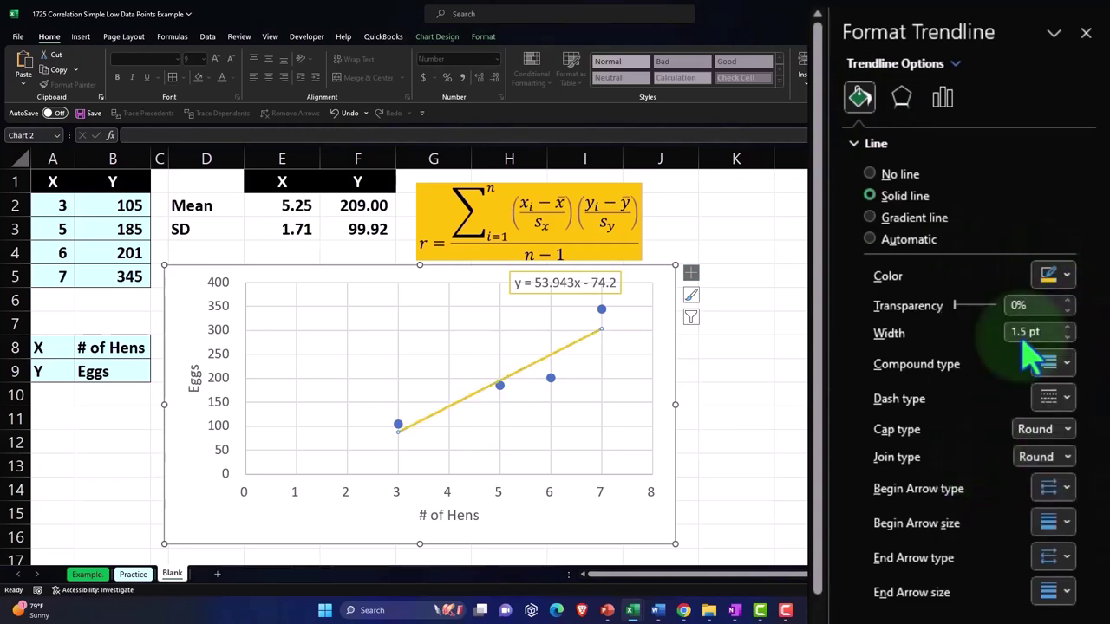
click(1086, 33)
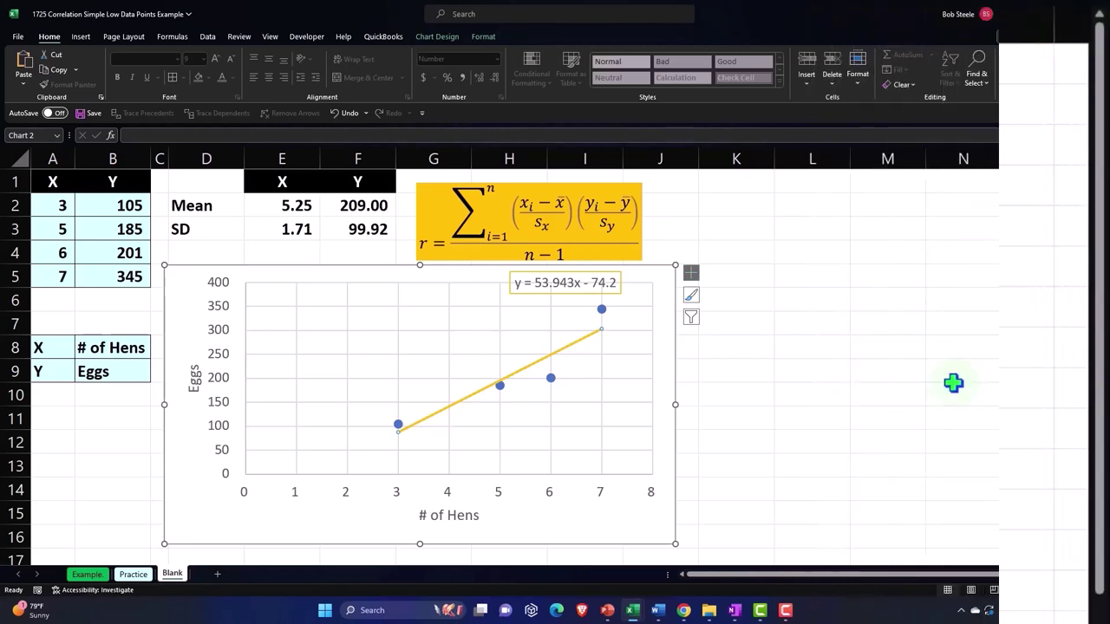
click(888, 466)
click(675, 535)
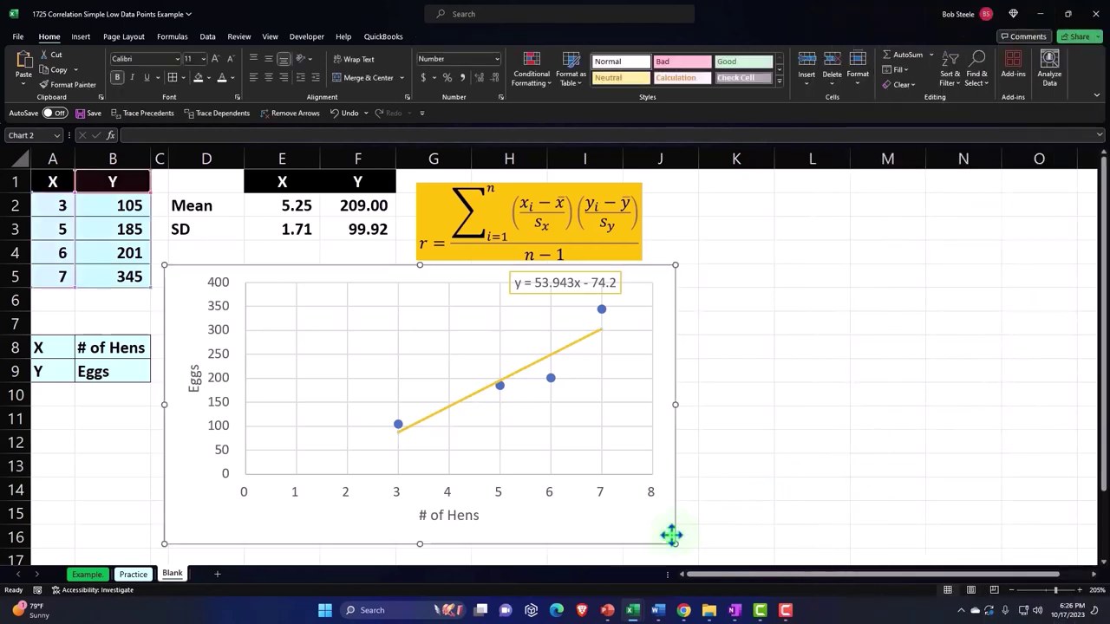
- Shrink the hens-vs-eggs chart to end near column I, then select the data in A1:B5
drag(674, 542, 594, 532)
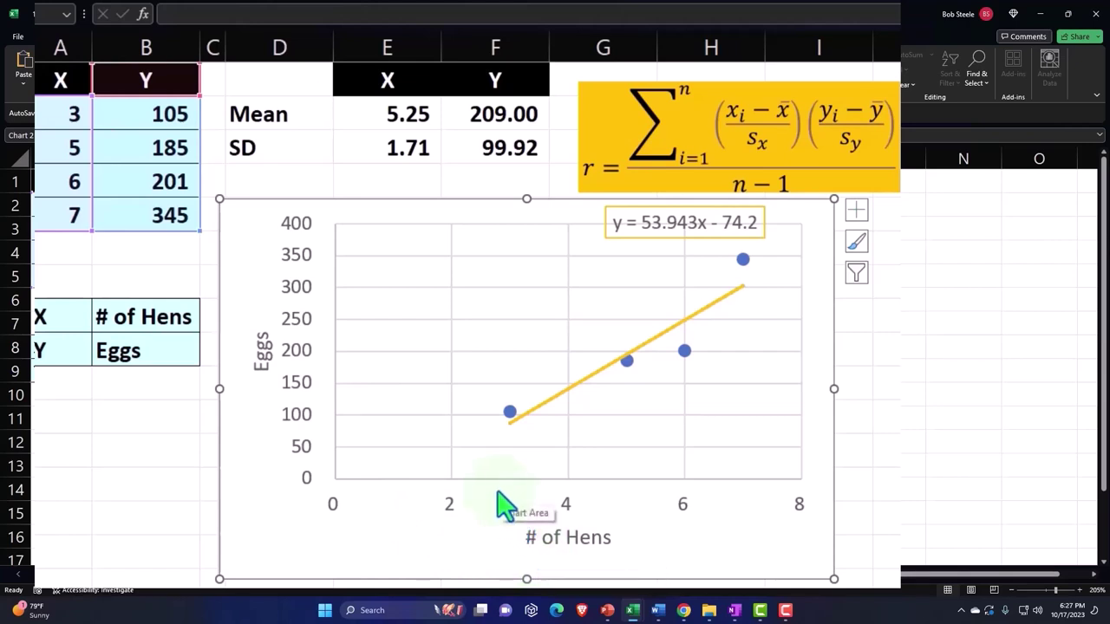
click(68, 83)
drag(68, 82, 137, 215)
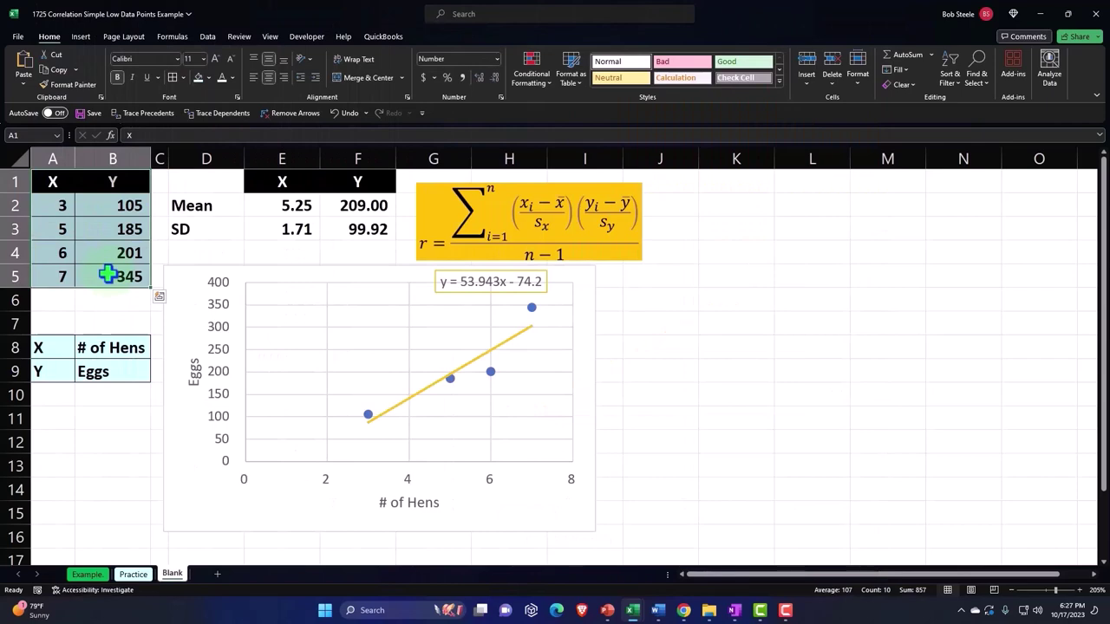
- Insert a plain scatter chart of the data and move it below the first chart
click(80, 37)
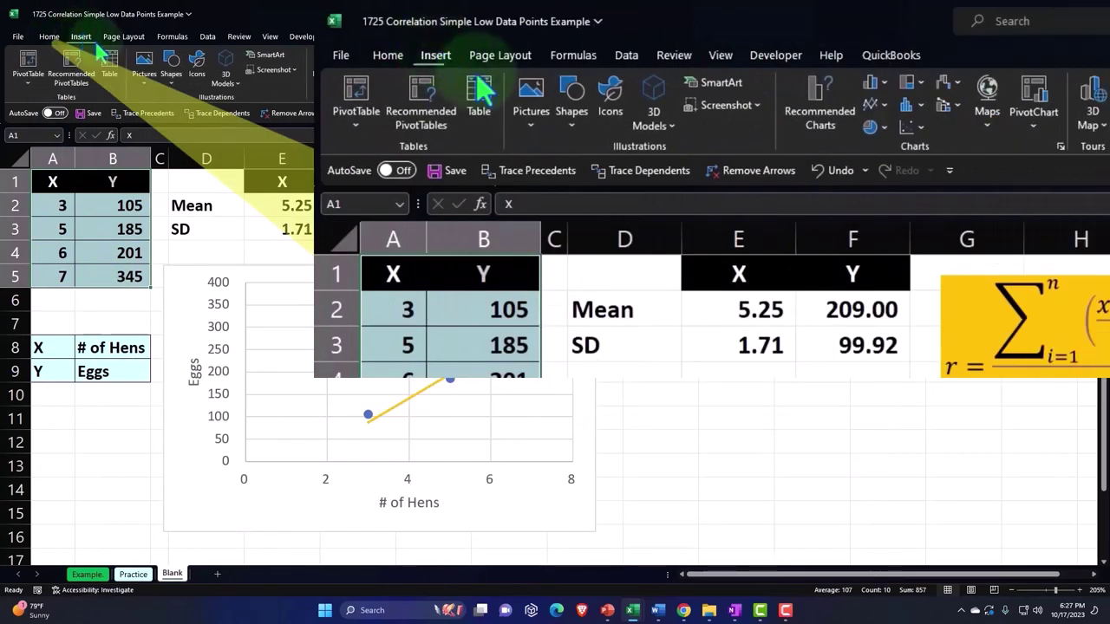
click(400, 84)
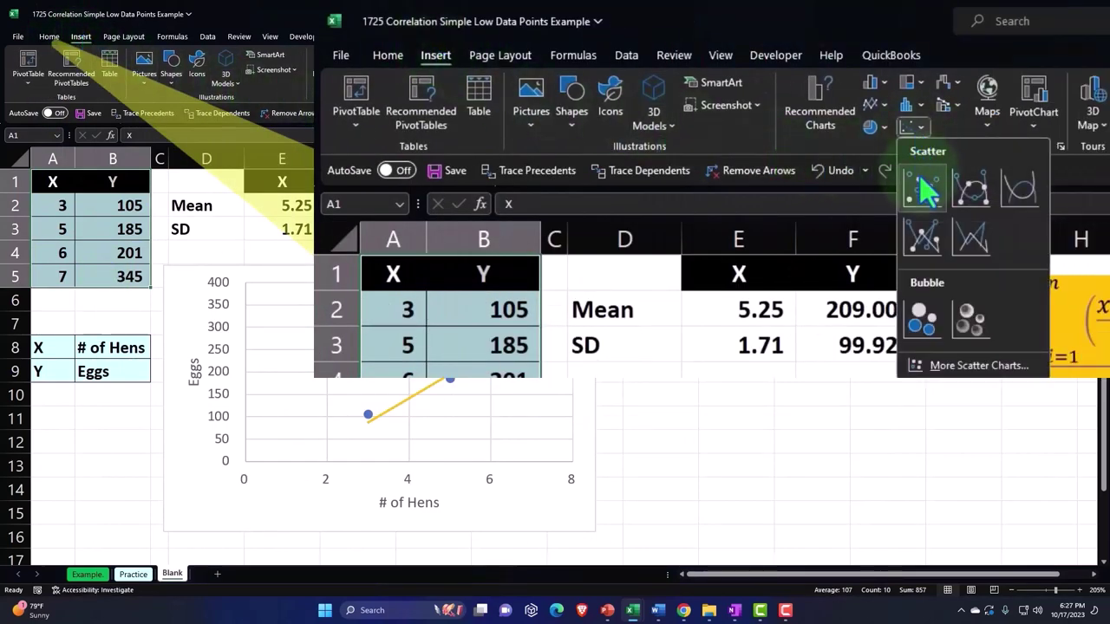
click(402, 124)
drag(338, 206, 223, 424)
- Delete the new chart's Y title and shrink the chart
scroll(336, 257, down, 2)
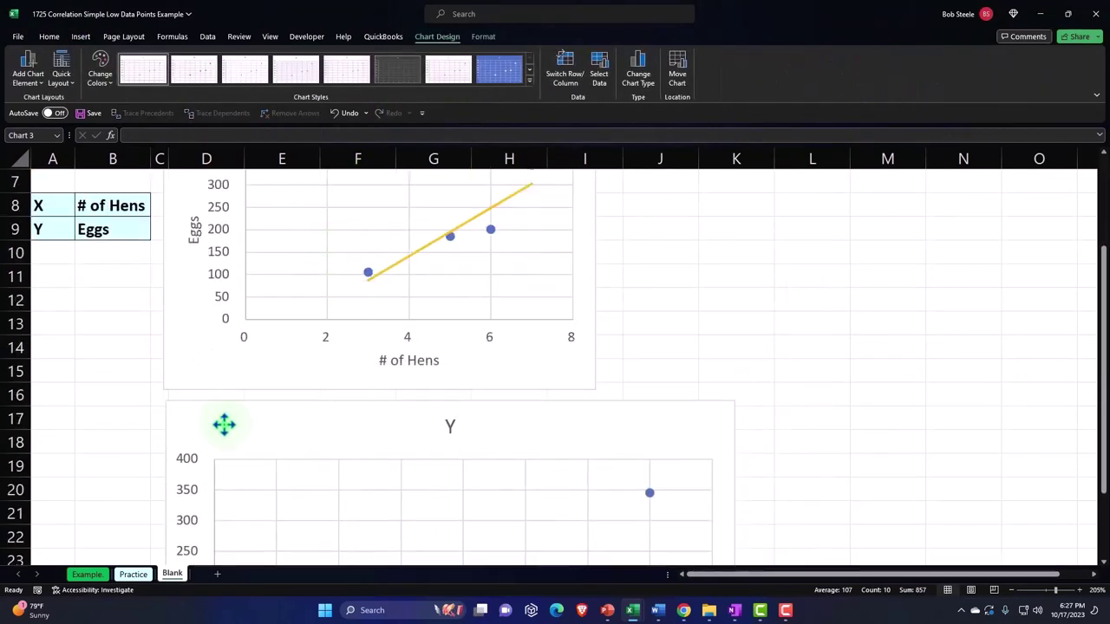
scroll(431, 359, down, 2)
click(449, 285)
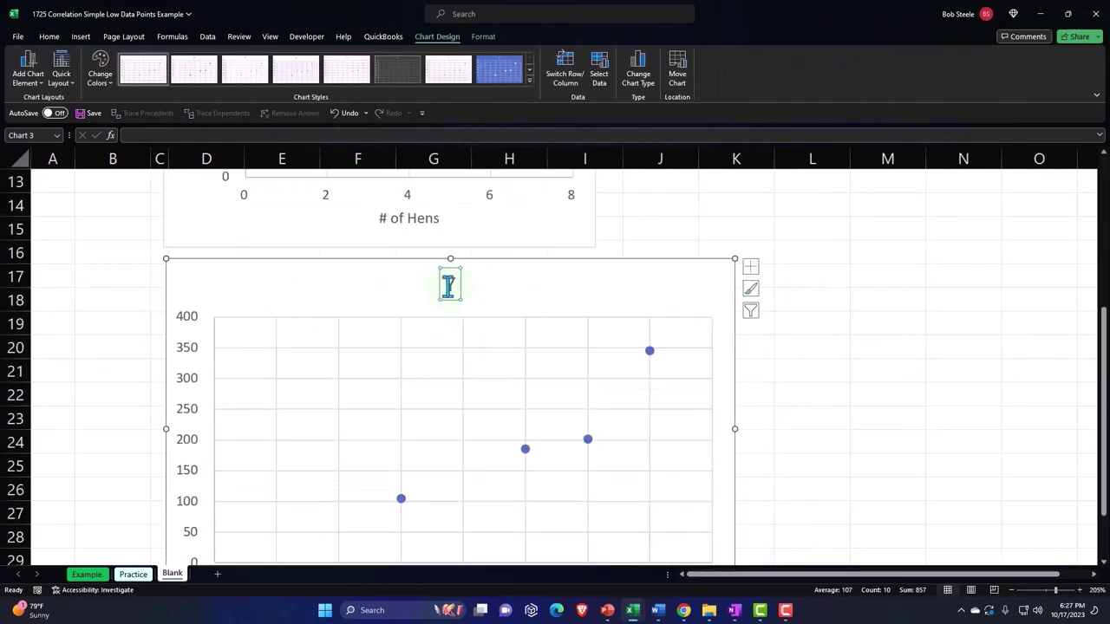
key(Delete)
scroll(449, 286, down, 1)
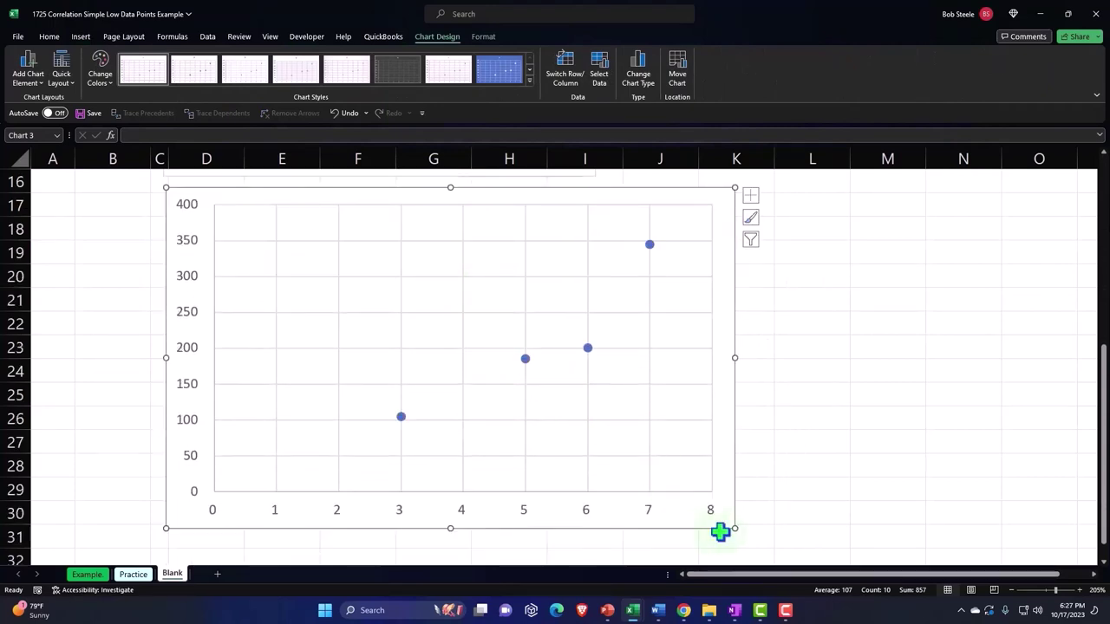
drag(732, 527, 604, 476)
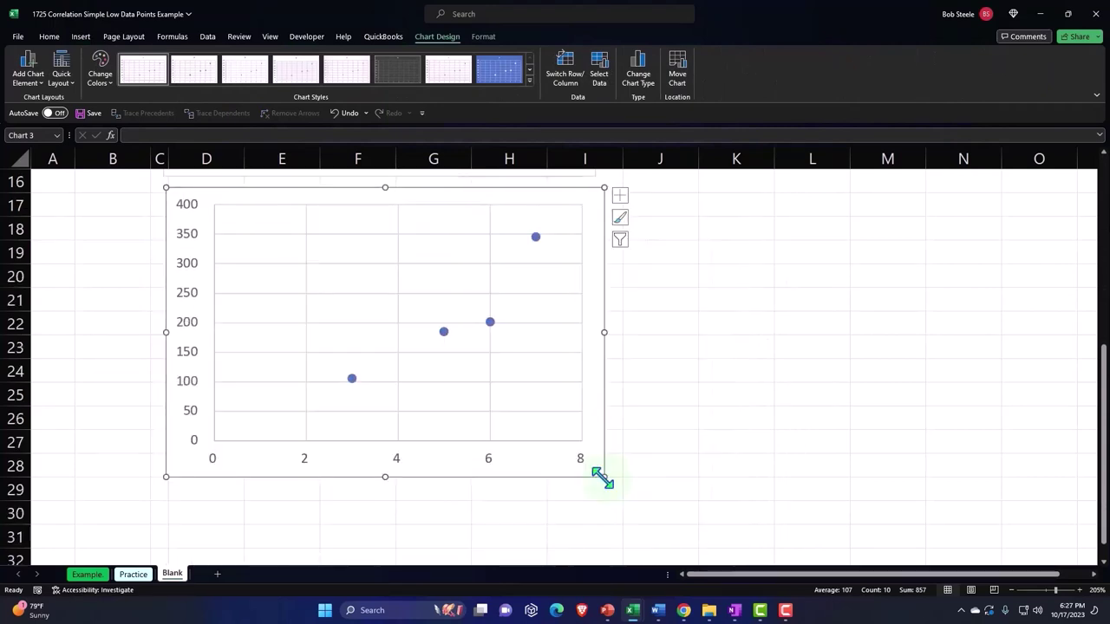
- Add axis titles and link the horizontal title to cell B9, showing Eggs
click(621, 196)
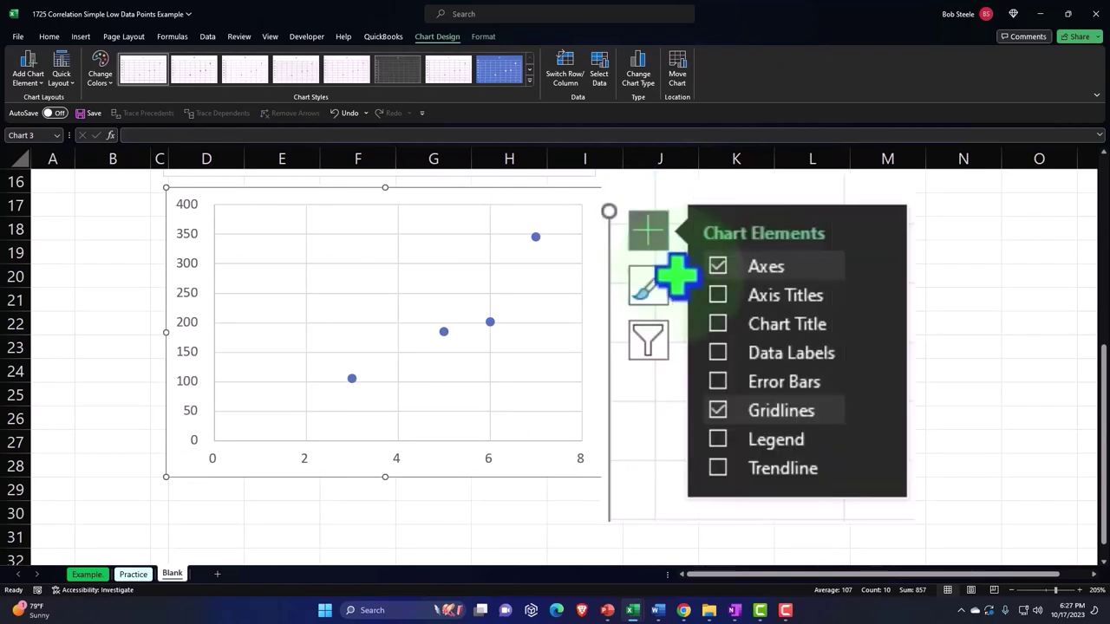
click(650, 224)
click(433, 448)
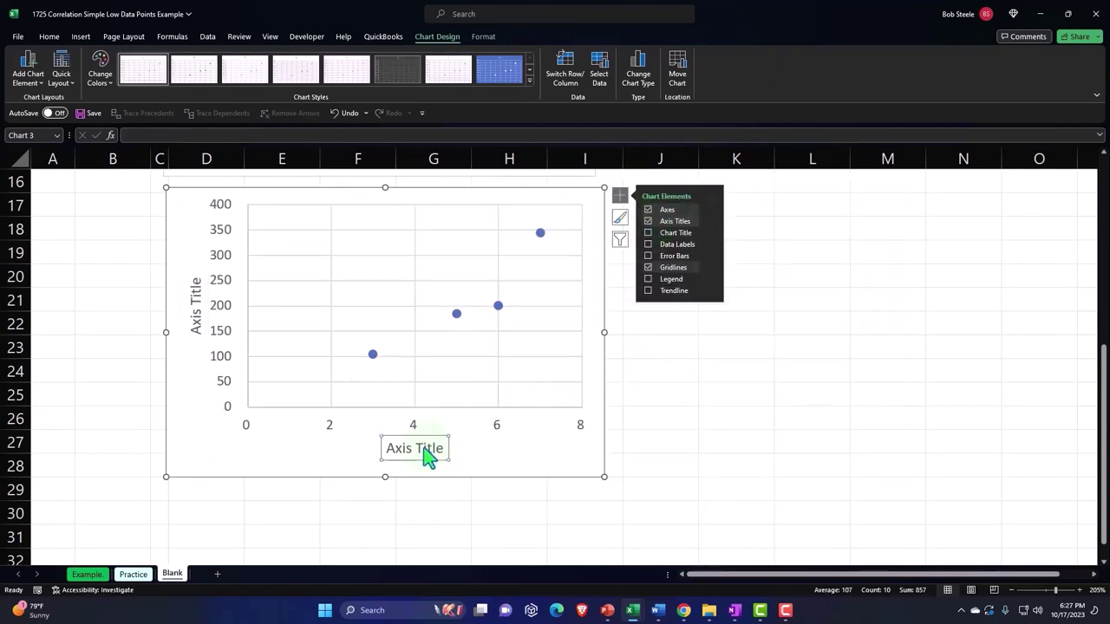
text(=)
scroll(94, 341, up, 5)
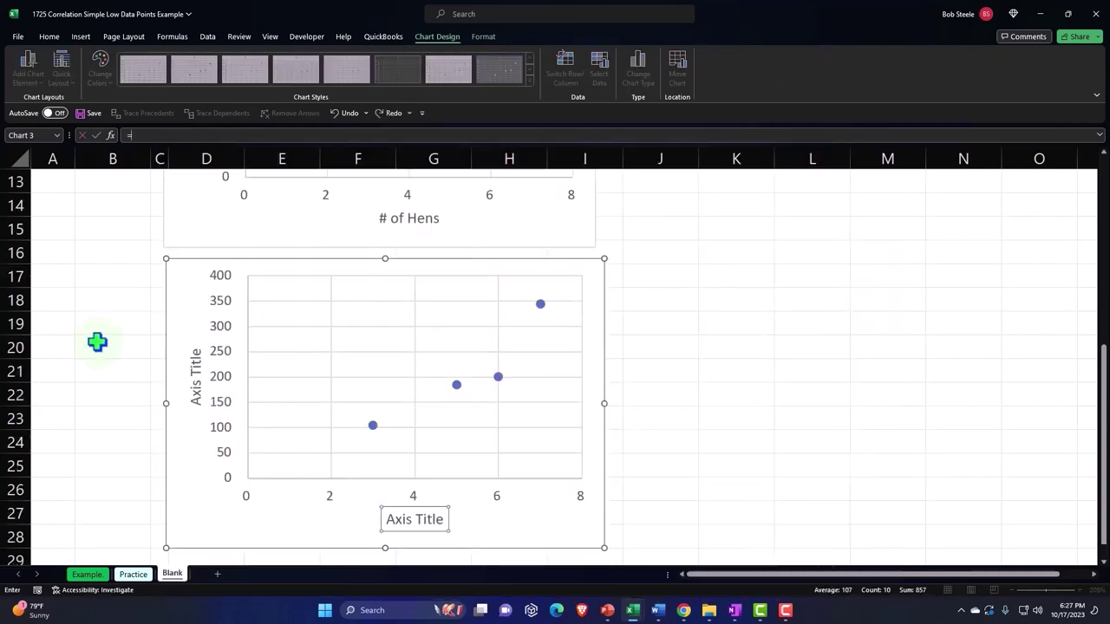
click(176, 518)
key(Return)
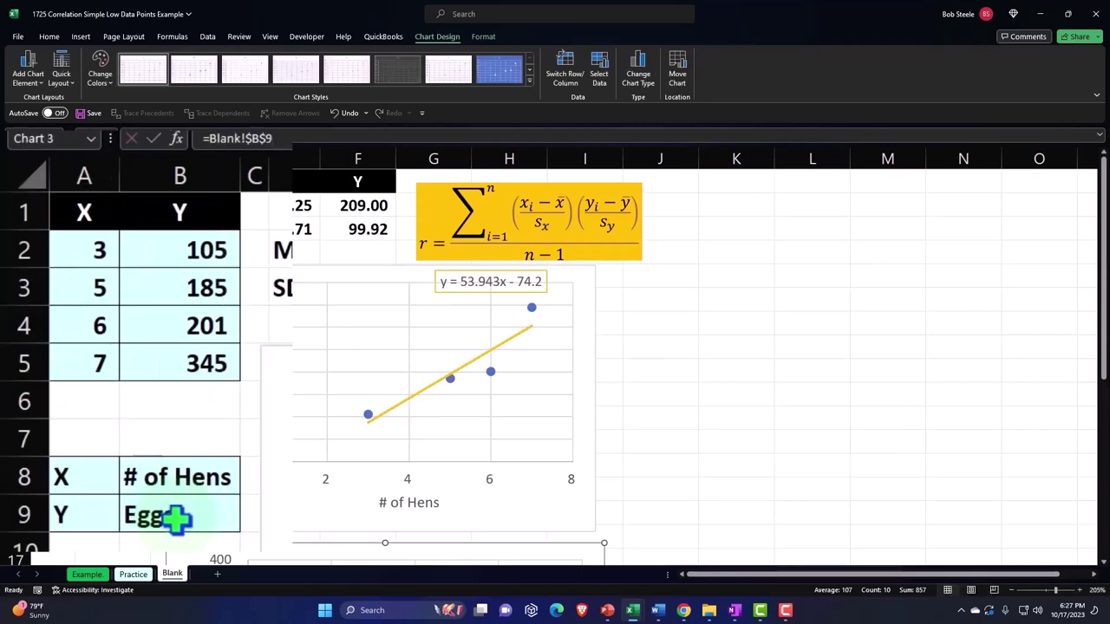
- Link the vertical axis title to cell B8, showing # of Hens
scroll(129, 380, down, 4)
click(188, 366)
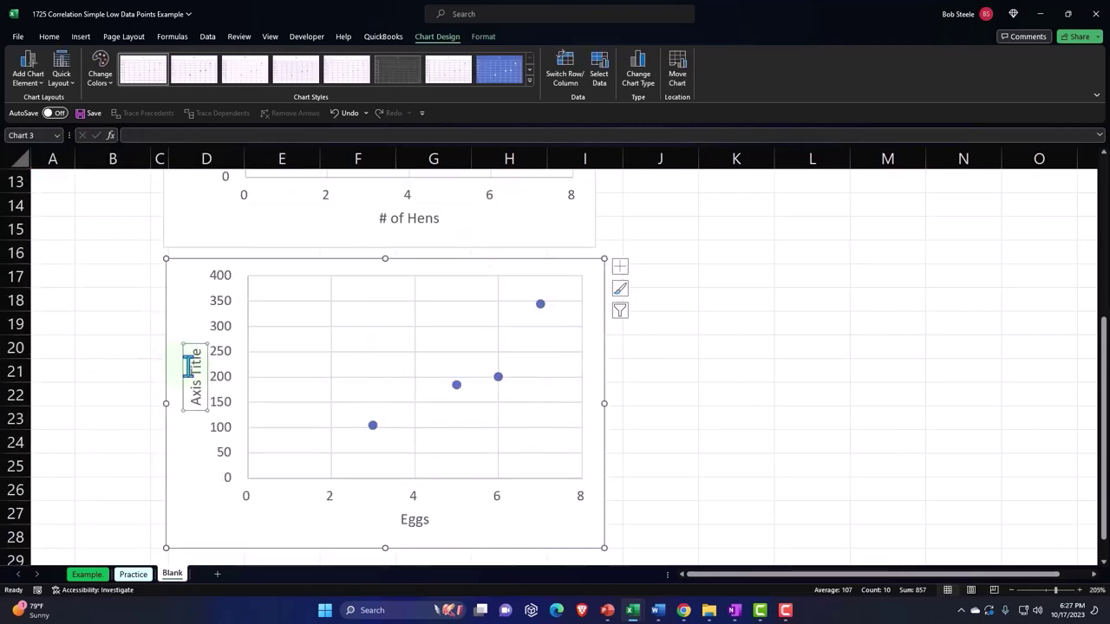
text(=)
scroll(143, 358, up, 4)
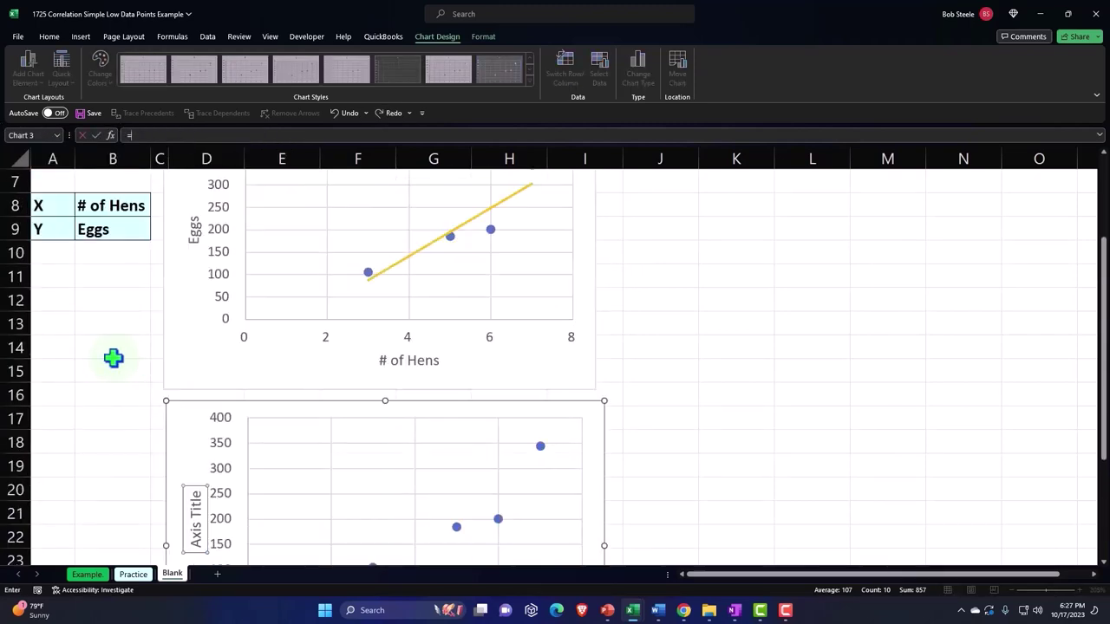
click(112, 350)
key(Return)
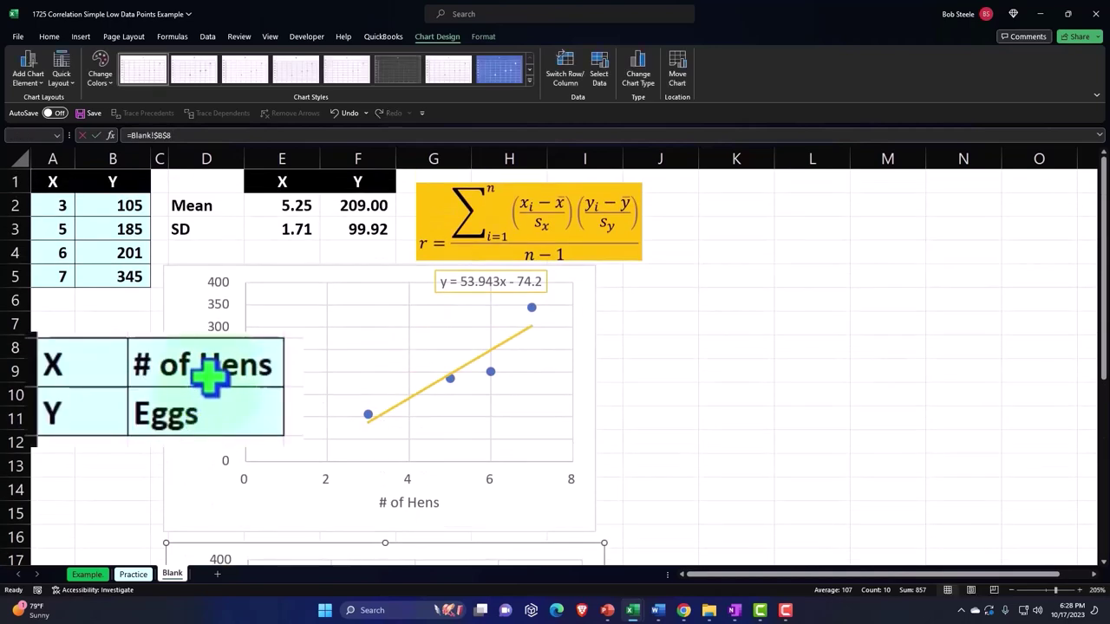
scroll(116, 352, down, 4)
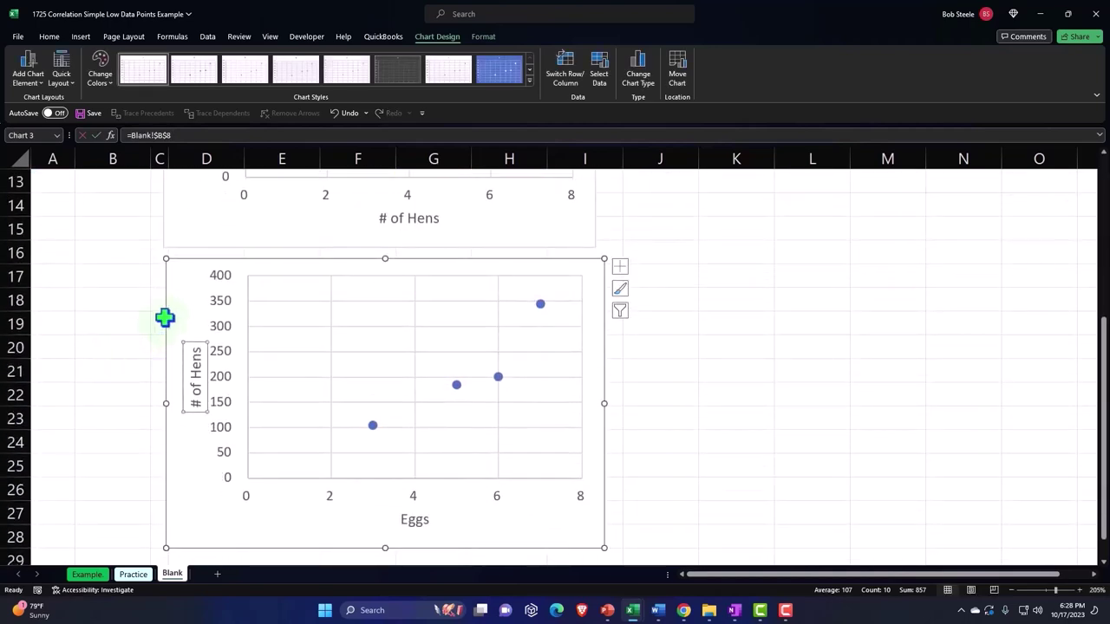
click(179, 298)
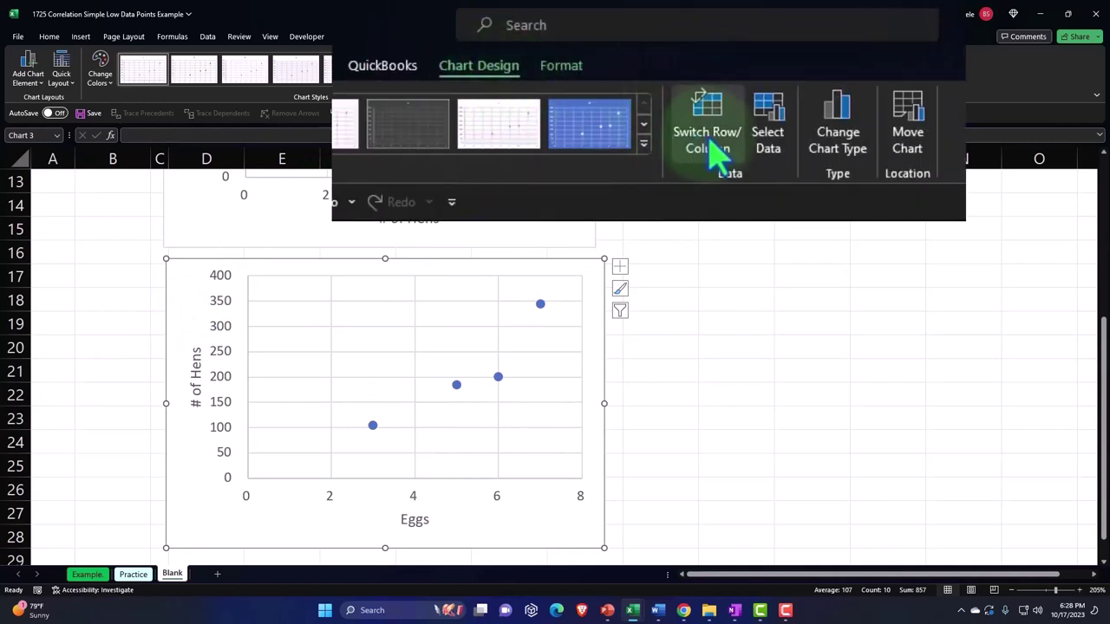
- Edit the chart series so its X values are the Eggs cells =Blank!$B$2:$B$5
click(598, 78)
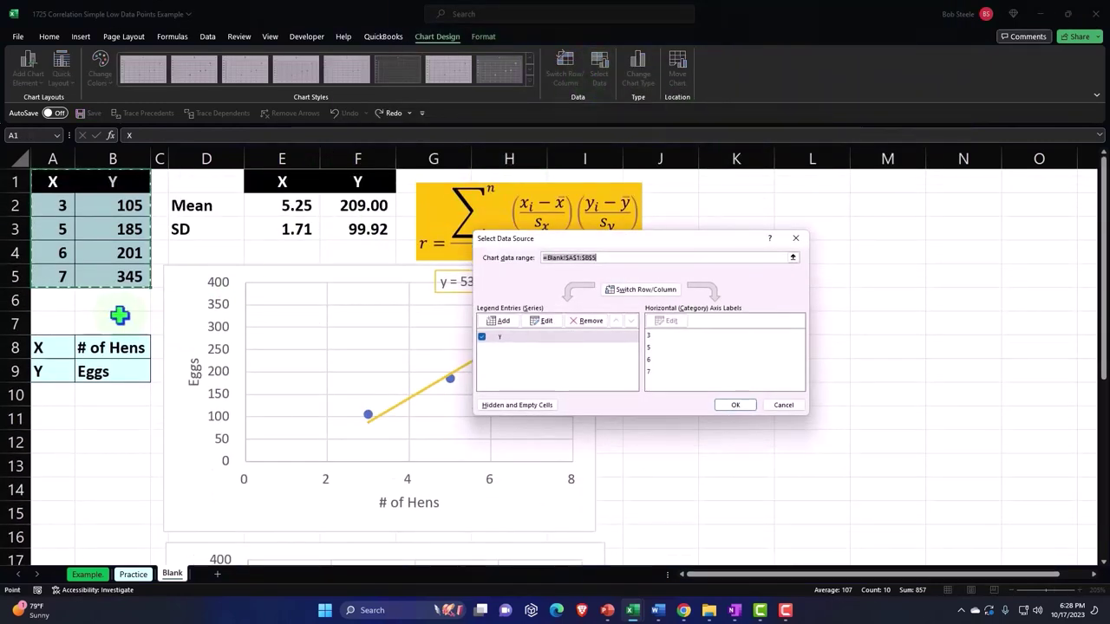
click(541, 321)
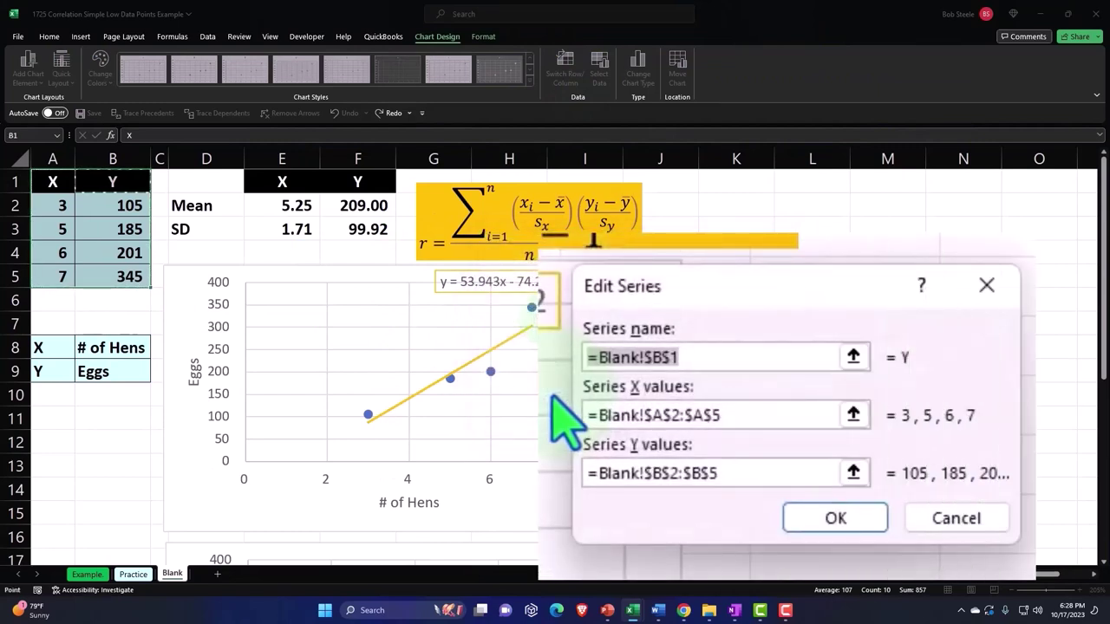
click(853, 415)
key(BackSpace)
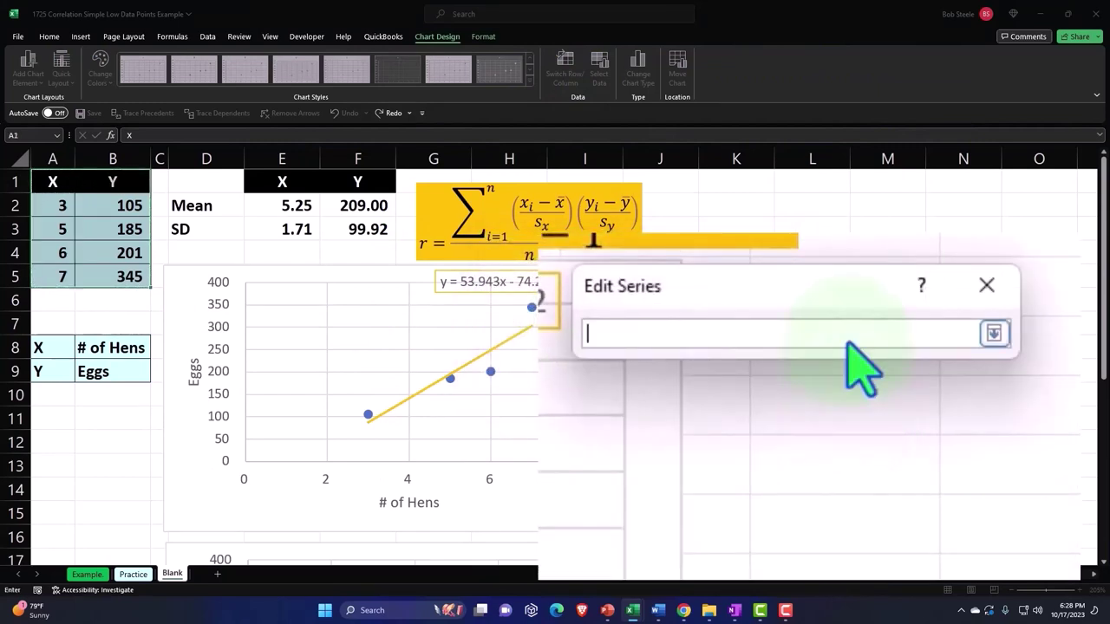
text(=)
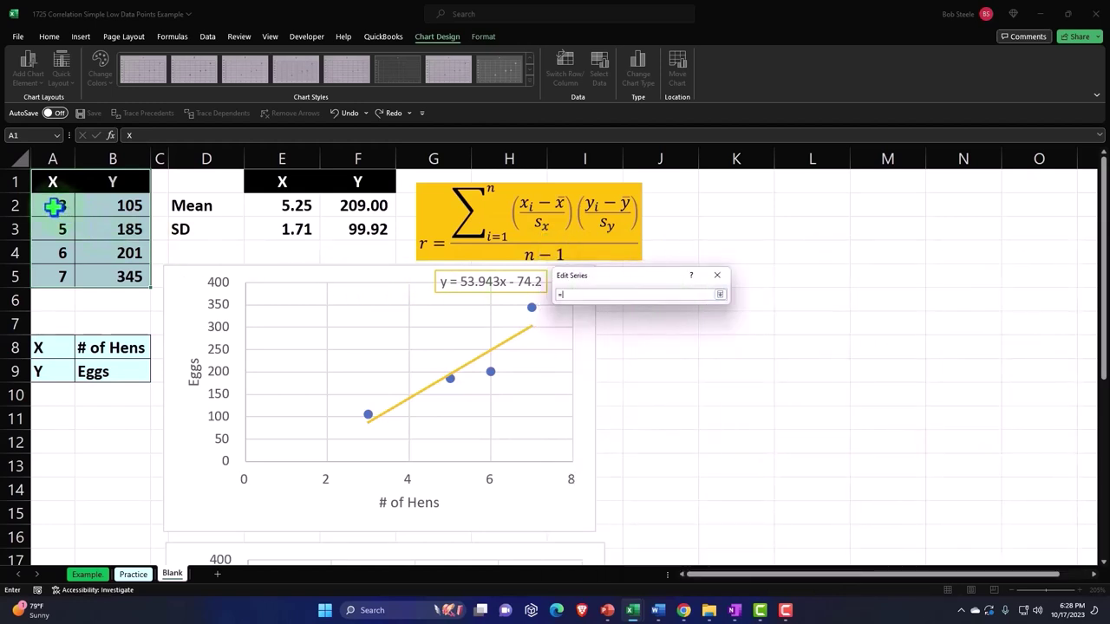
click(104, 206)
drag(104, 206, 104, 276)
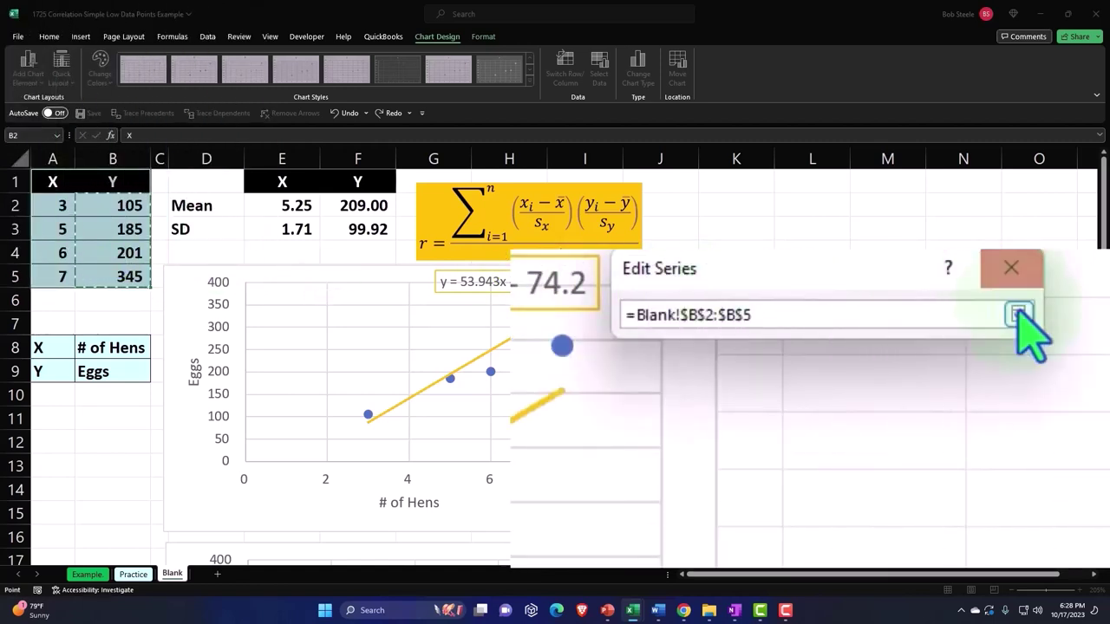
click(1018, 314)
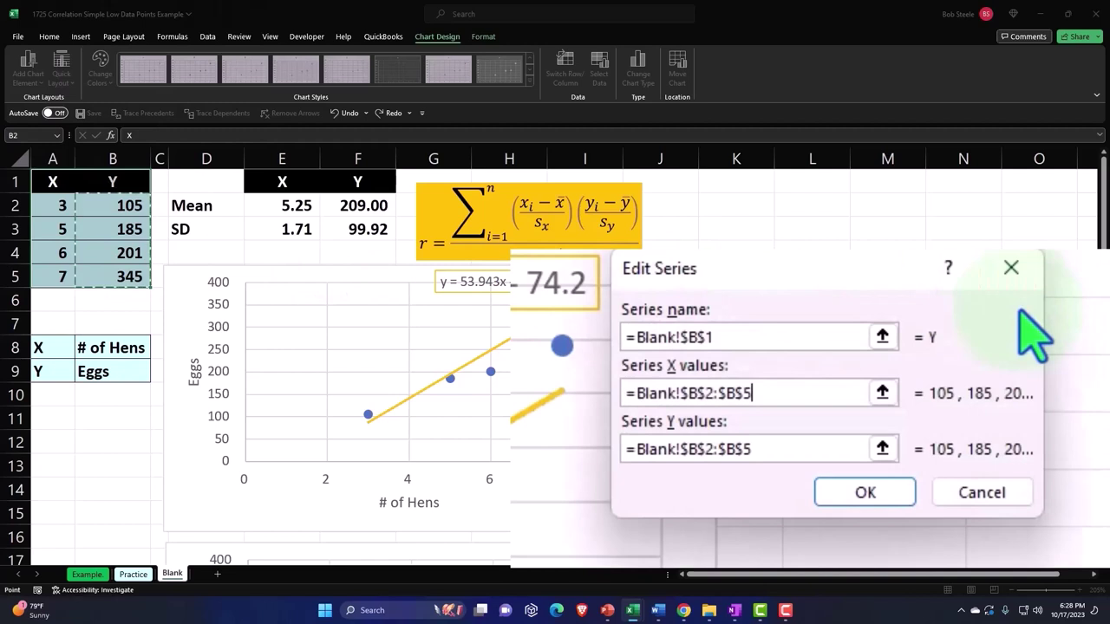
- Set the series Y values to the hens cells =Blank!$A$2:$A$5 and apply the change
click(885, 449)
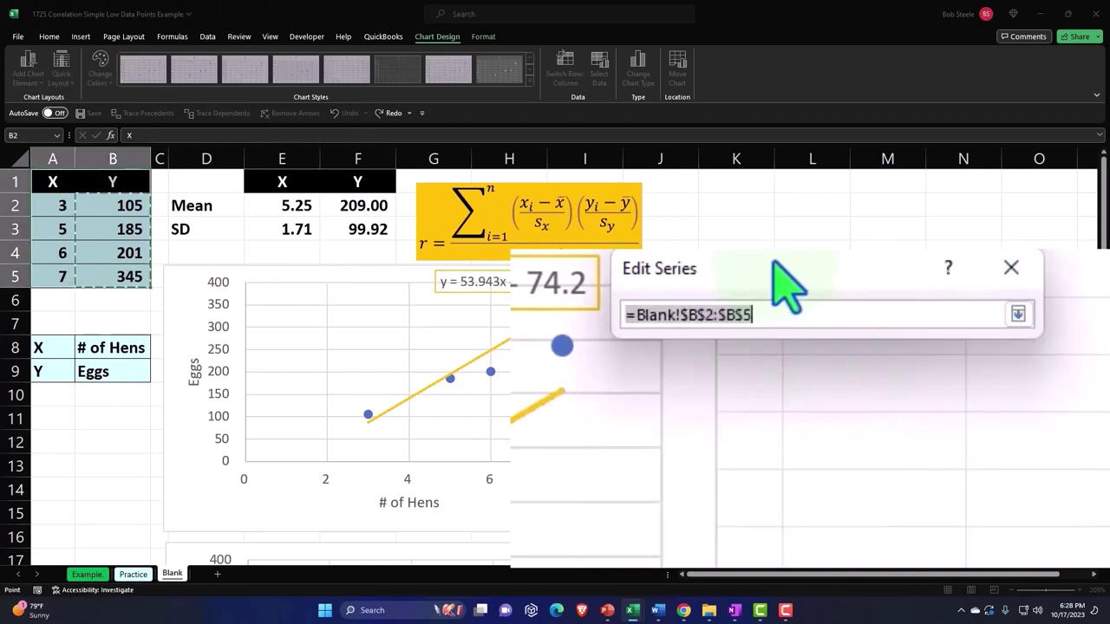
key(BackSpace)
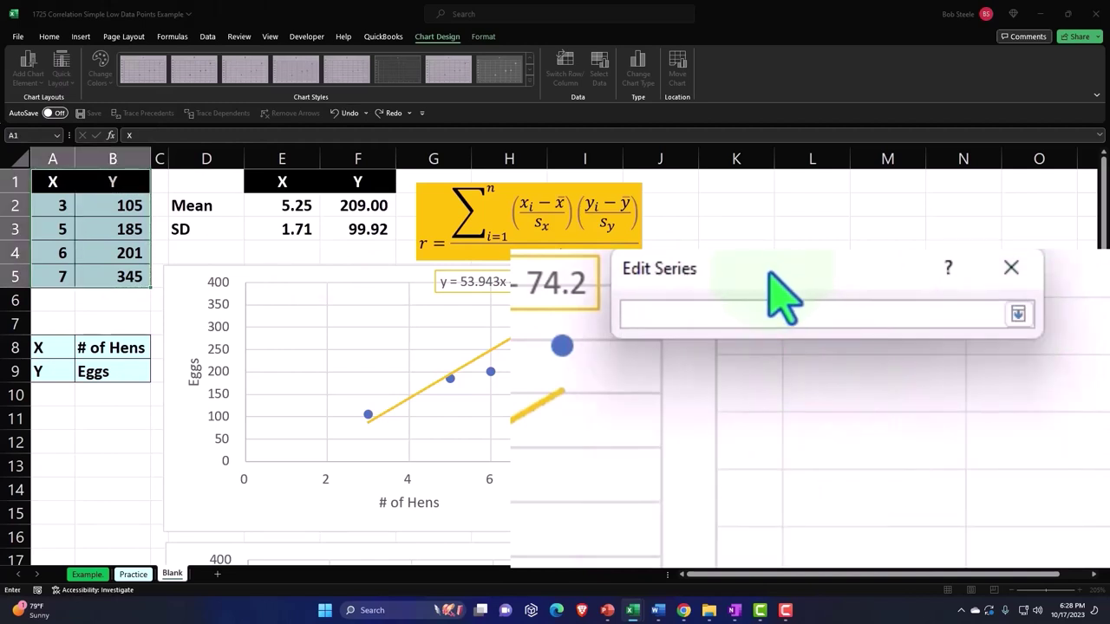
text(=)
drag(56, 206, 60, 269)
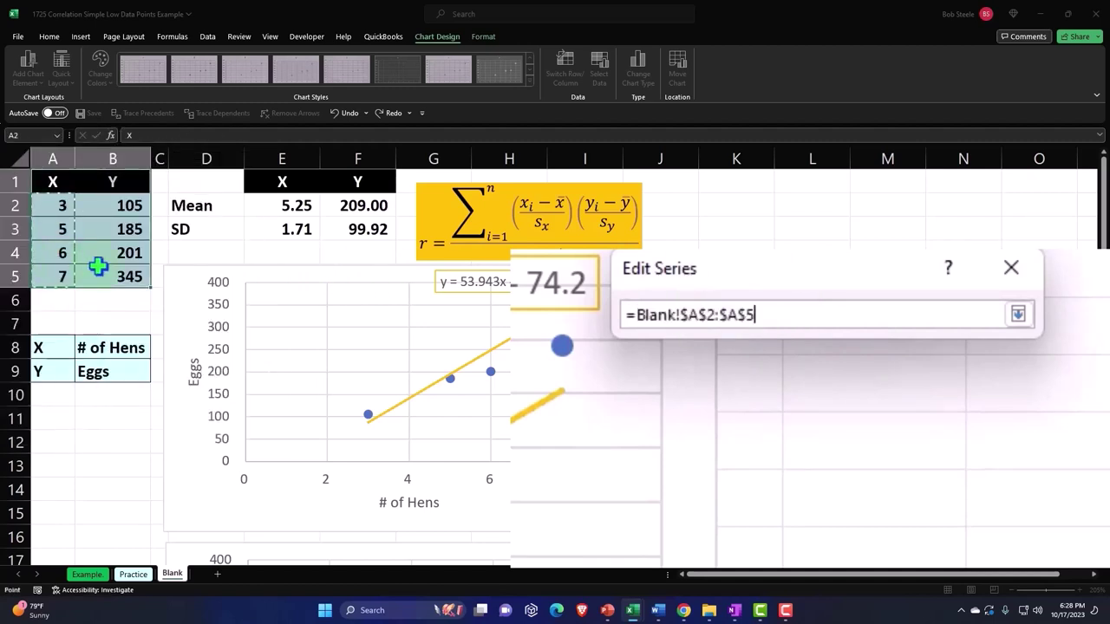
click(1017, 315)
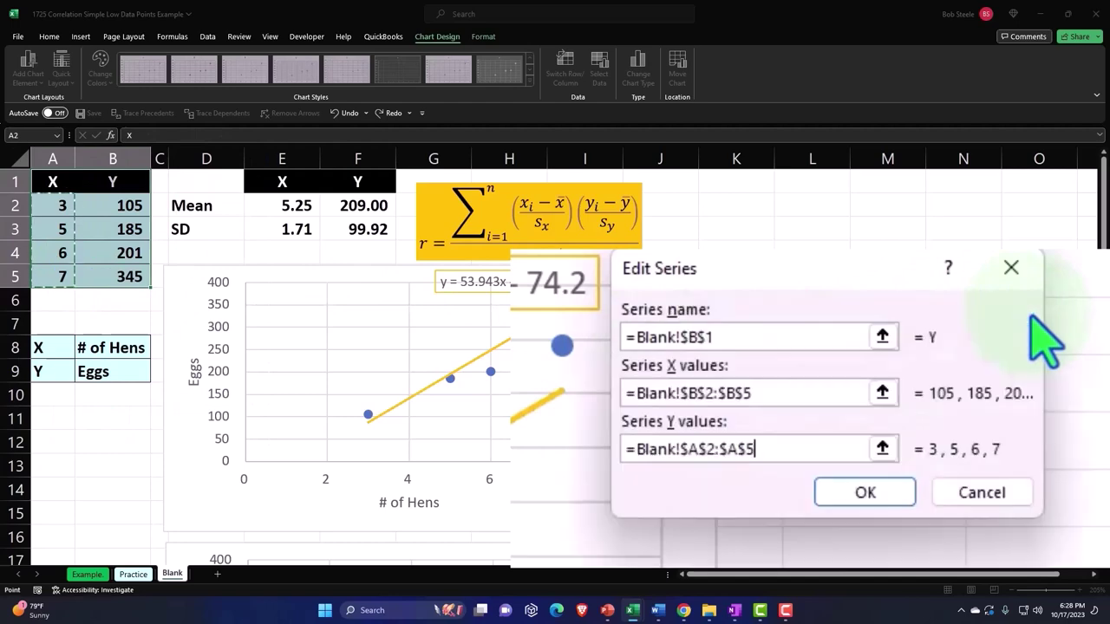
click(870, 494)
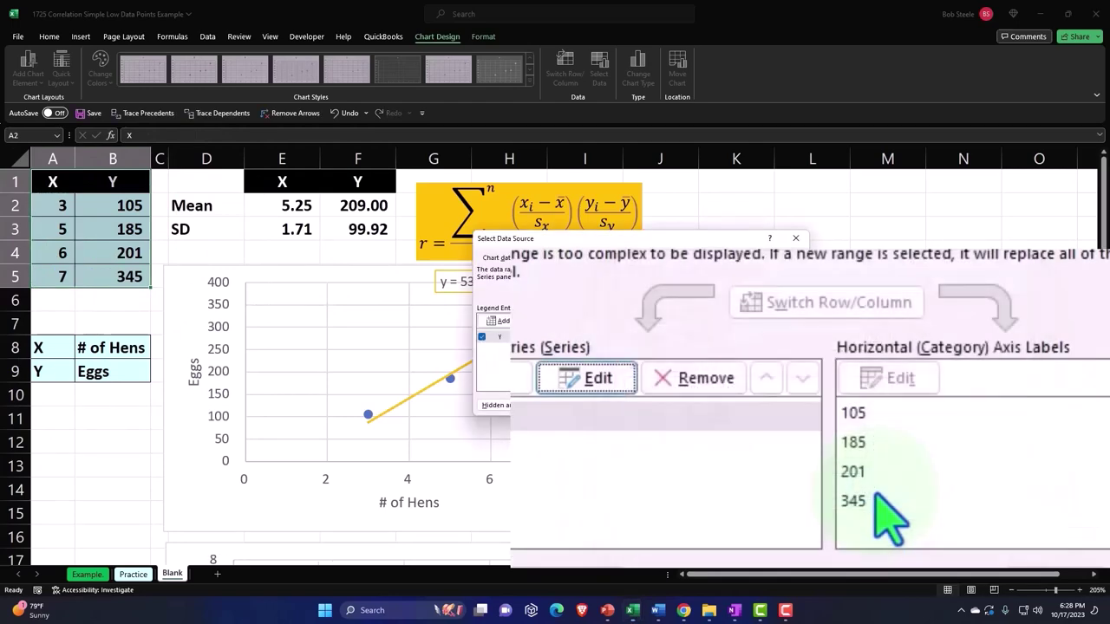
click(734, 390)
- Add a linear trendline and display its equation y = 0.0158x + 1.9565 on the chart
scroll(733, 382, down, 4)
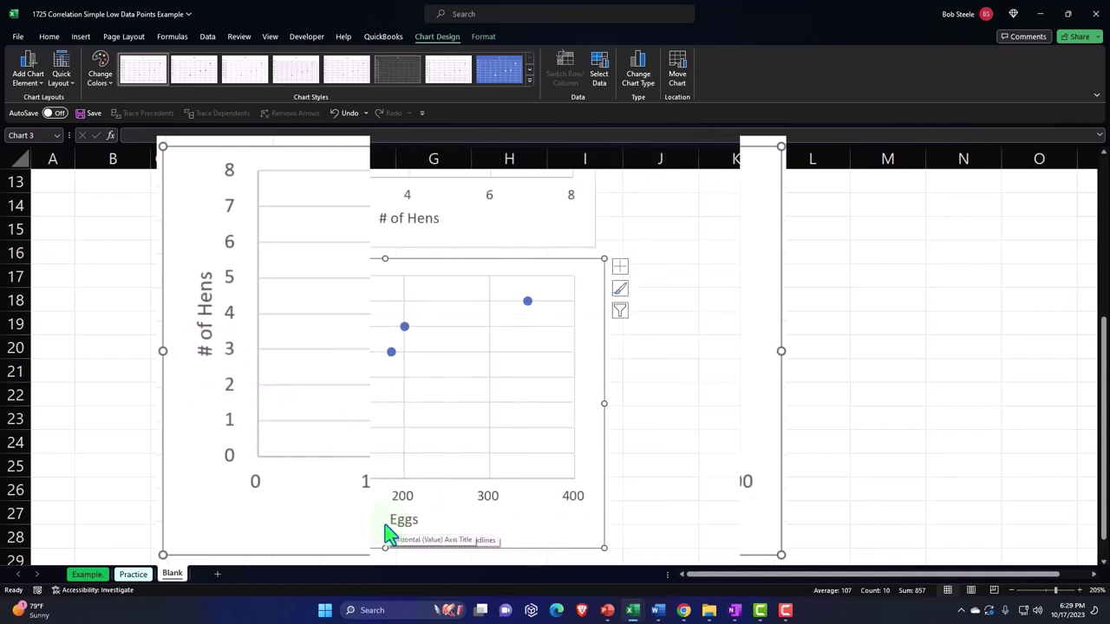
click(619, 267)
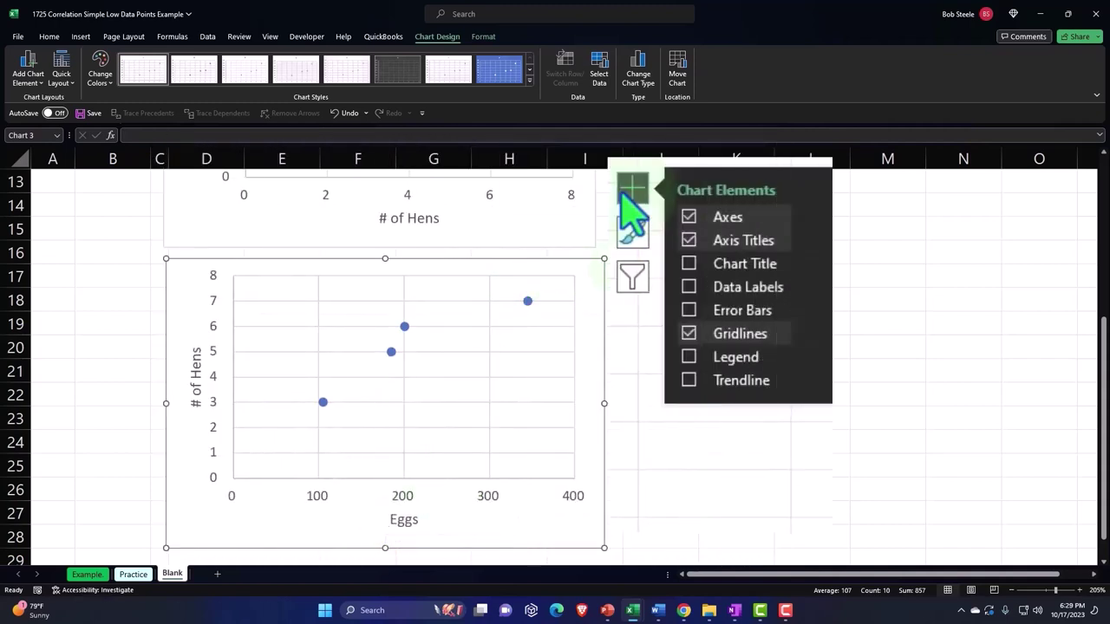
click(817, 382)
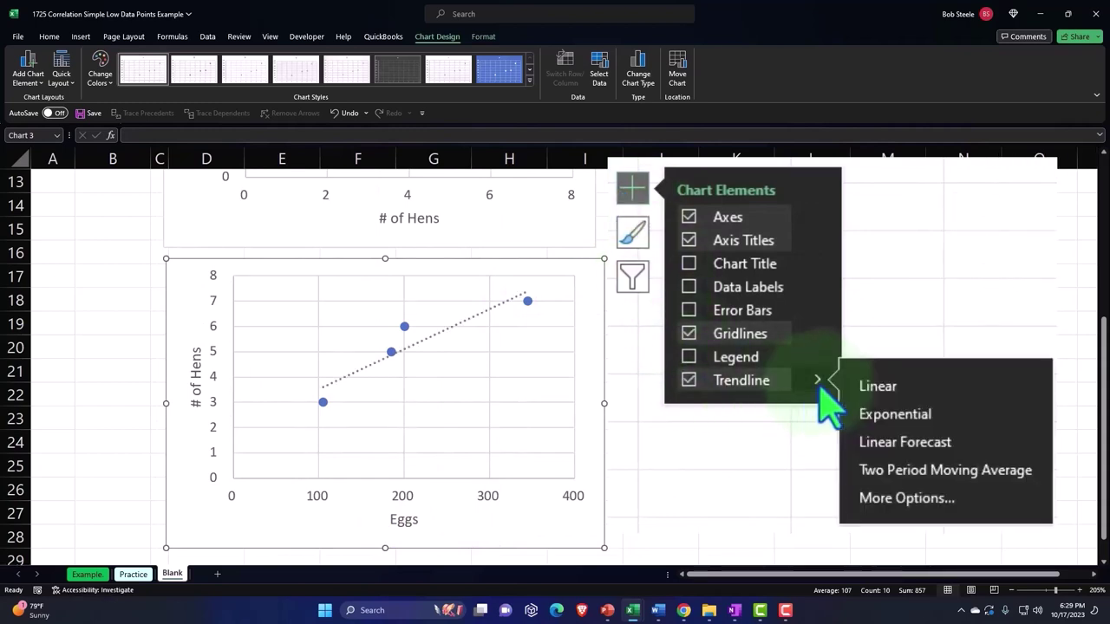
click(876, 501)
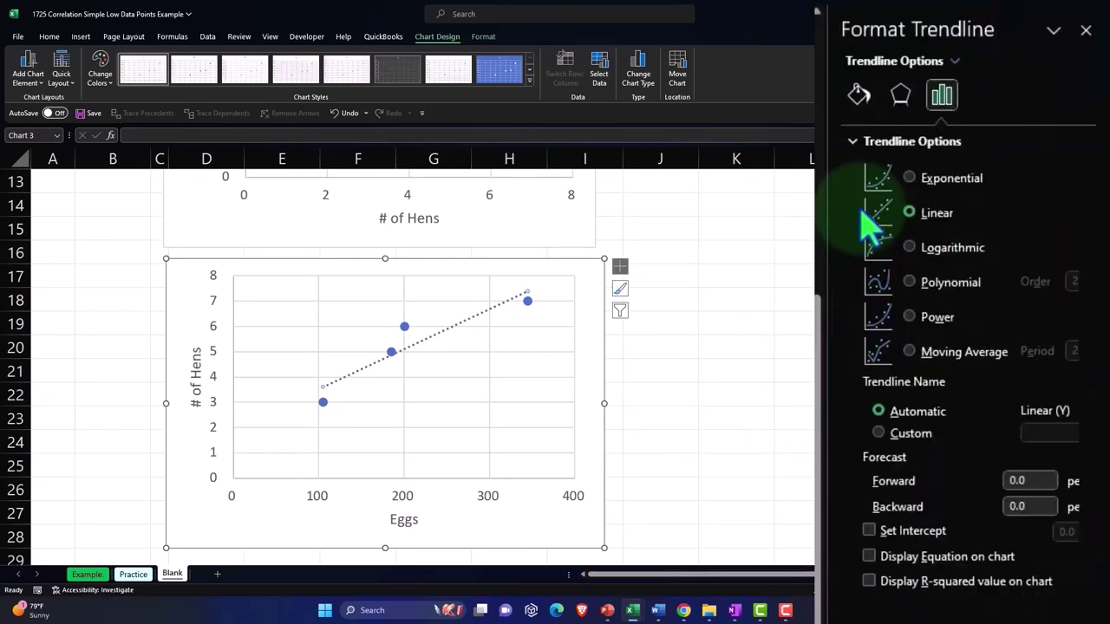
click(869, 558)
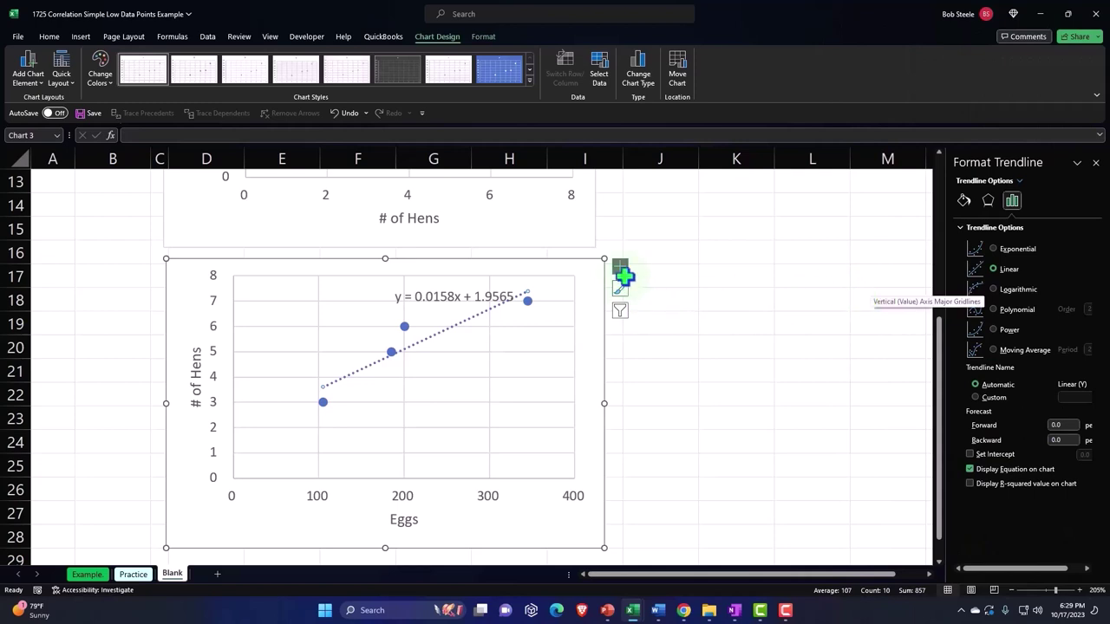
click(639, 195)
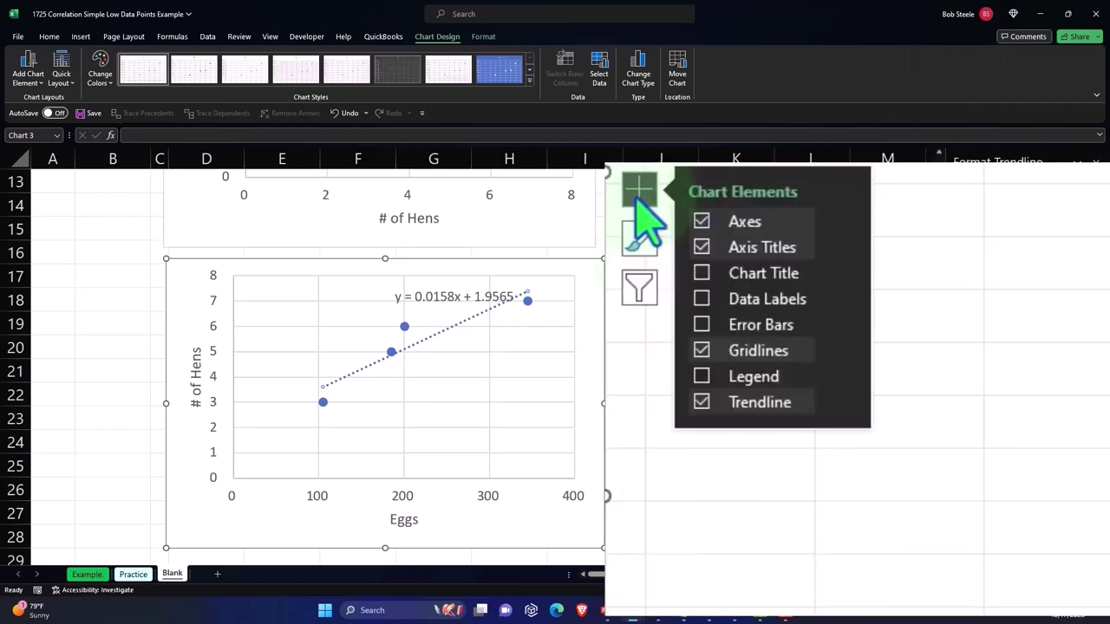
mouse_move(709, 359)
click(743, 421)
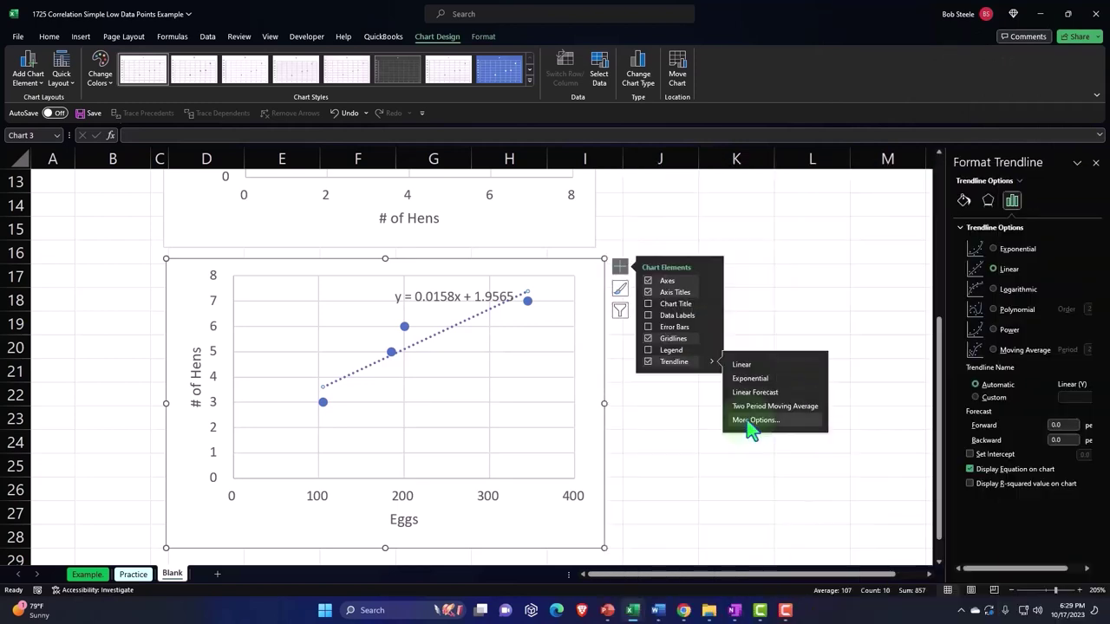
- Make the second chart's trendline solid and yellow instead of dotted
click(963, 201)
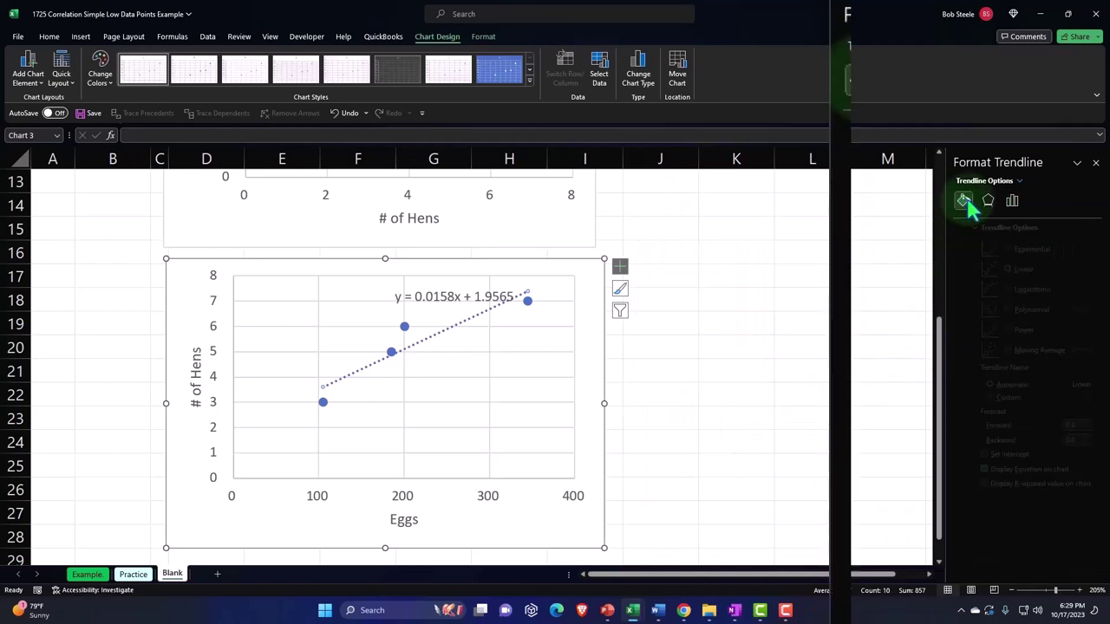
click(1066, 379)
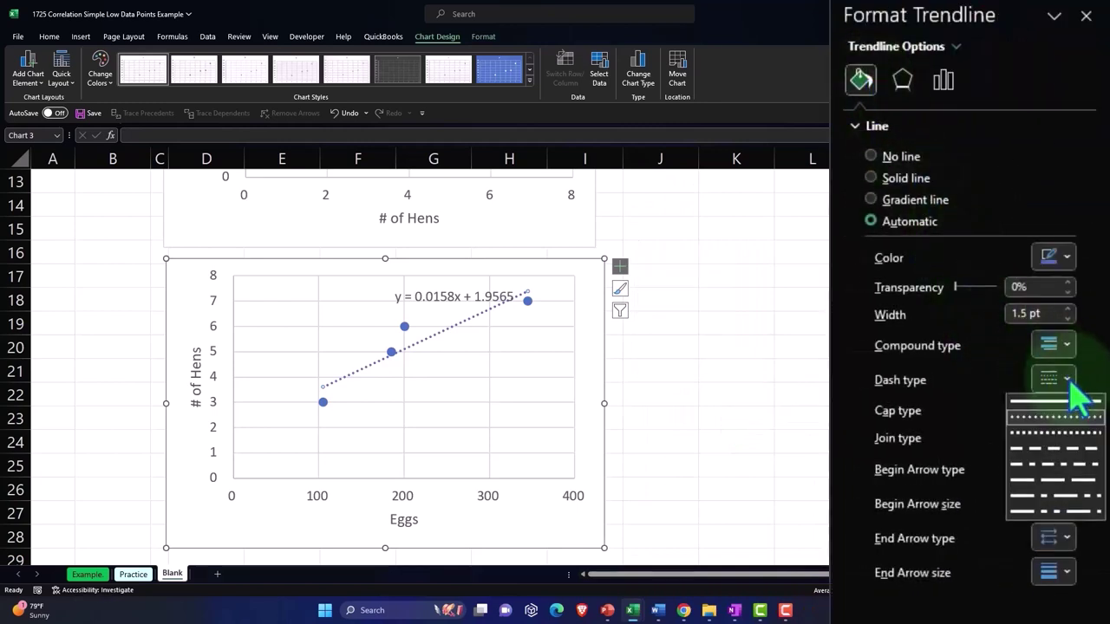
click(1066, 419)
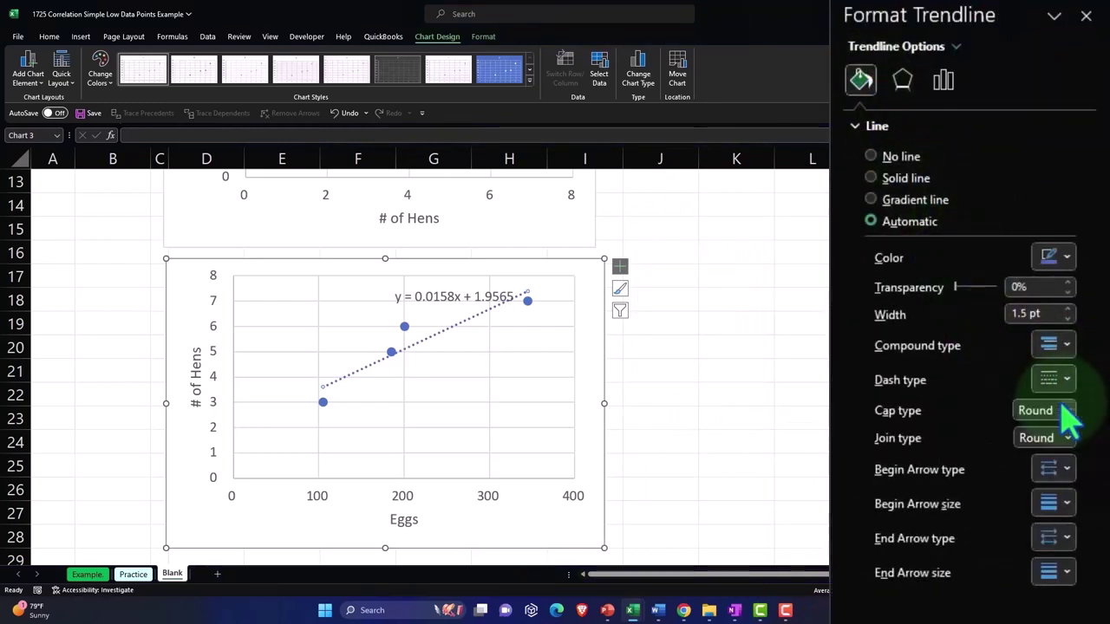
click(1068, 257)
click(995, 443)
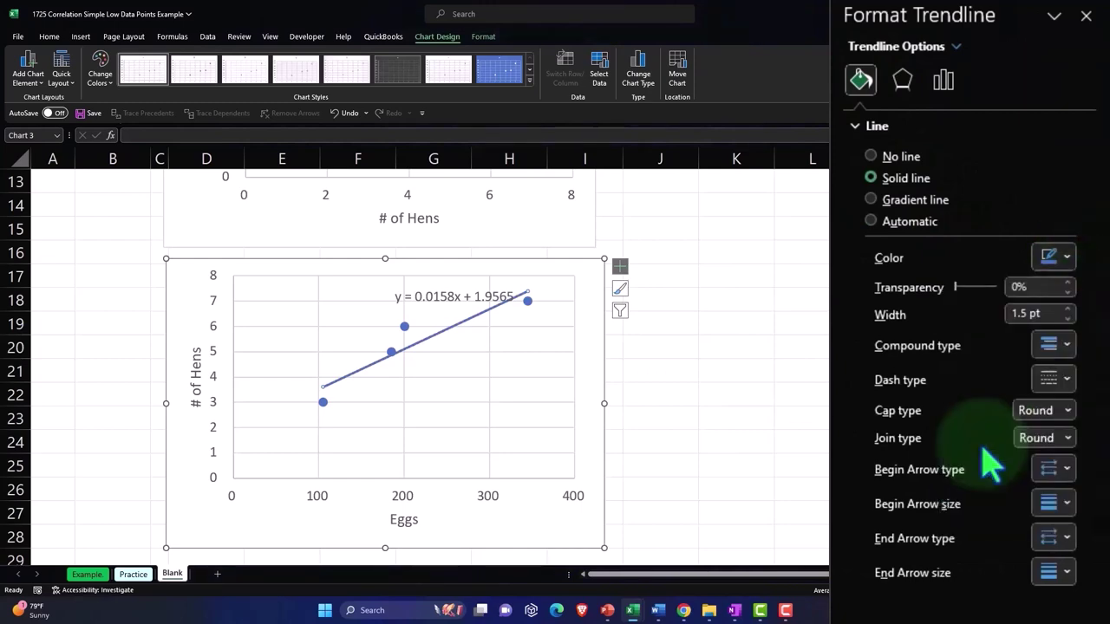
click(830, 351)
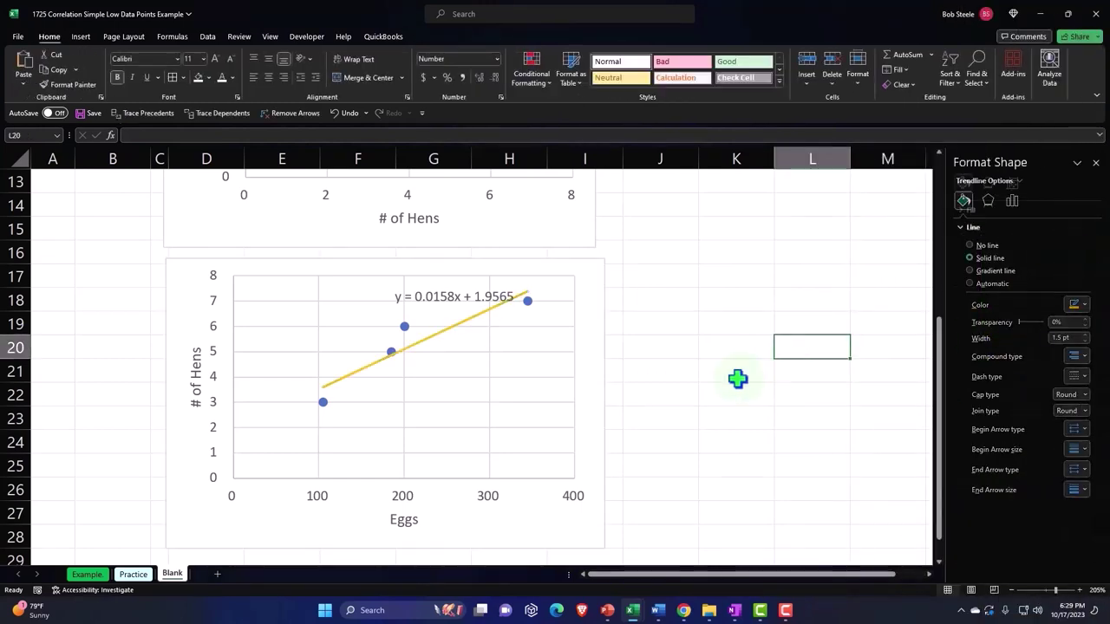
scroll(736, 376, up, 3)
scroll(737, 378, up, 1)
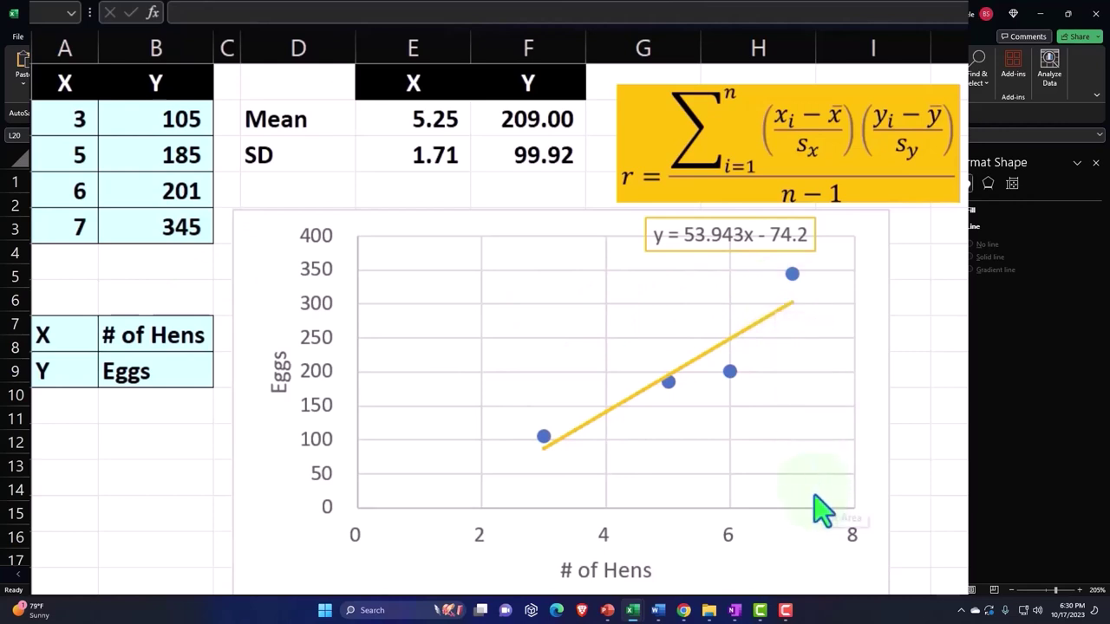
click(726, 345)
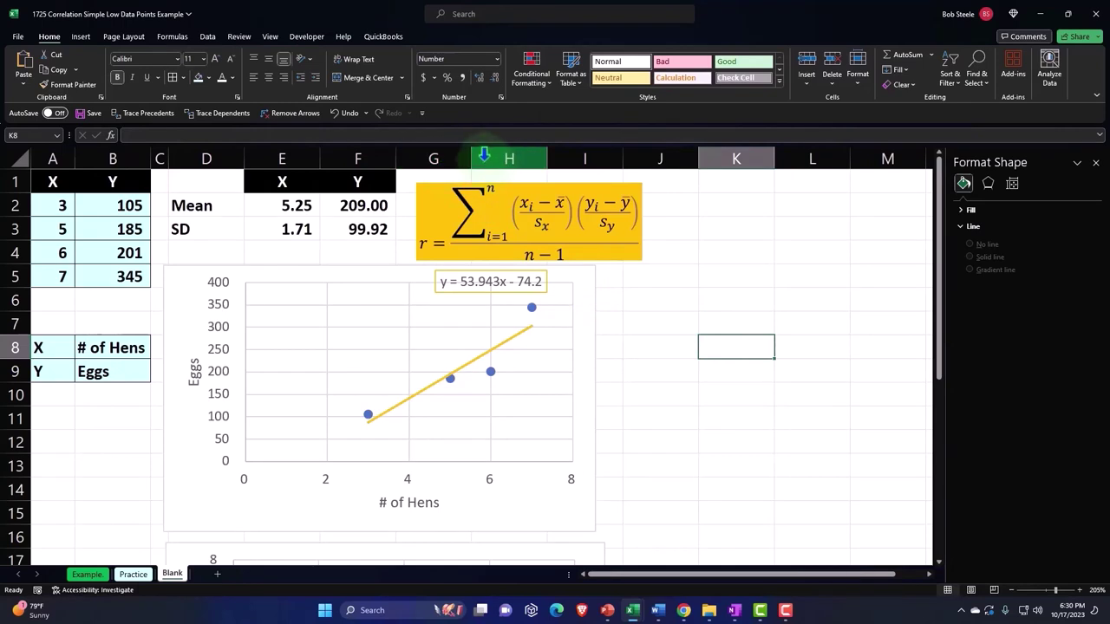
- Widen column G and resize the Eggs vs # of Hens chart
drag(470, 159, 669, 159)
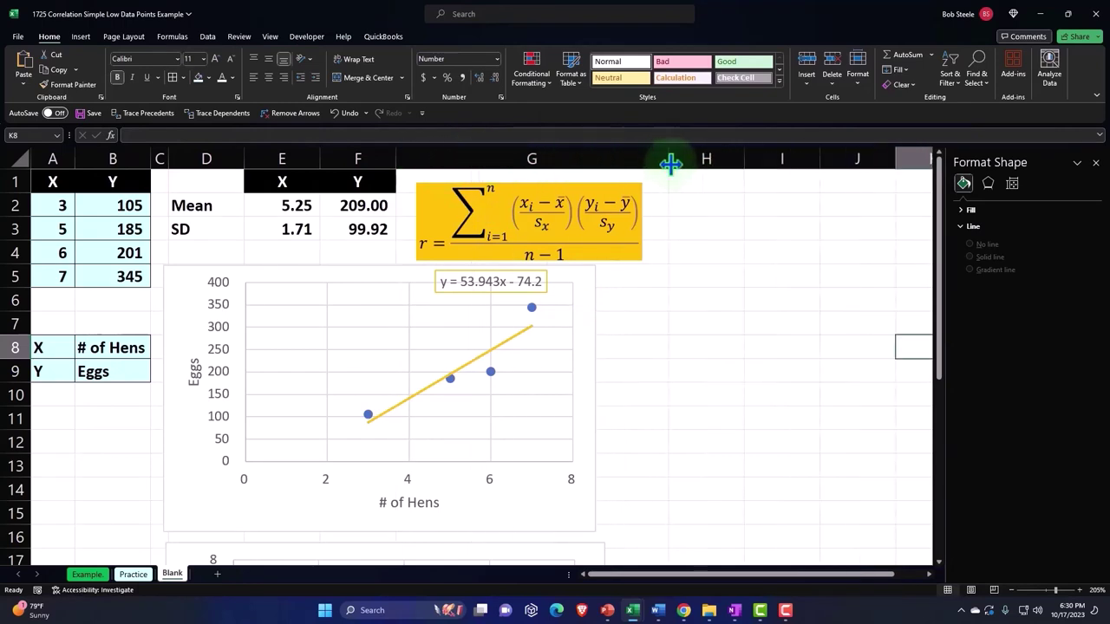
click(775, 523)
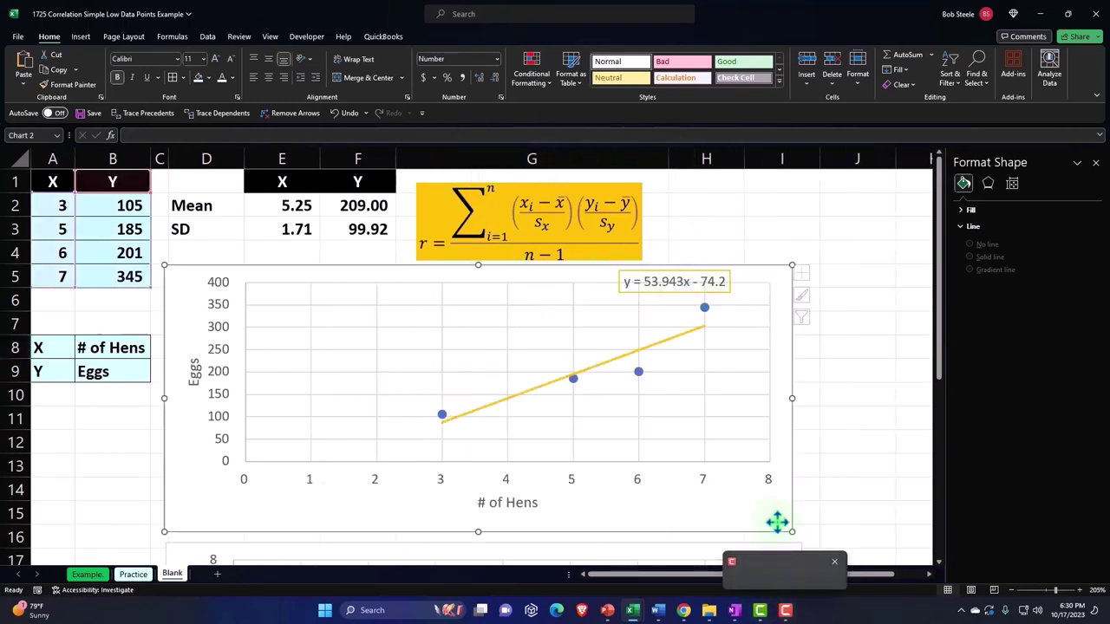
drag(789, 530, 669, 511)
- Resize the # of Hens vs Eggs chart so it ends around column G
scroll(674, 506, down, 5)
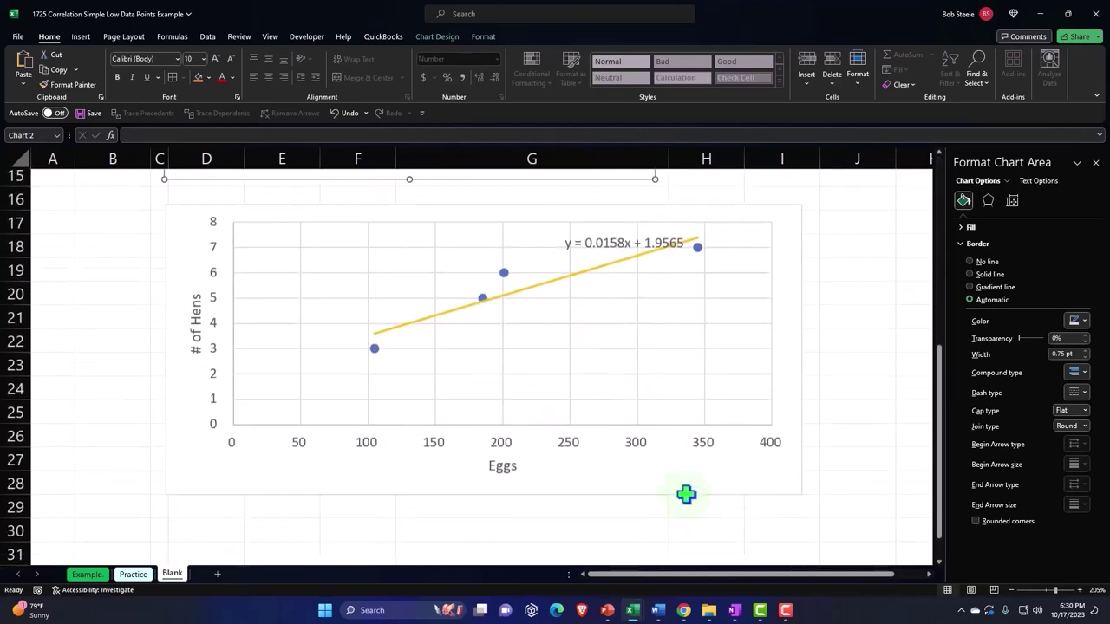
click(804, 475)
drag(805, 475, 595, 461)
scroll(614, 480, up, 2)
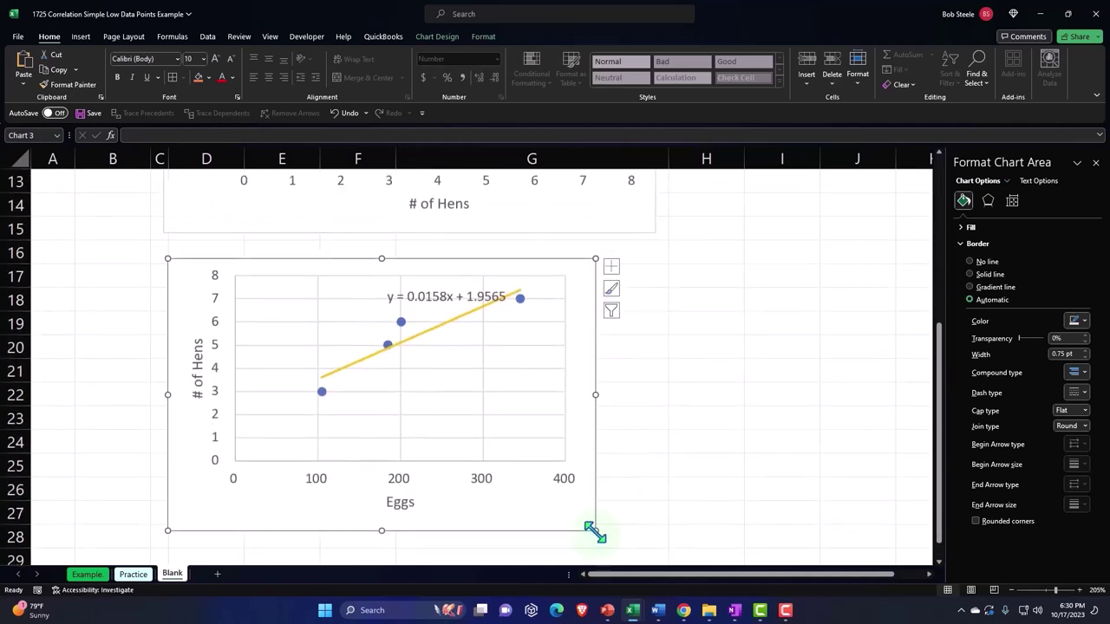
drag(593, 529, 652, 534)
scroll(693, 516, up, 4)
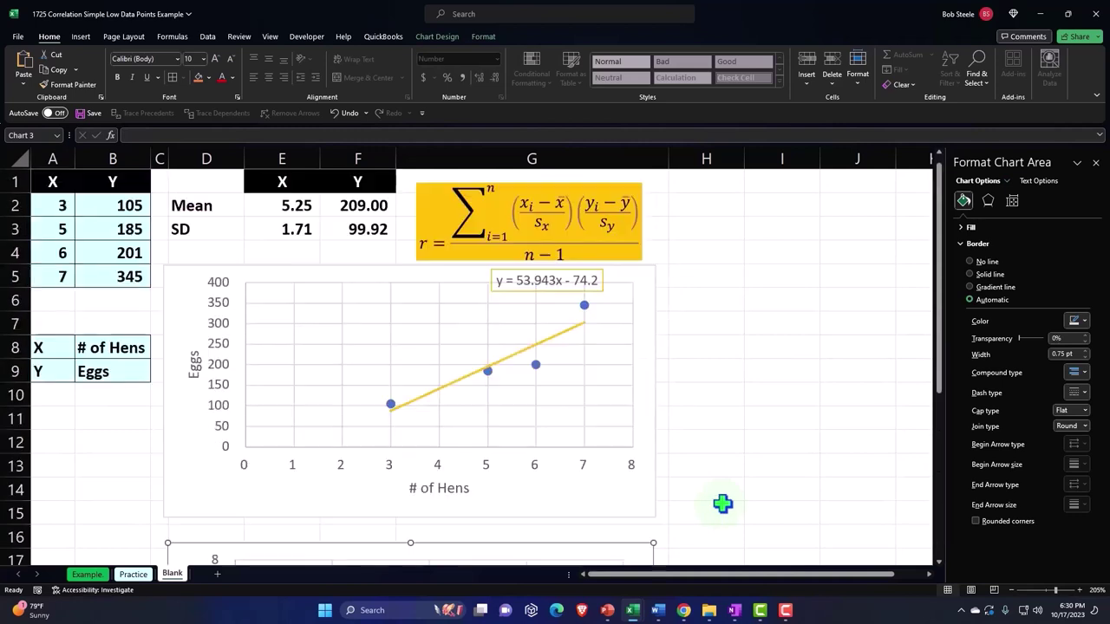
click(731, 321)
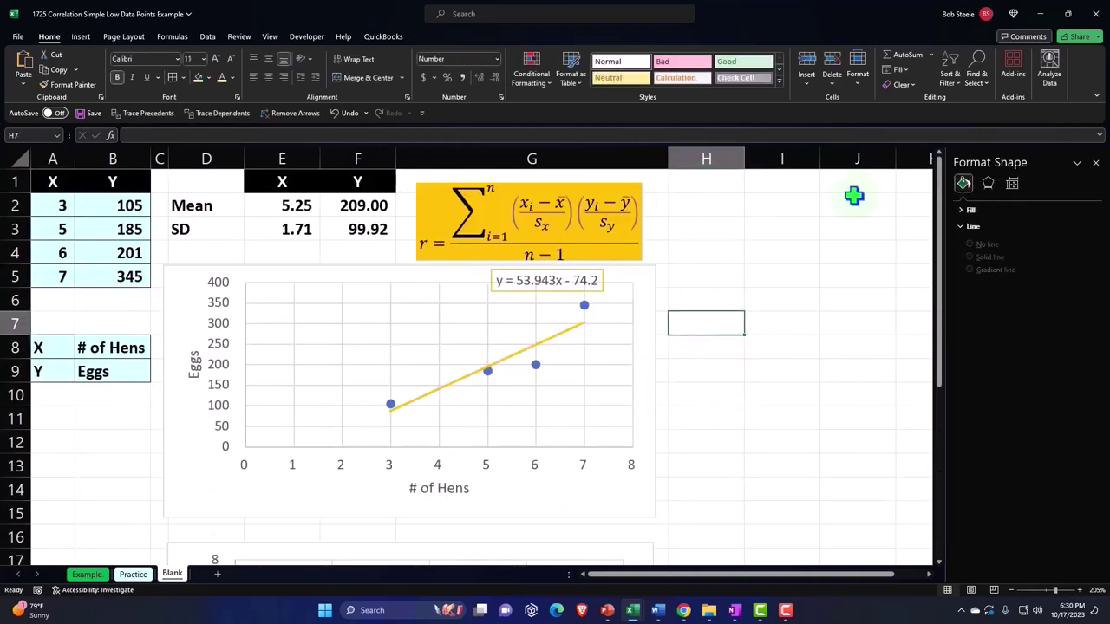
- Copy the X and Y data from A1:B5 and paste it at H1
click(1095, 163)
click(707, 184)
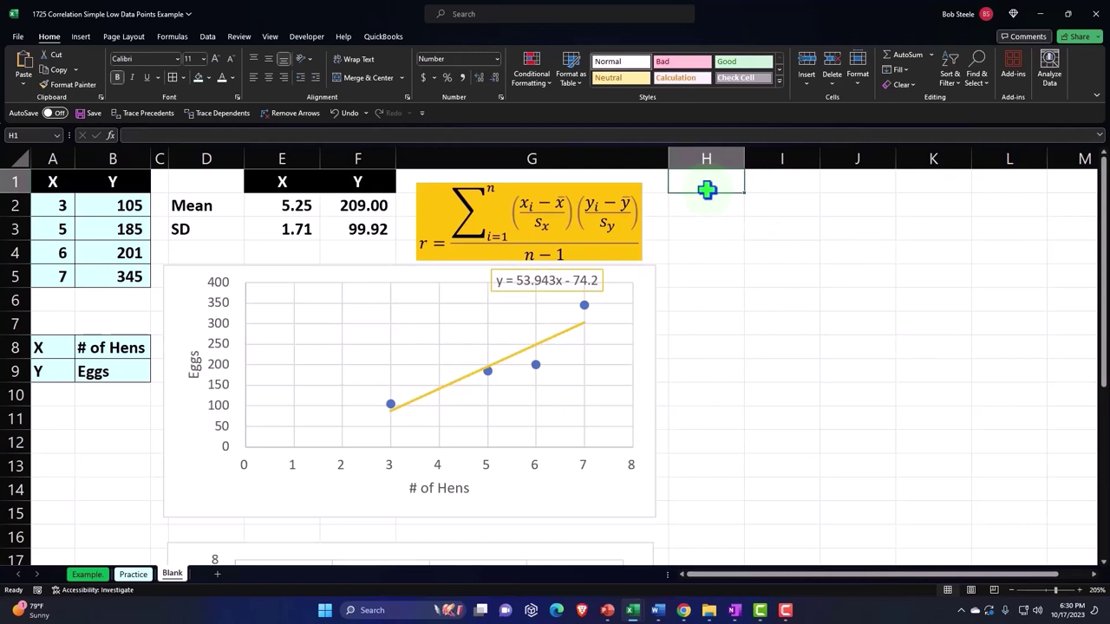
text(x)
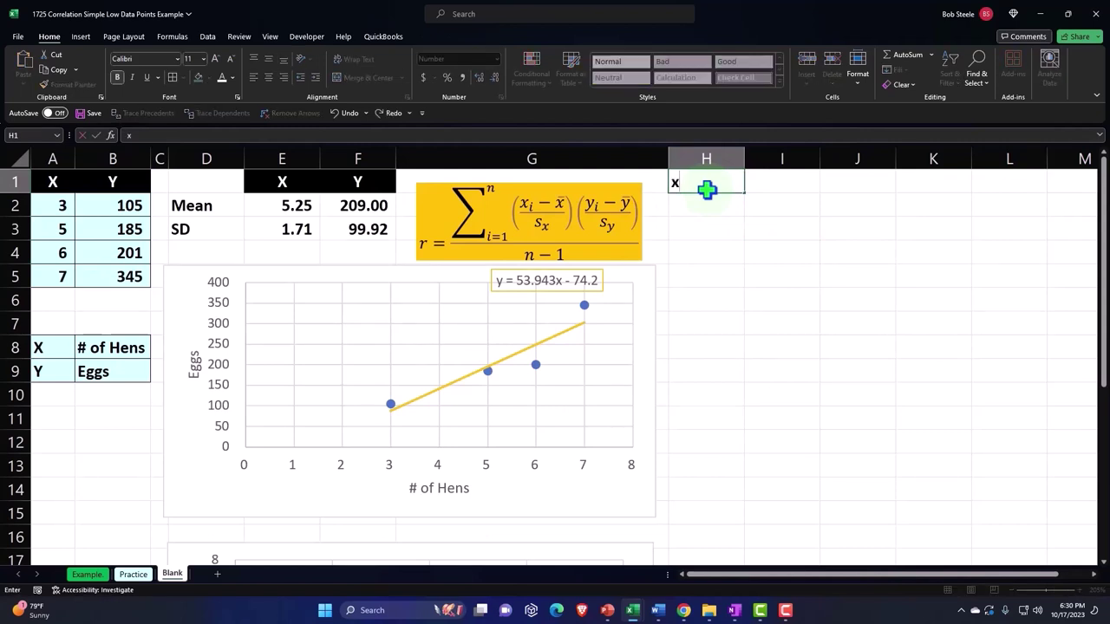
drag(59, 184, 153, 303)
key(ctrl+c)
click(707, 182)
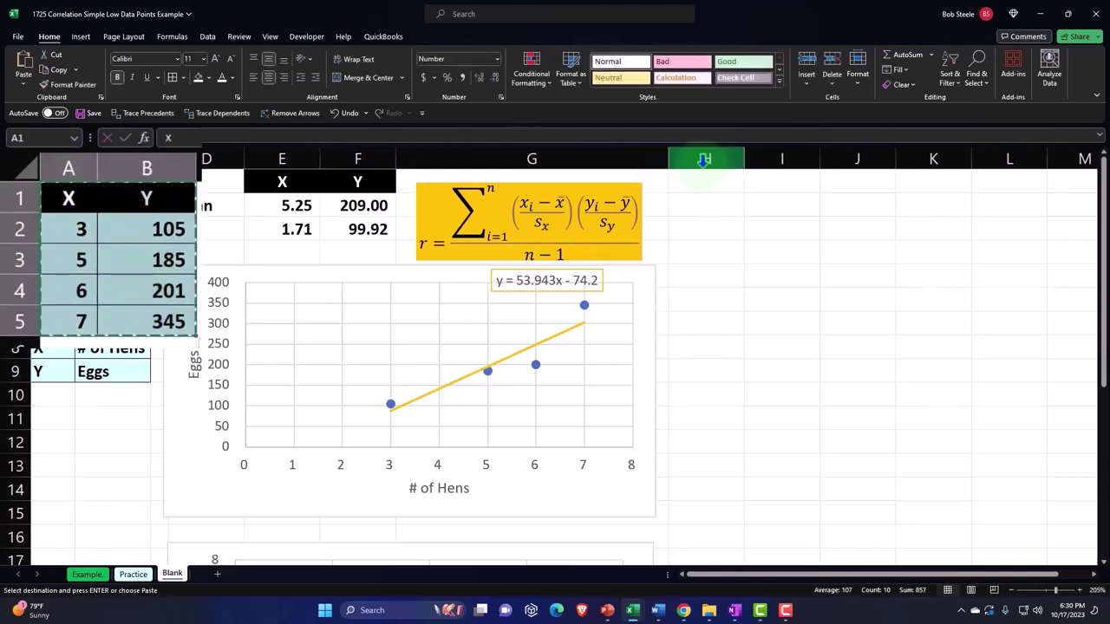
key(ctrl+v)
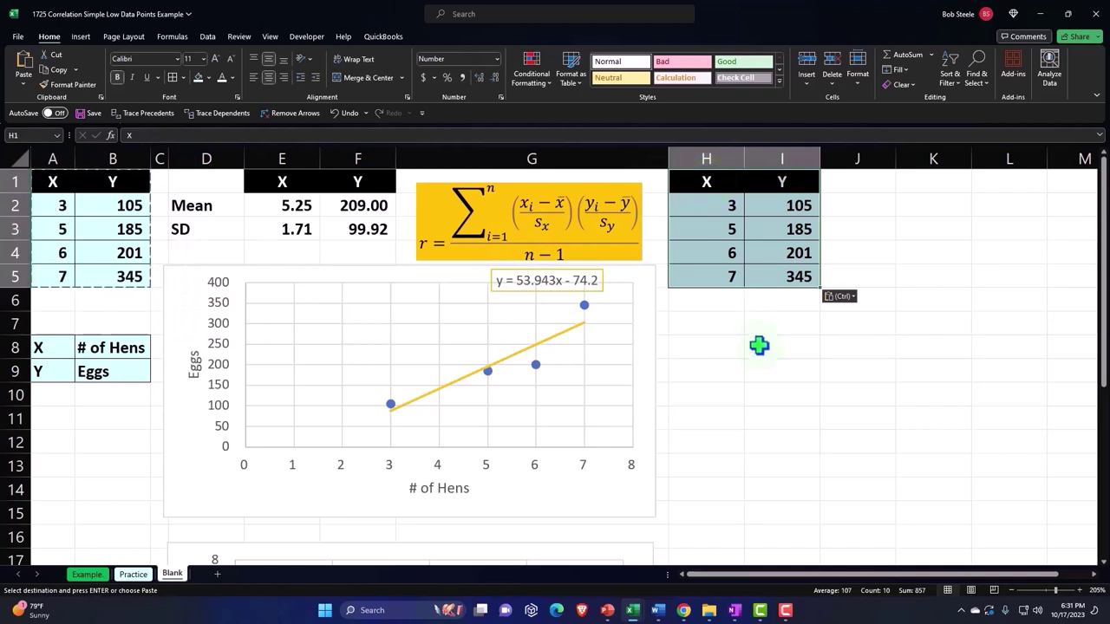
click(761, 357)
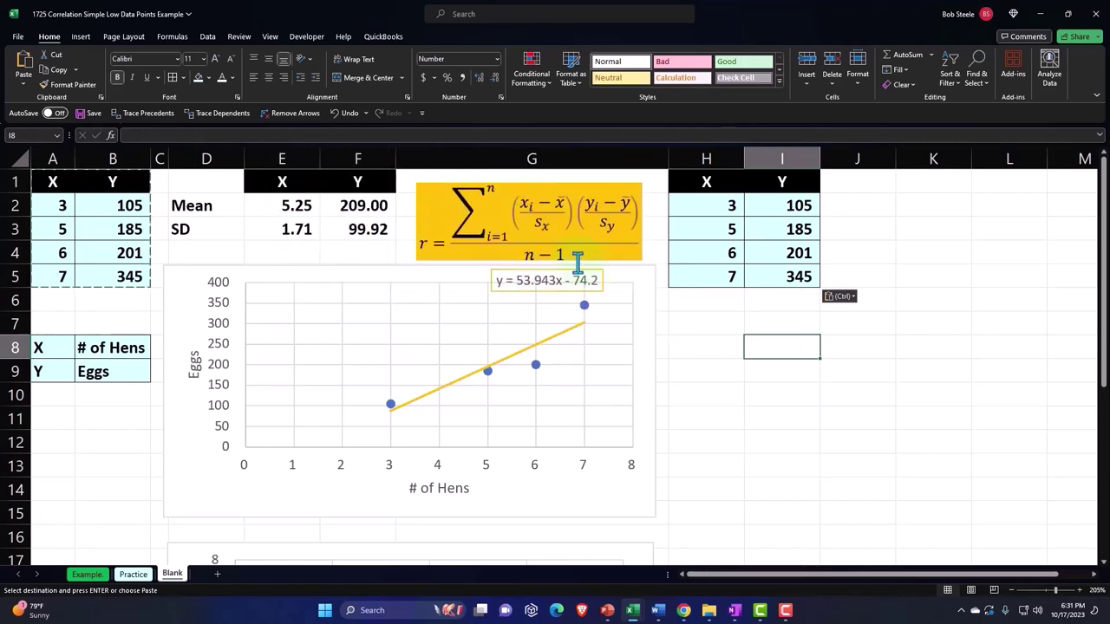
- Insert two blank columns at I:J, shifting the copied Y values to column K
click(769, 153)
drag(769, 153, 846, 156)
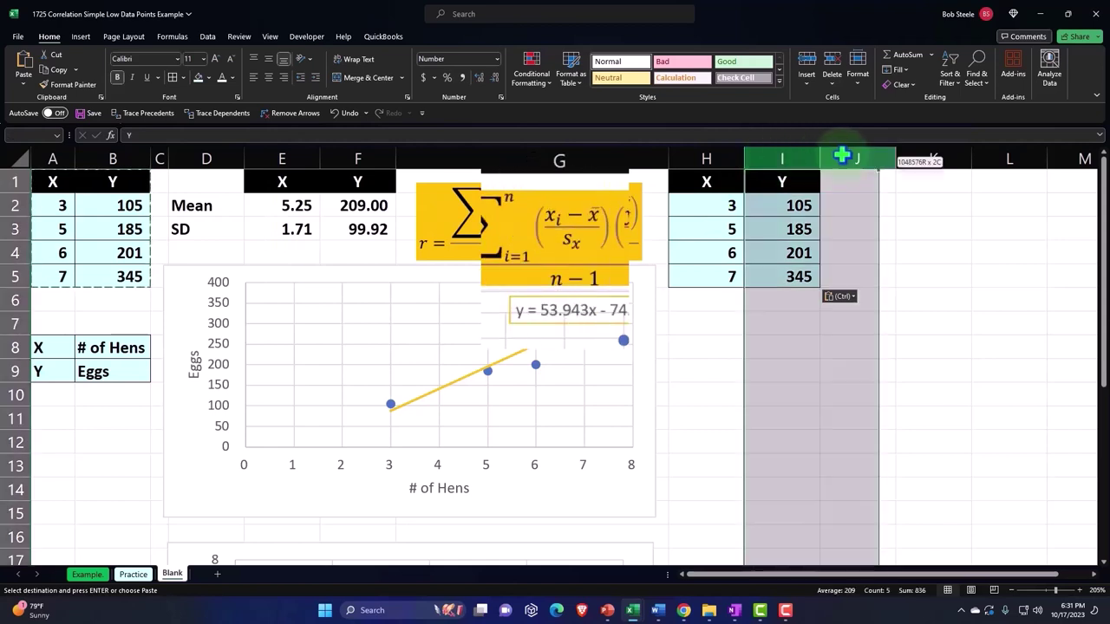
right_click(963, 219)
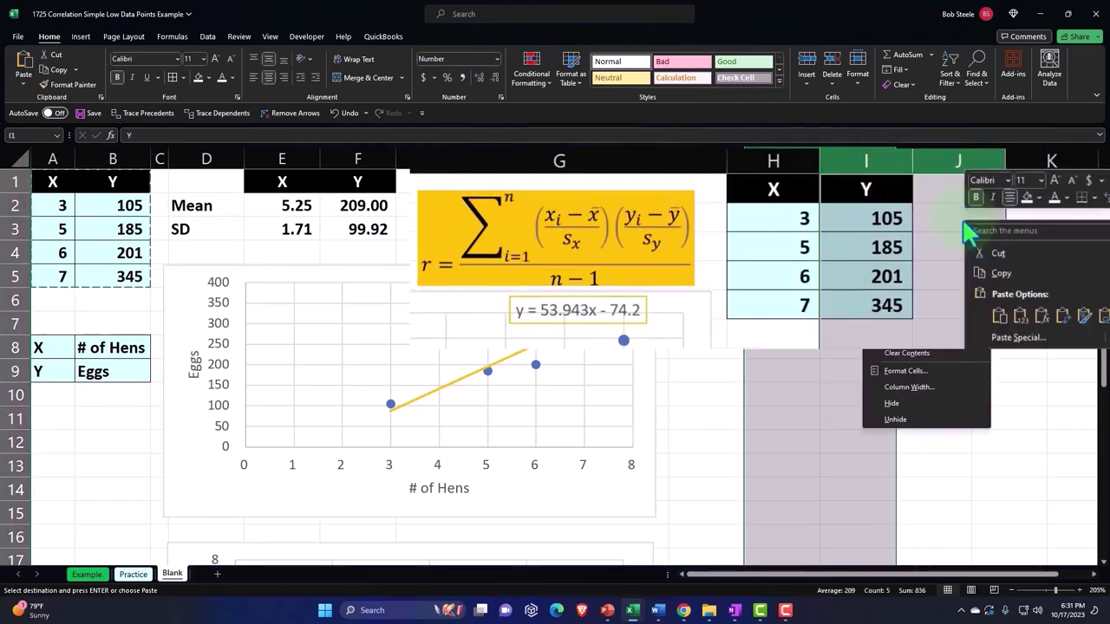
click(1015, 357)
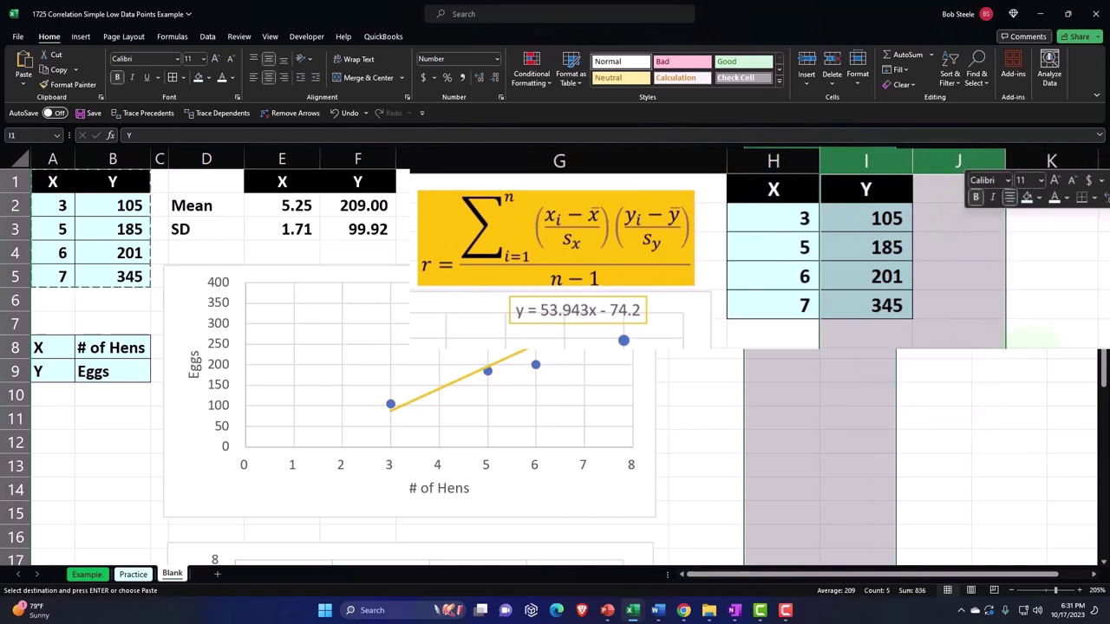
click(854, 190)
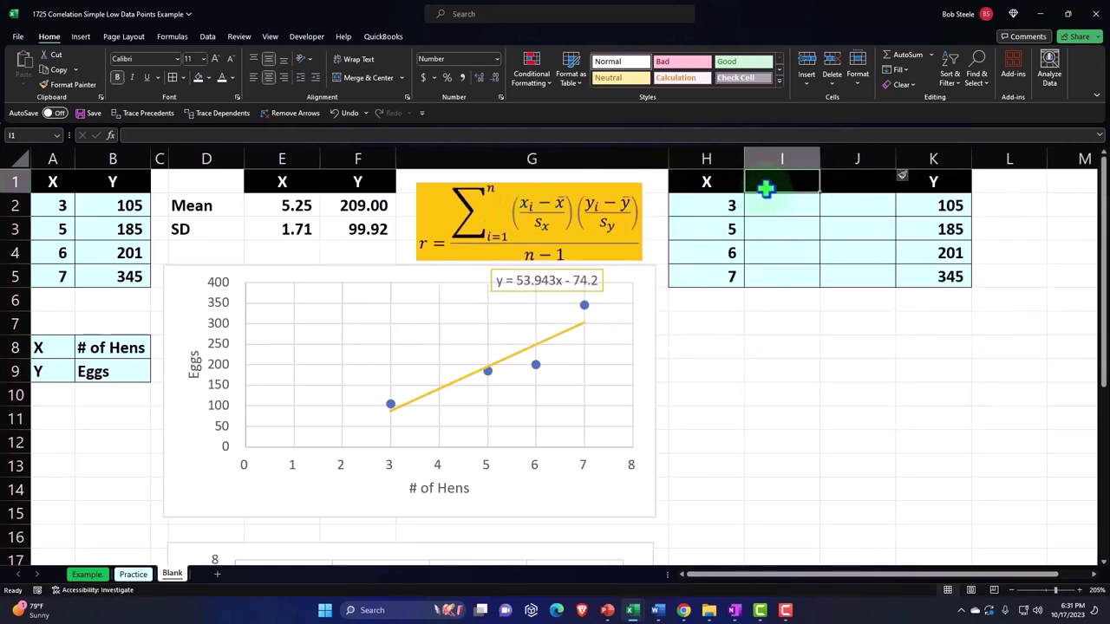
- Type the header X-X in cell I1, correcting the mistyped characters
text(X)
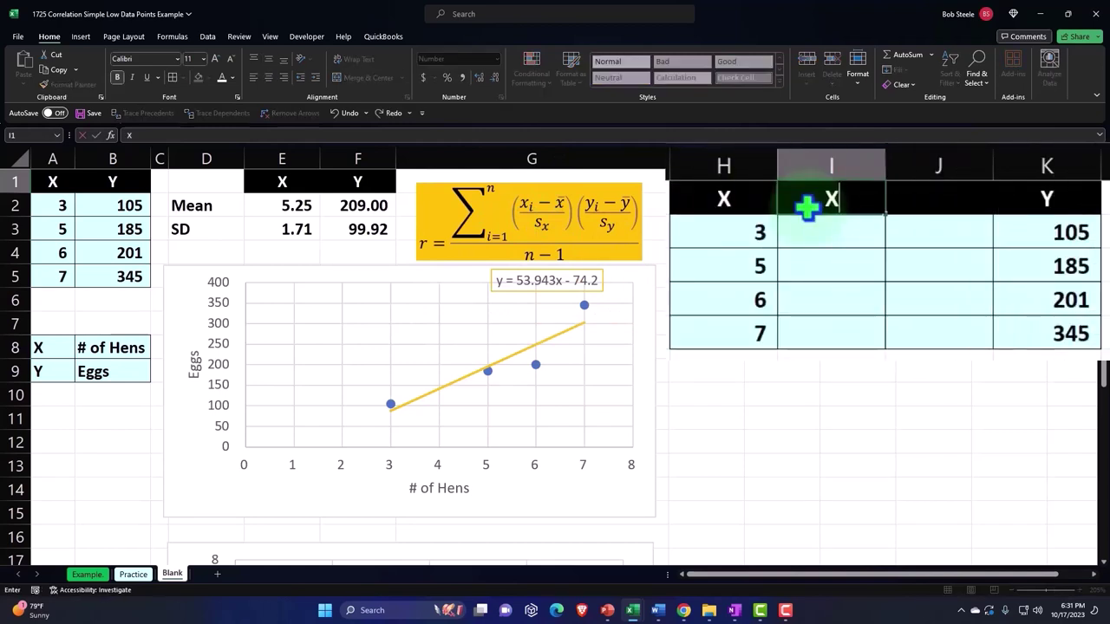
text(-SD)
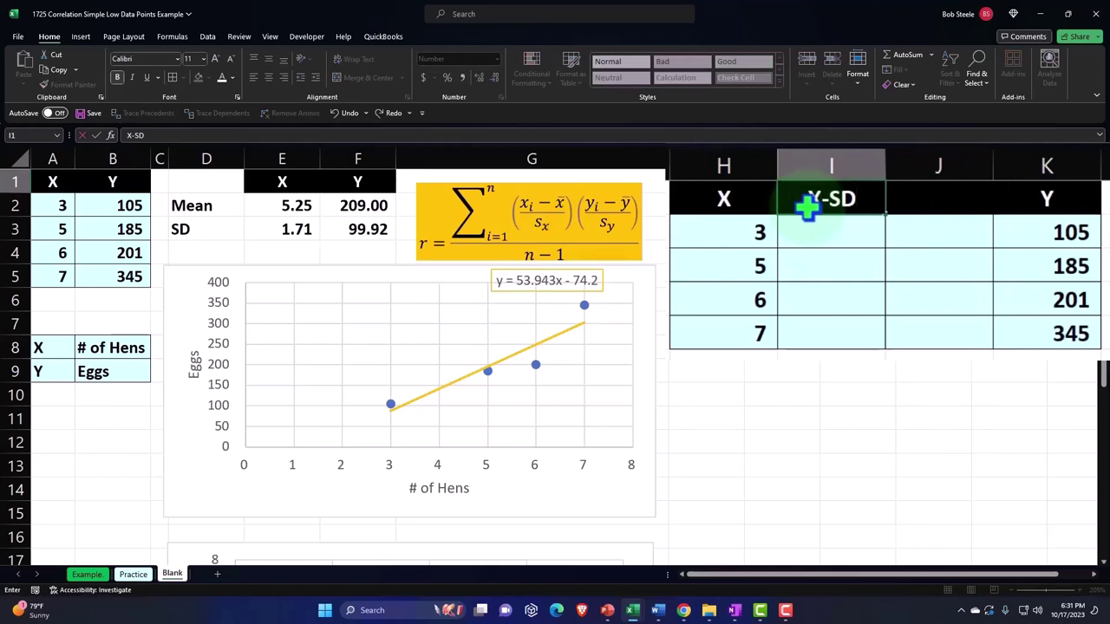
key(BackSpace)
key(BackSpace)
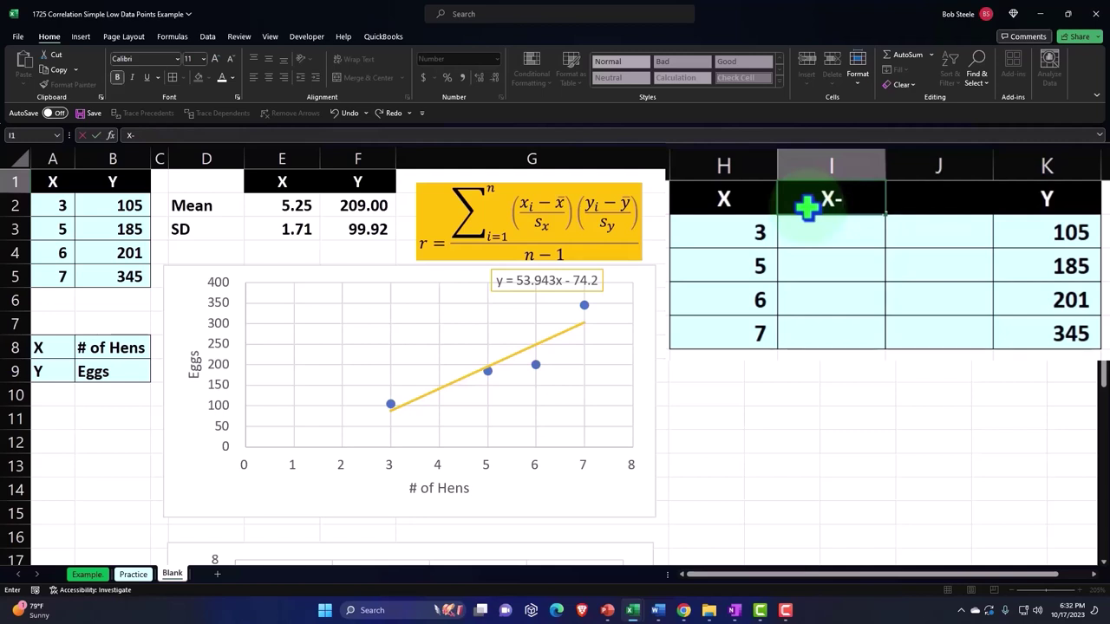
text(x)
key(BackSpace)
text(X)
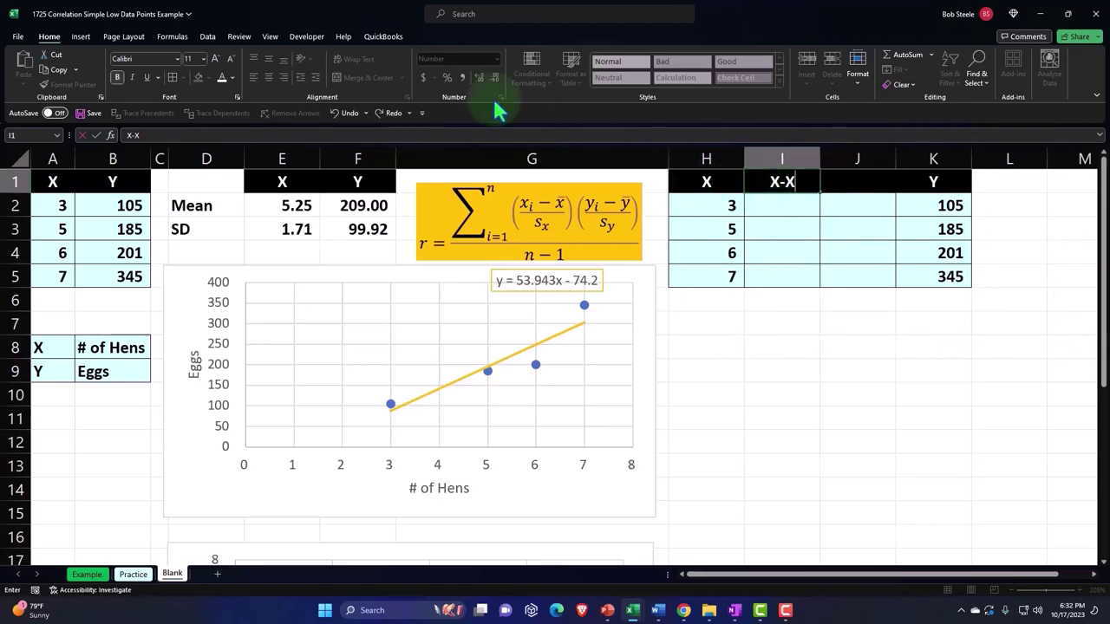
- Add a Combining Overline from Insert > Symbol over the last X to make X-X̄
click(80, 37)
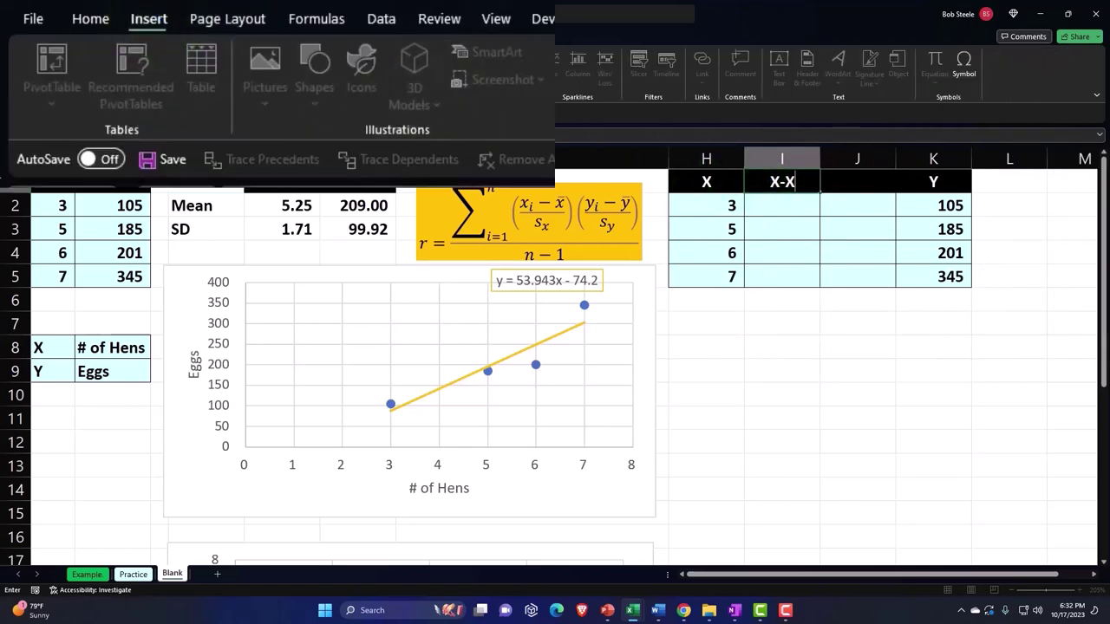
click(969, 71)
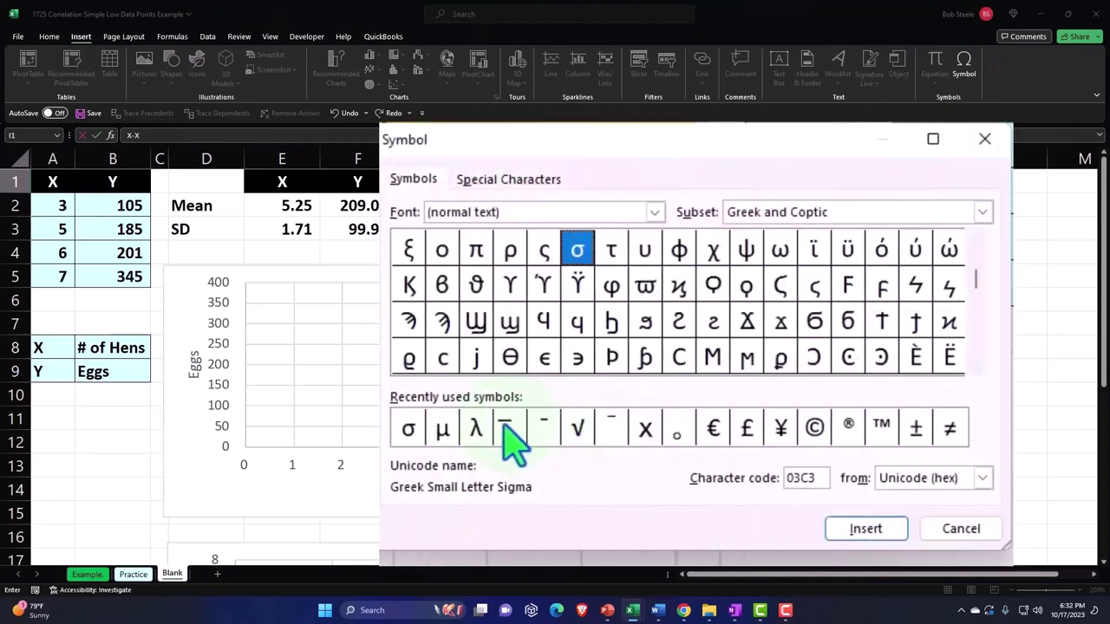
click(547, 349)
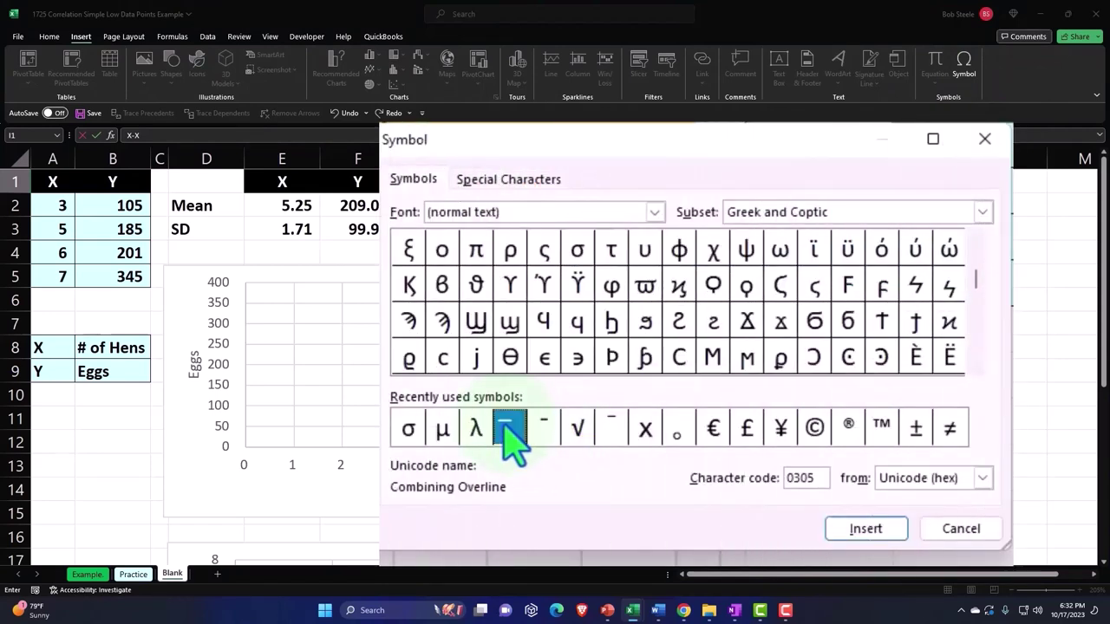
click(726, 401)
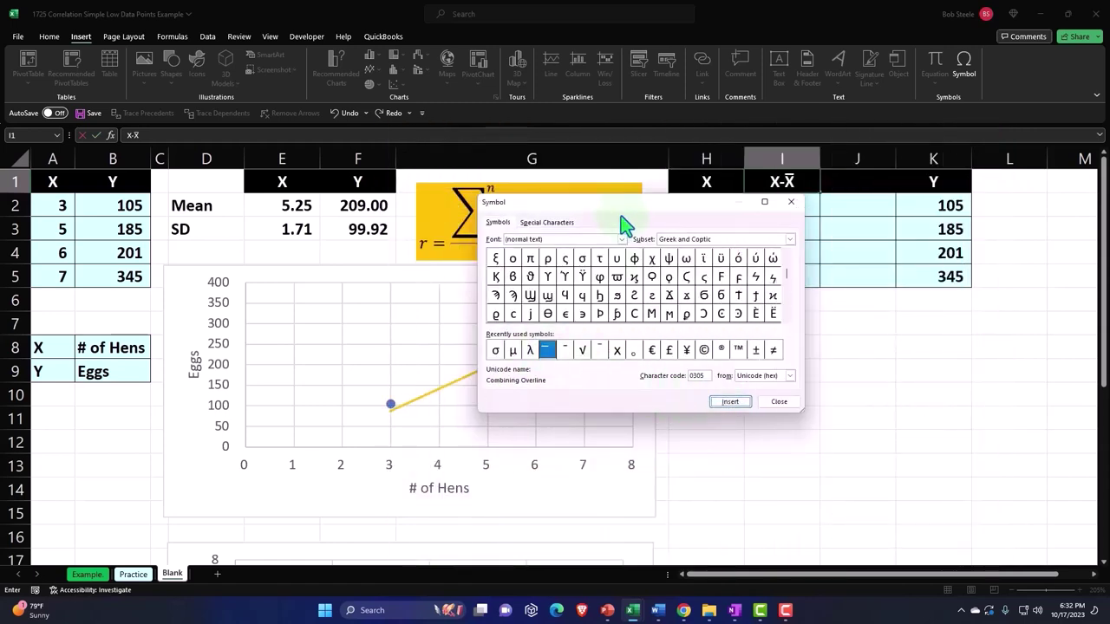
drag(618, 208, 826, 294)
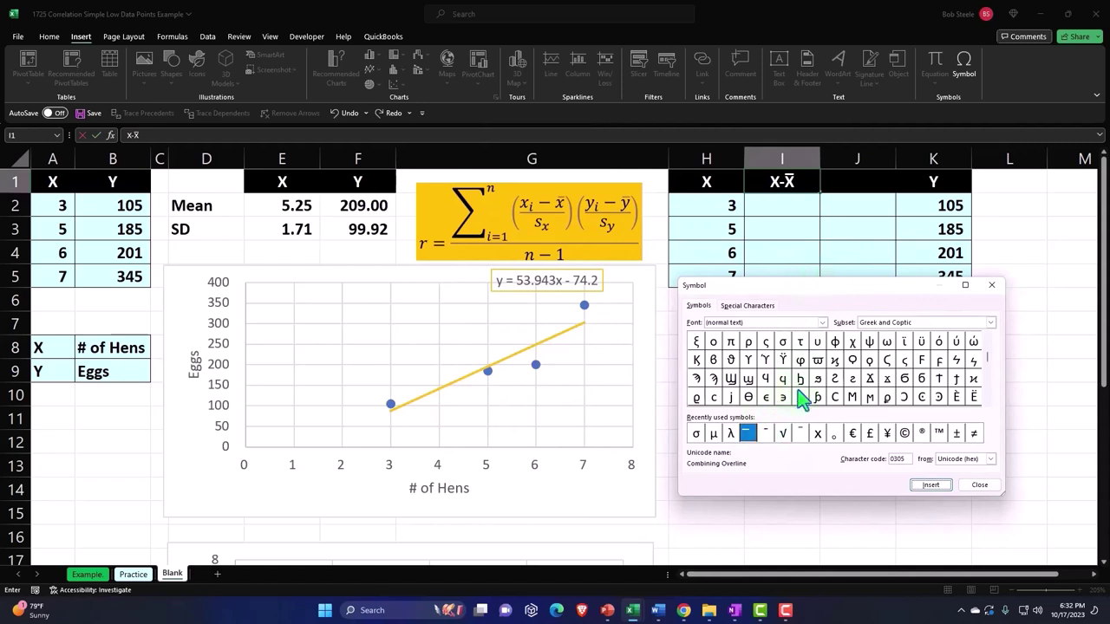
click(992, 288)
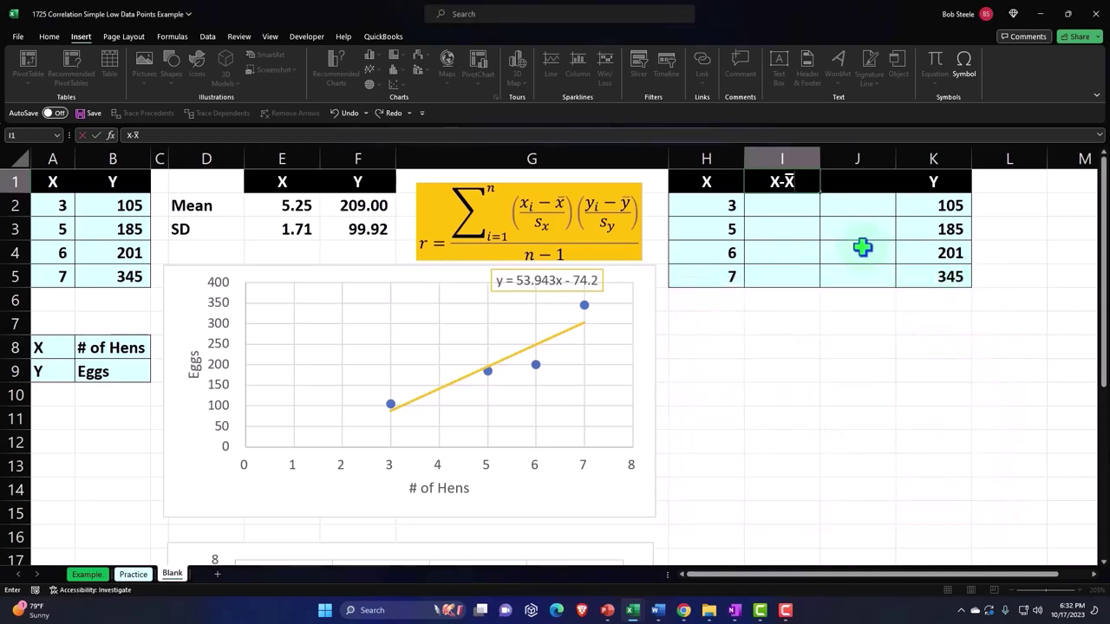
click(767, 217)
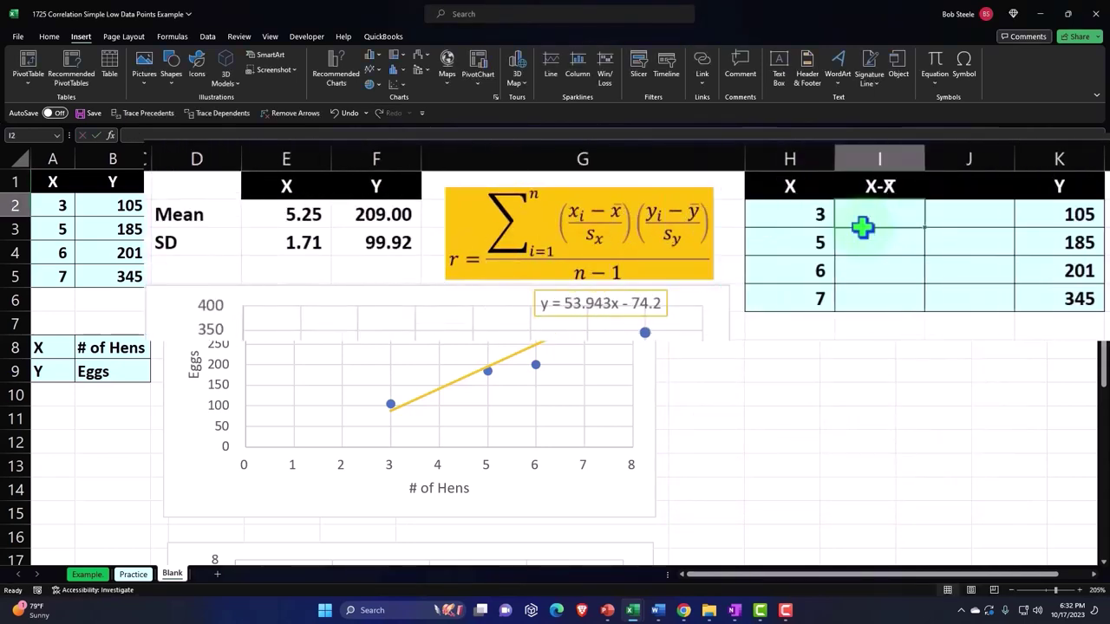
- Enter the deviation formula =H2-$E$2 in I2
text(=)
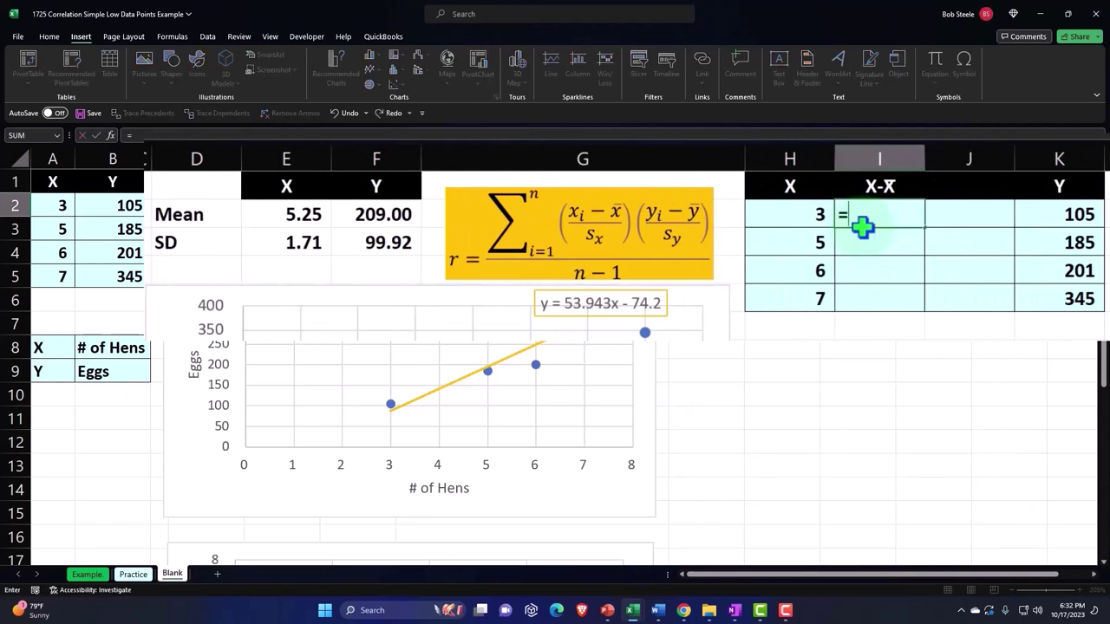
key(Left)
text(-)
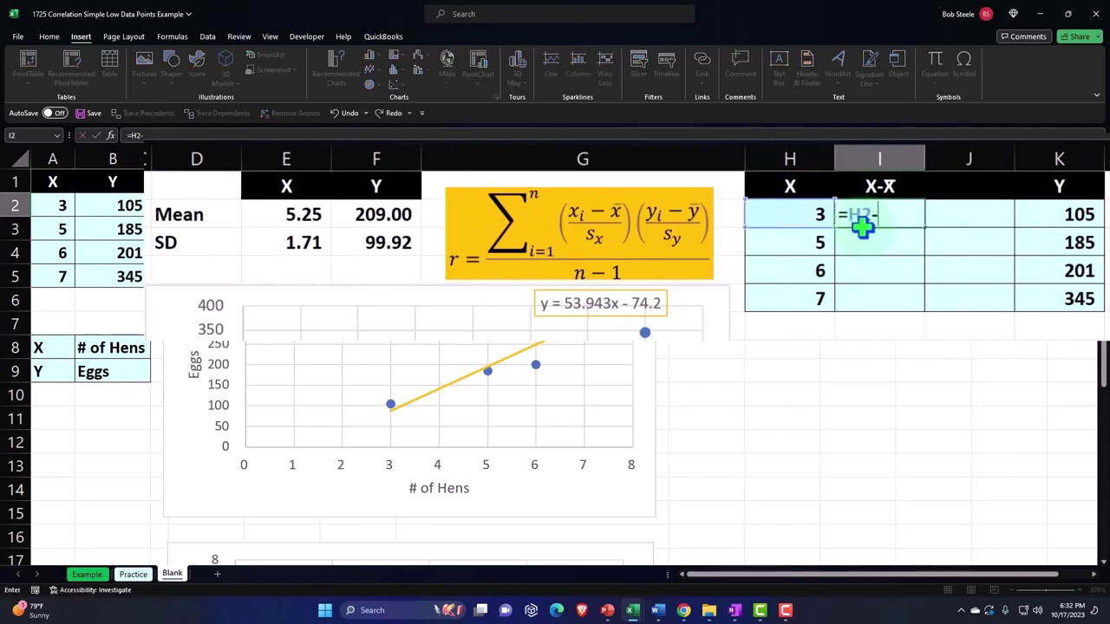
key(Left)
key(Left)
key(Left)
key(Left)
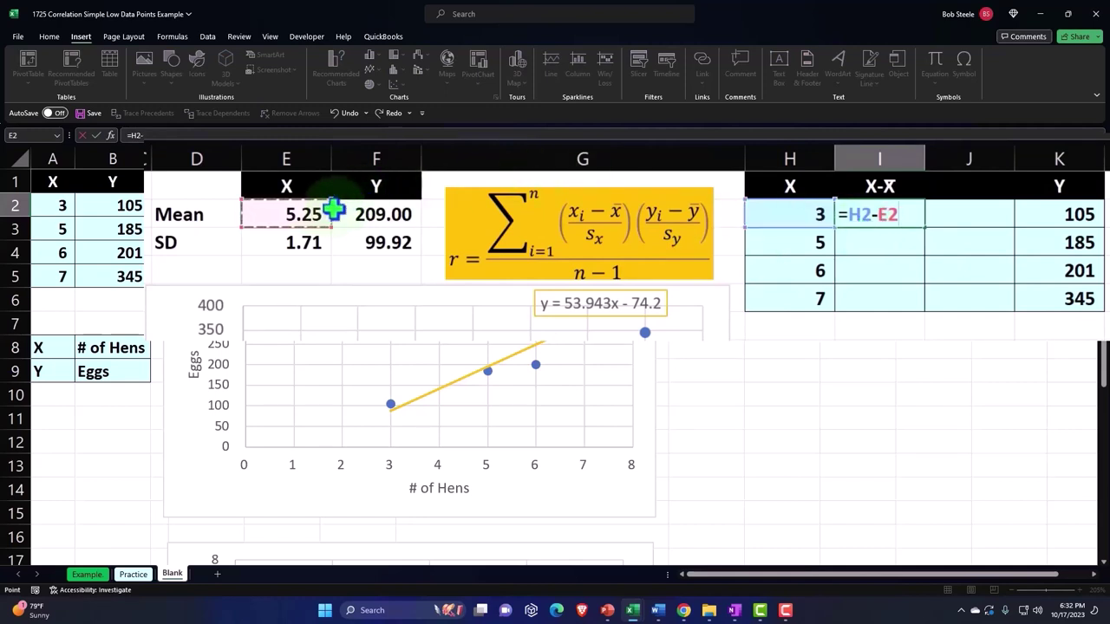
key(F4)
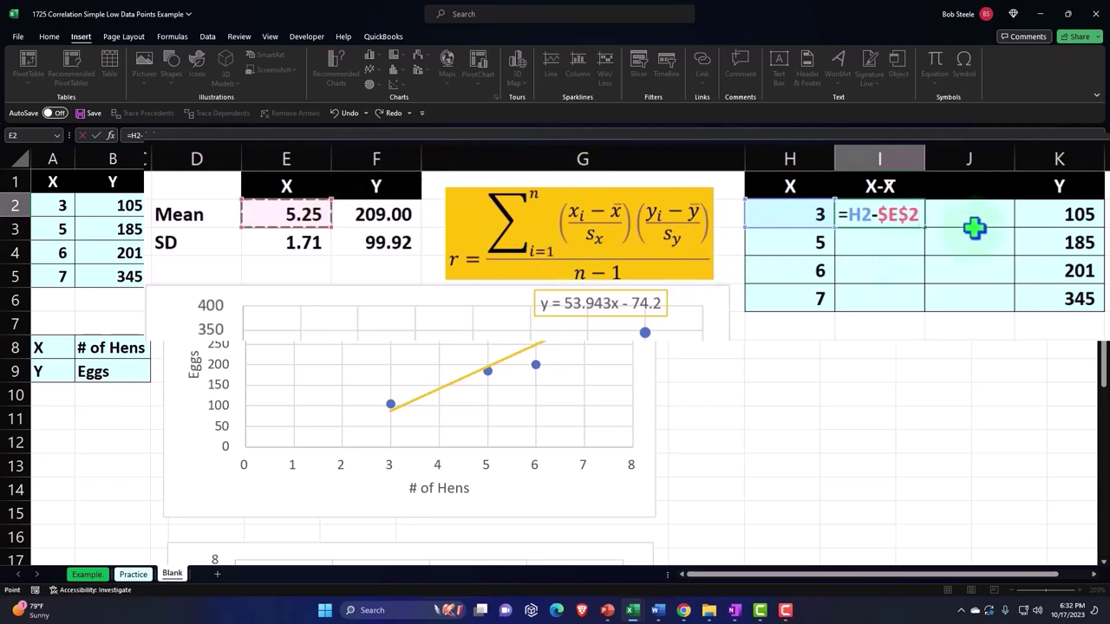
key(Return)
- Show I2 to two decimals and fill it down to I5: (2.25), (0.25), 0.75, 1.75
click(906, 216)
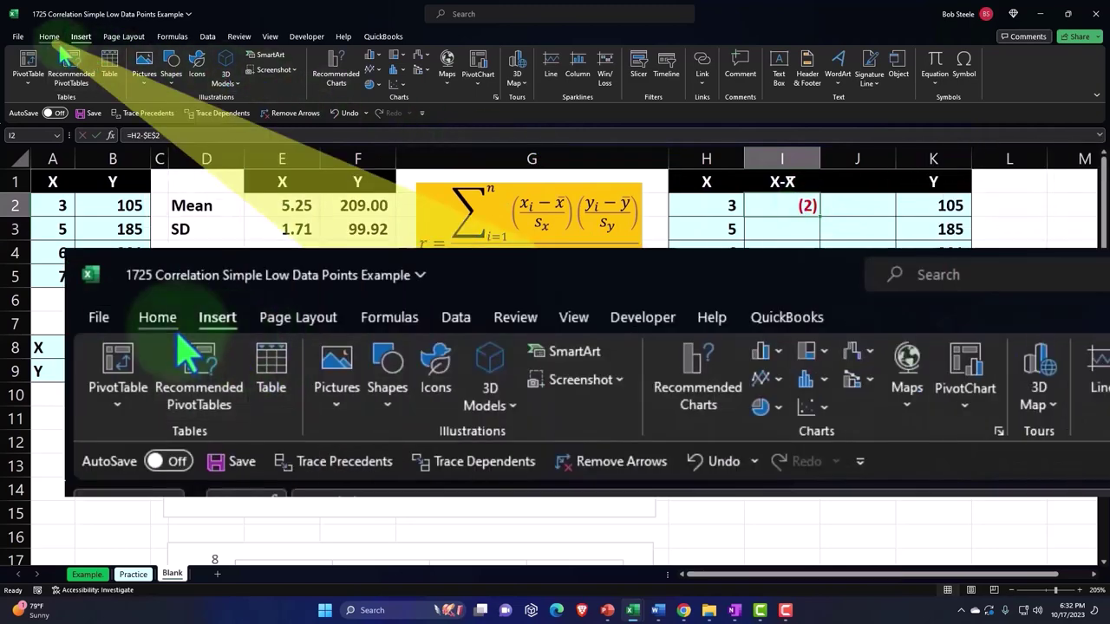
click(48, 37)
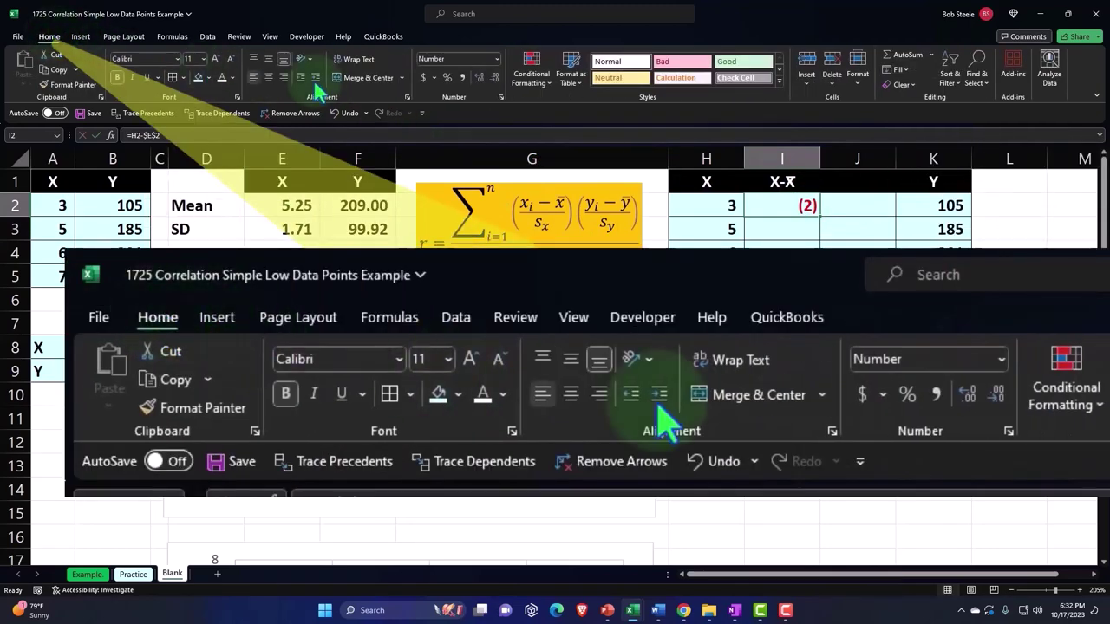
click(480, 78)
click(479, 78)
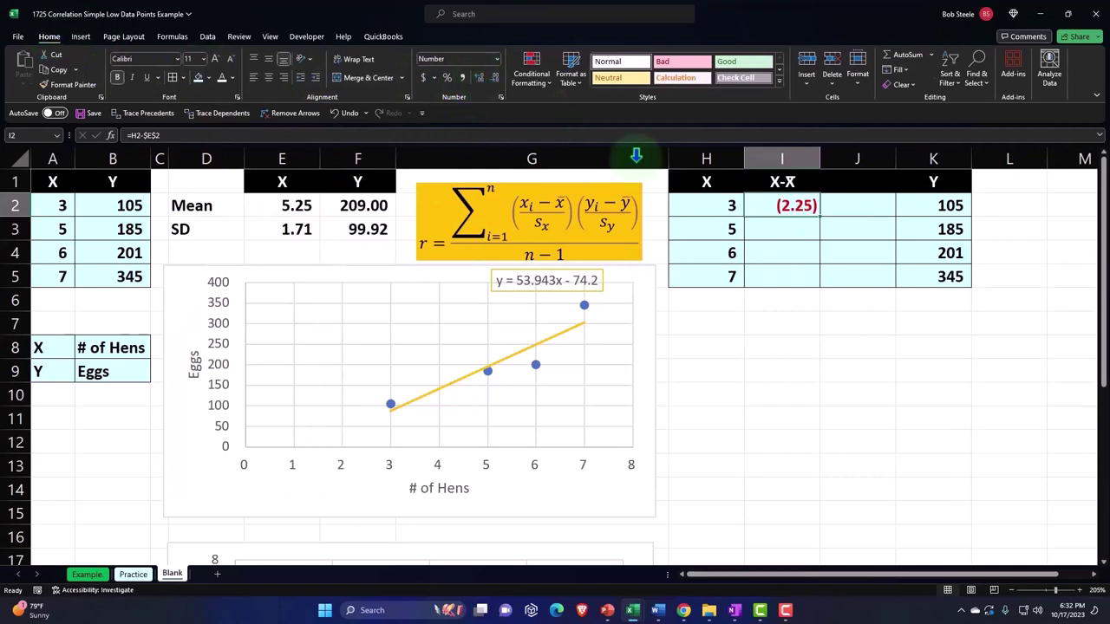
double_click(911, 212)
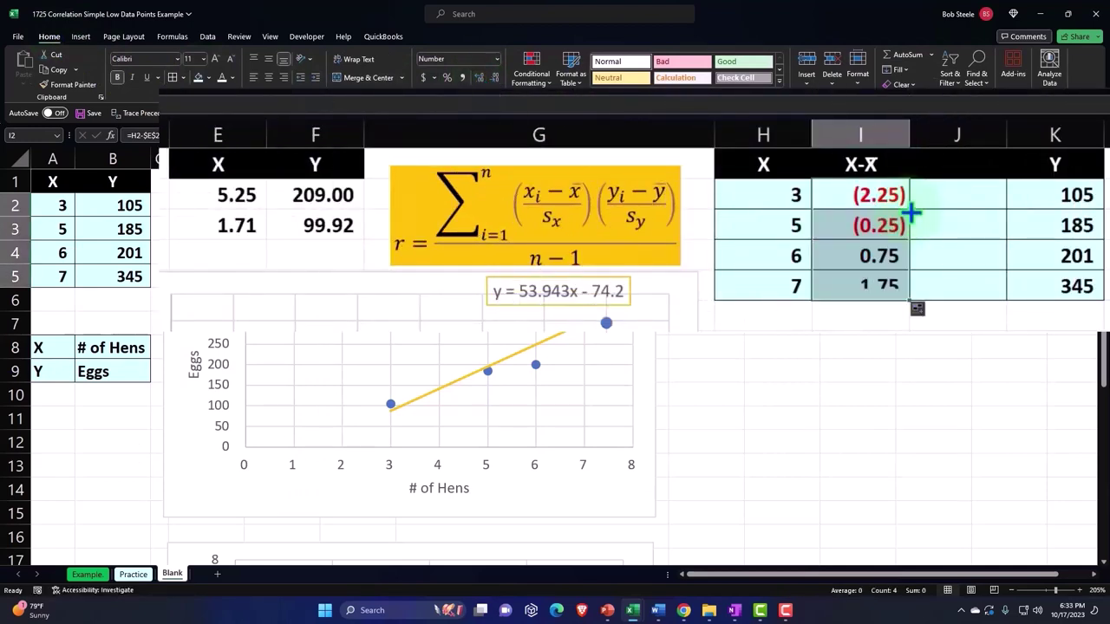
click(961, 167)
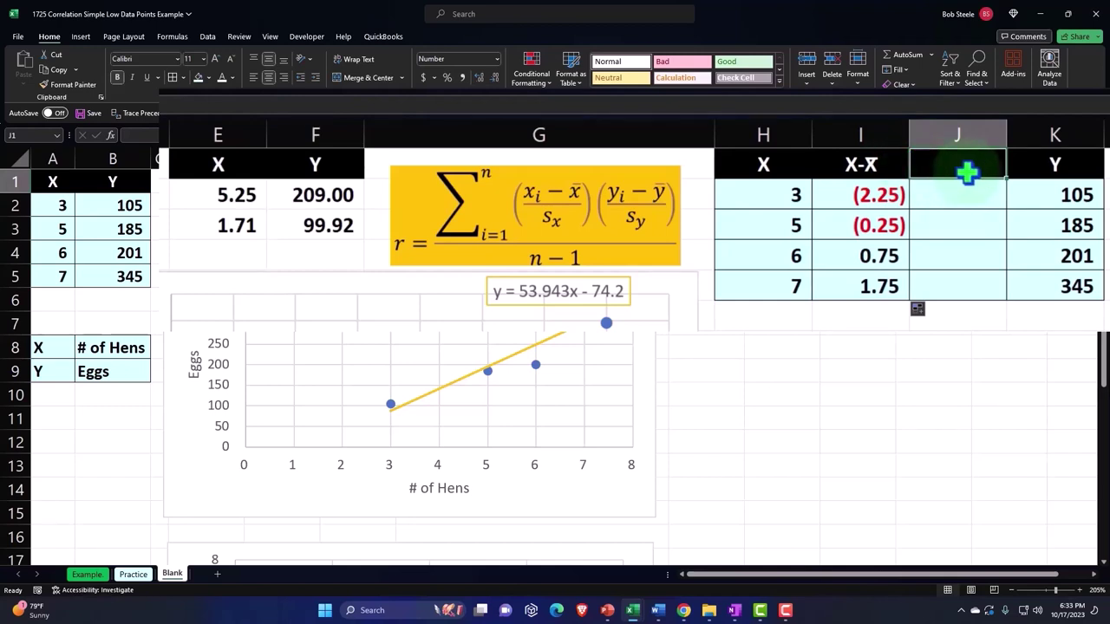
- Head J1 'Z of X' and enter =I2/$E$3 in J2
text(X)
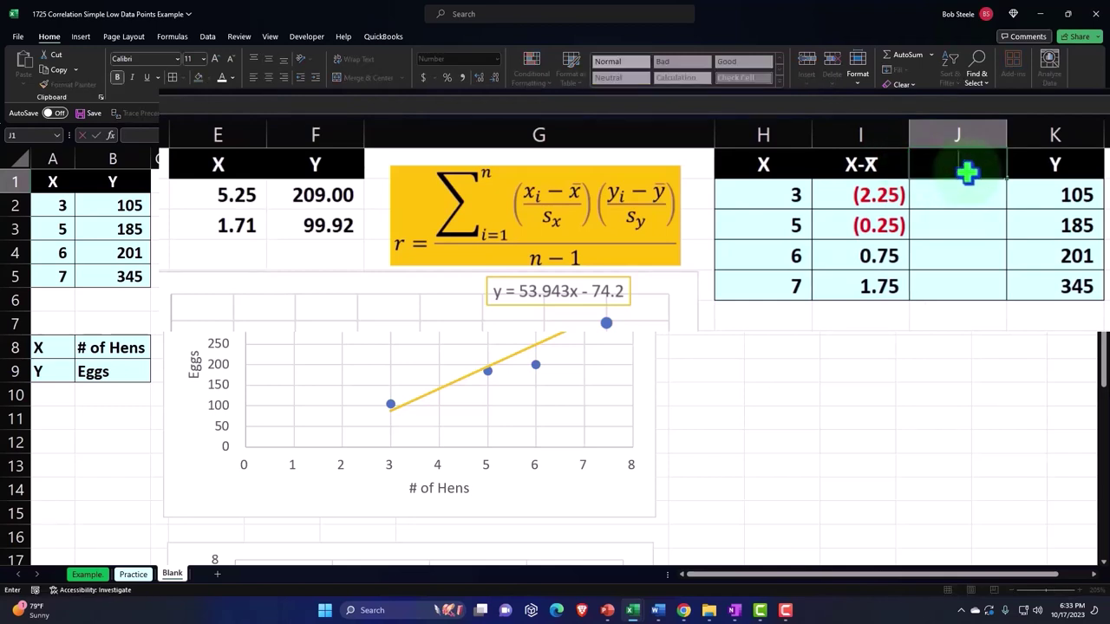
text( of X)
key(Return)
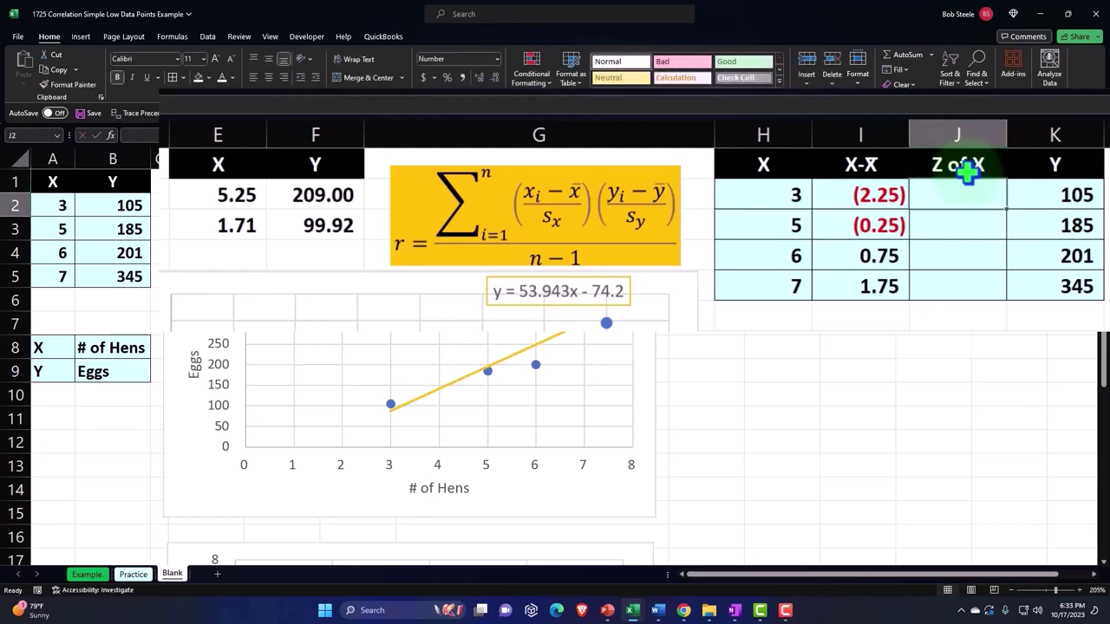
text(=)
key(Left)
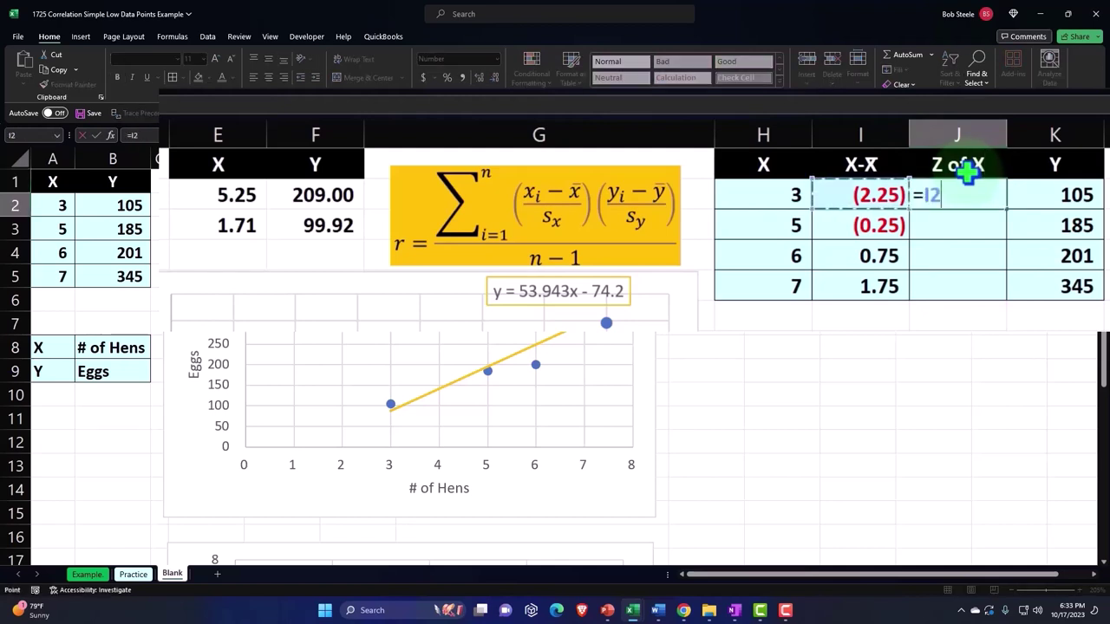
text(/)
key(Left)
key(Left)
key(Left)
key(Left)
key(Left)
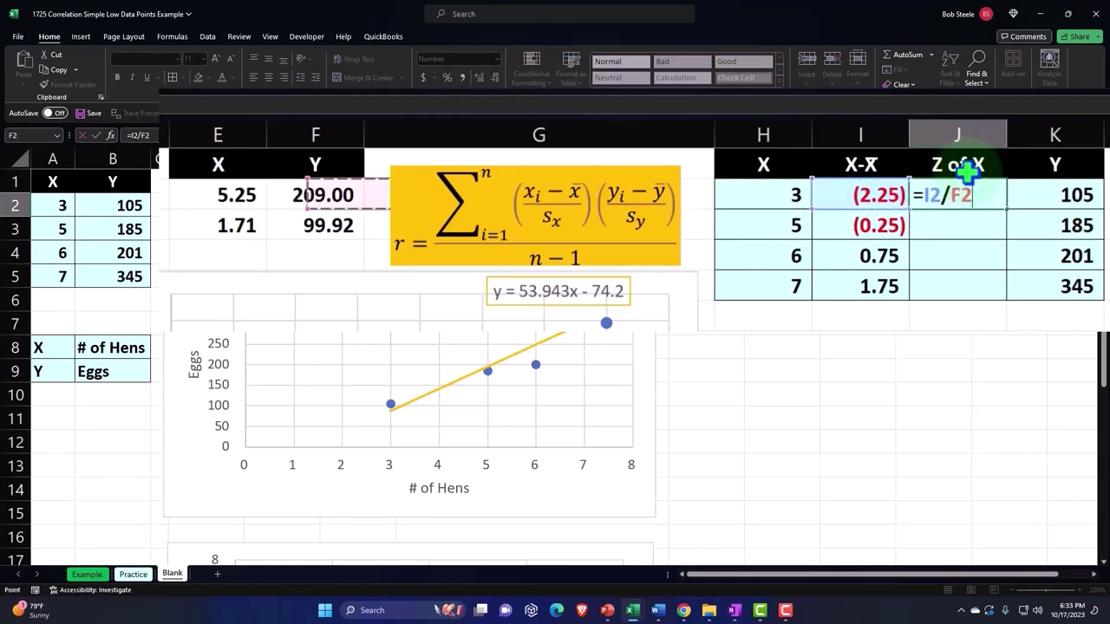
key(Down)
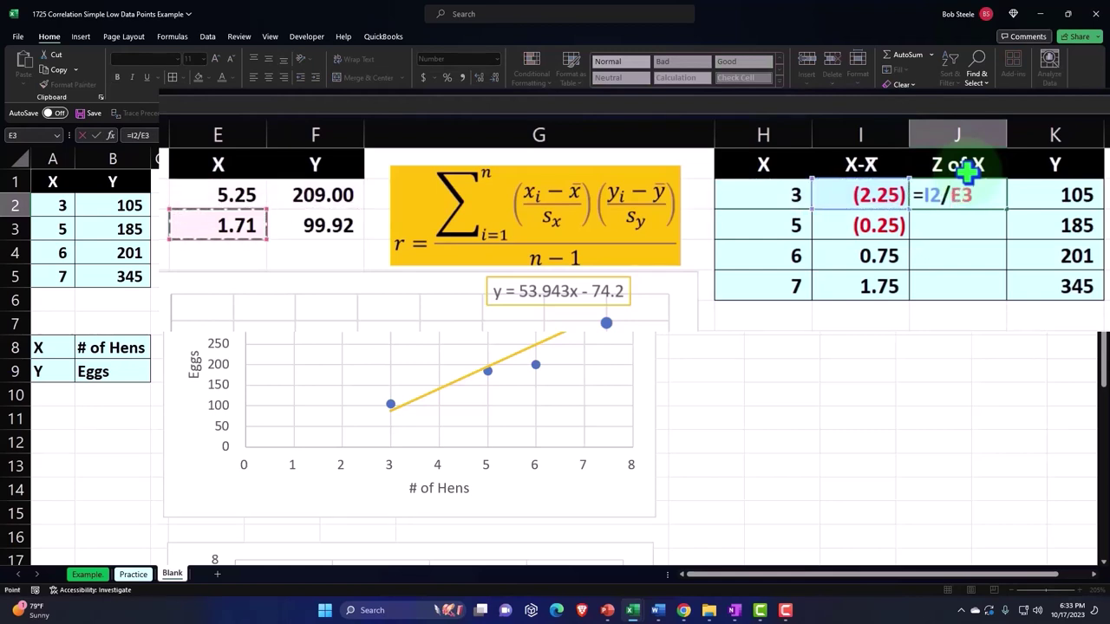
key(F4)
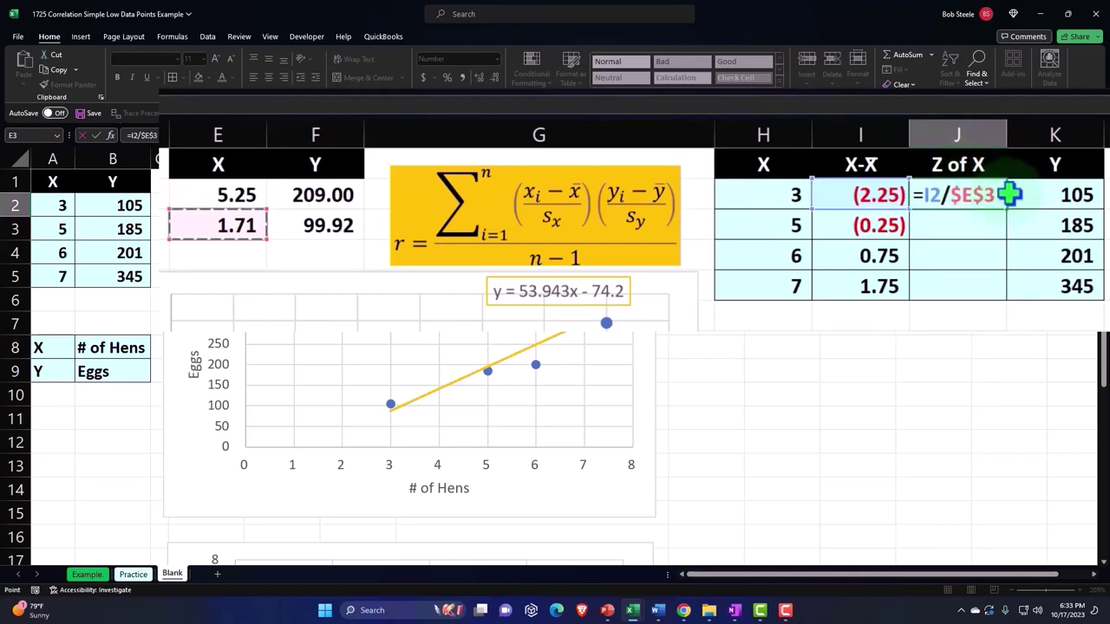
key(Return)
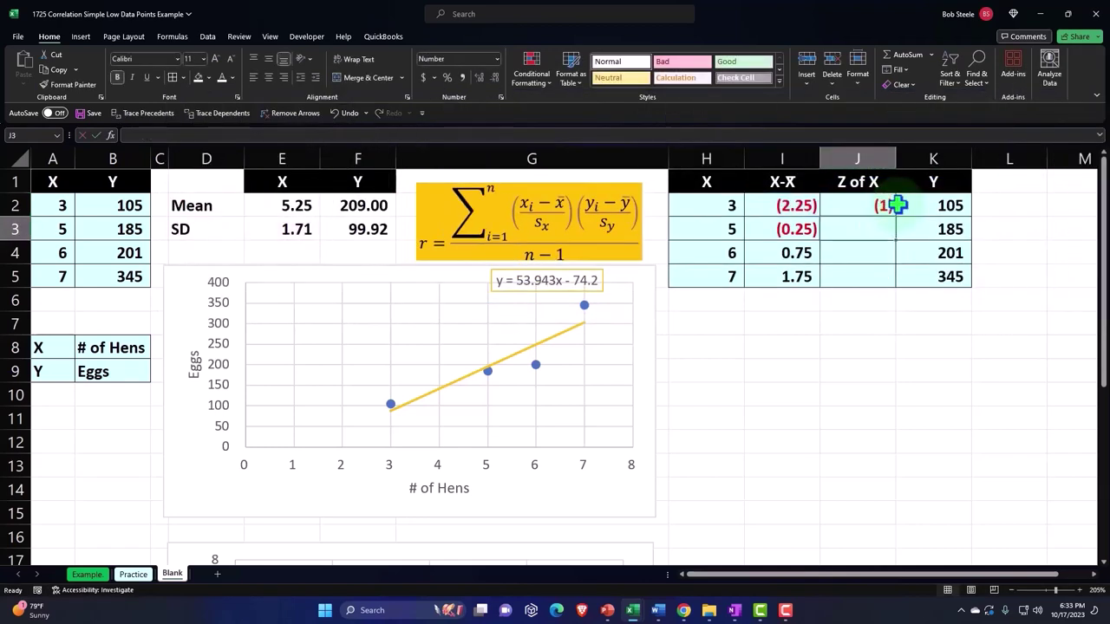
- Show J2 to two decimals and fill it down: (1.32), (0.15), 0.44, 1.02
click(885, 205)
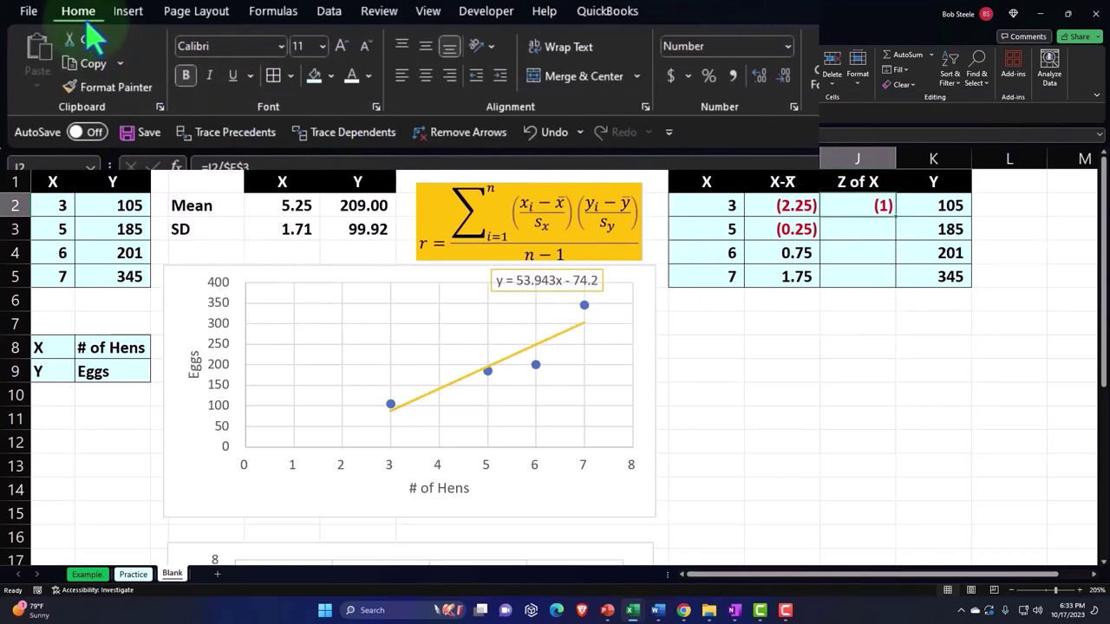
click(763, 76)
click(765, 79)
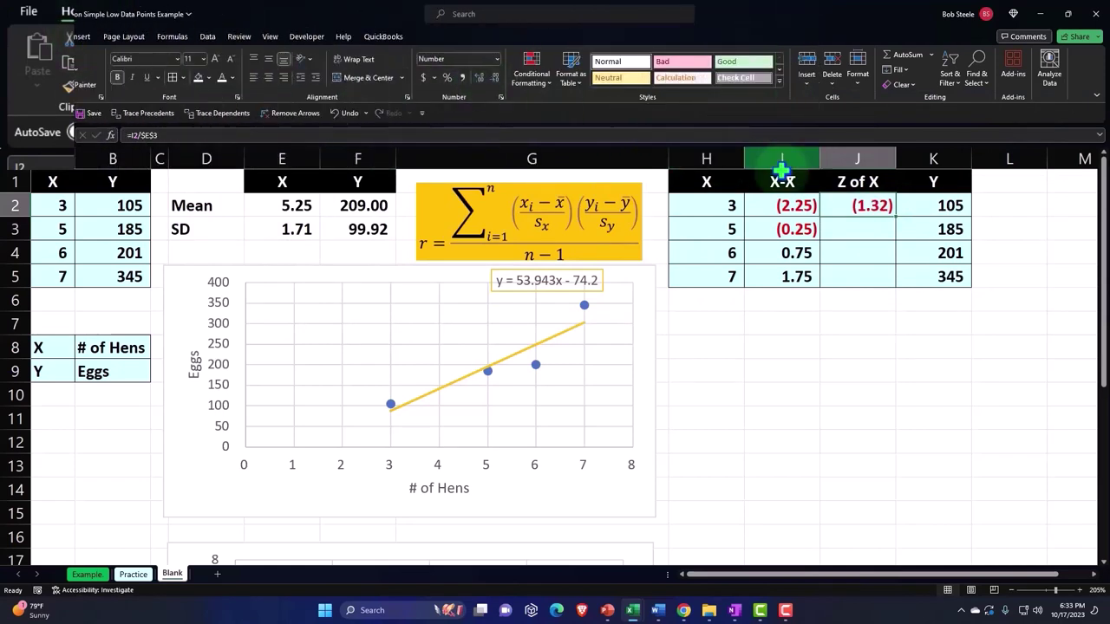
double_click(917, 248)
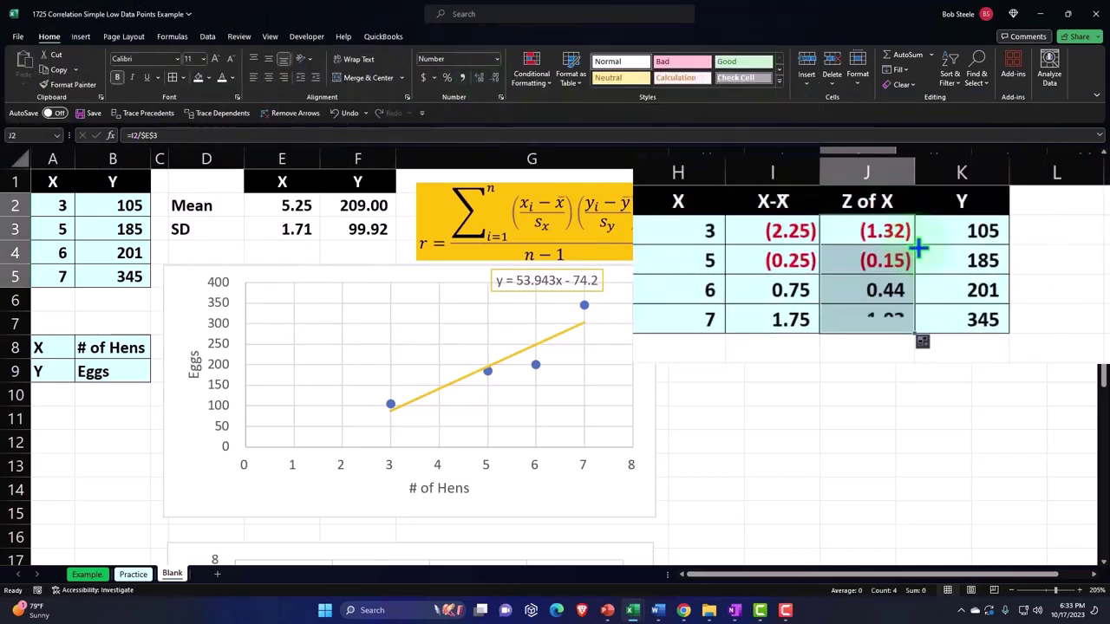
key(Right)
key(Right)
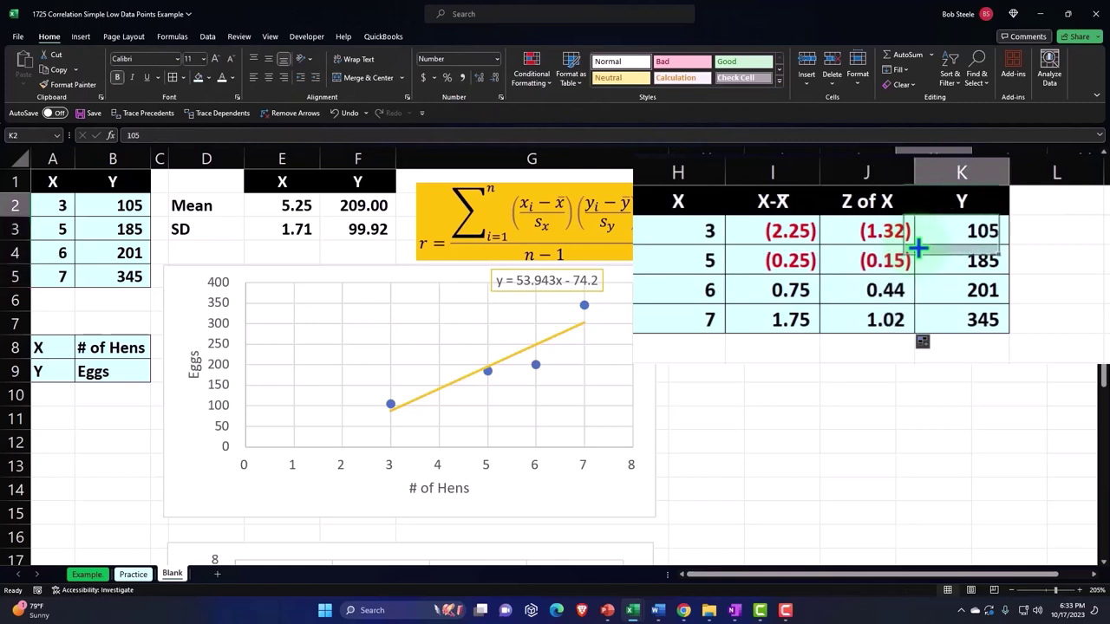
key(Up)
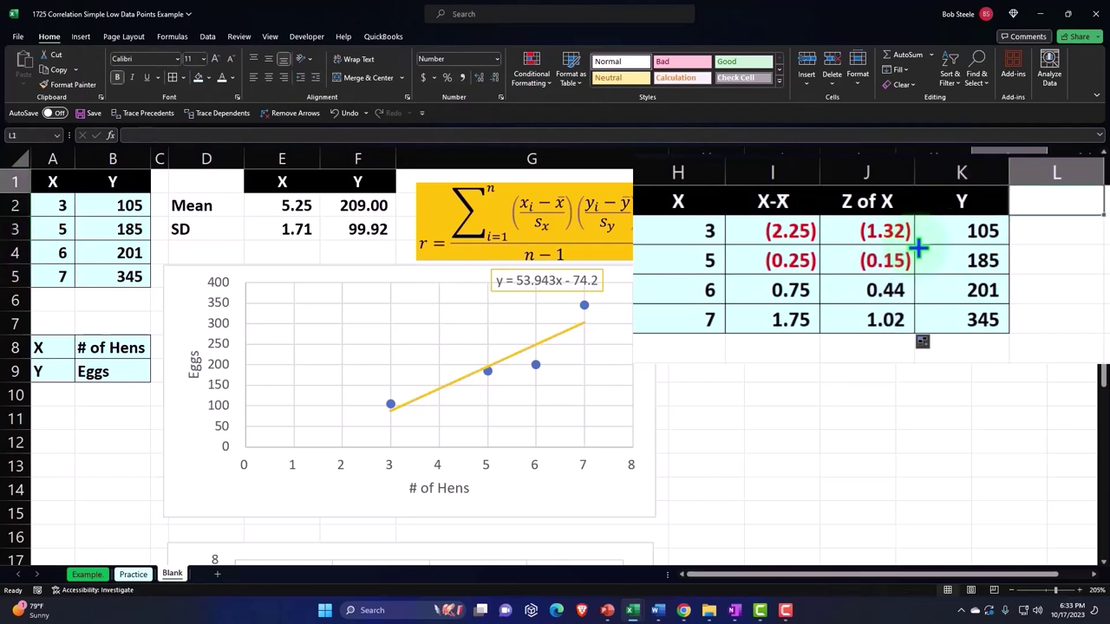
- Enter Y-Y in L1 with a Combining Overline over the last Y, giving Y-Ȳ
text(Y)
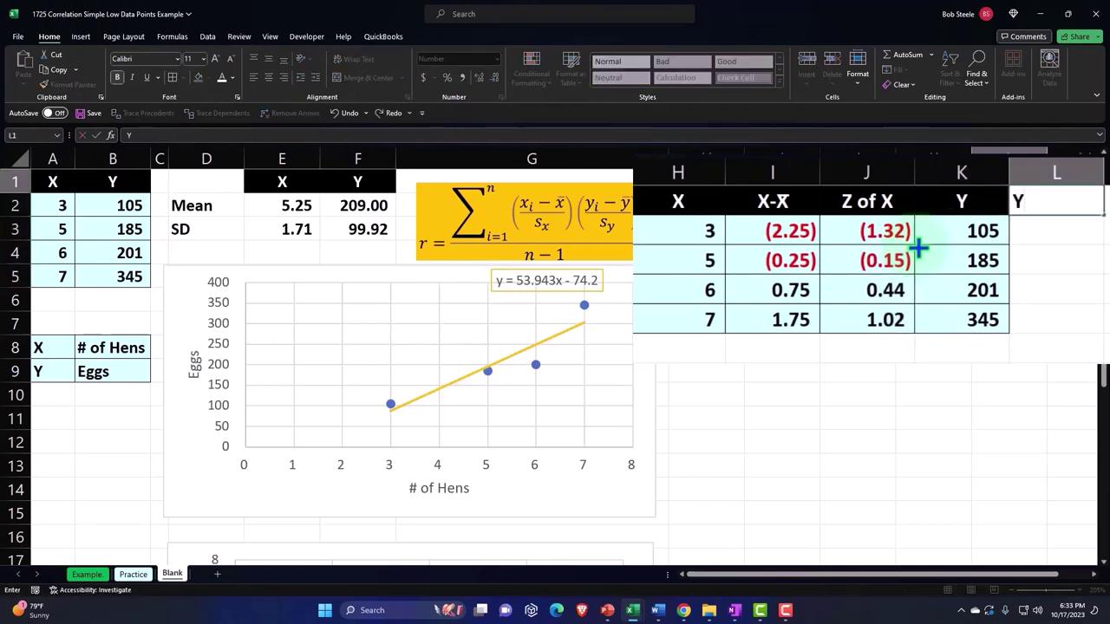
text(-Y)
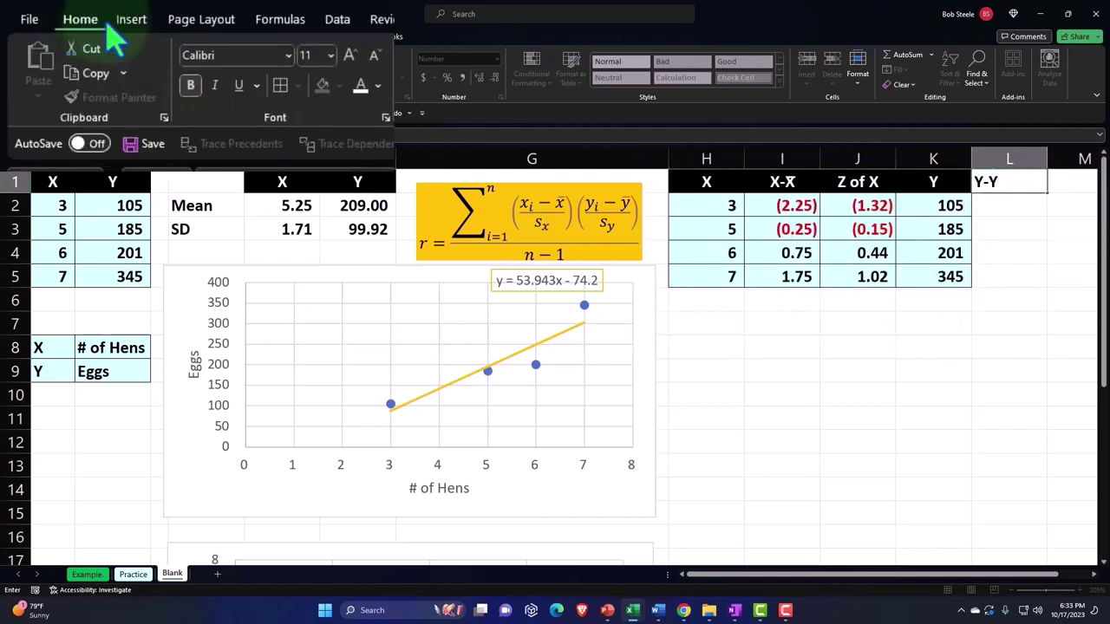
click(81, 37)
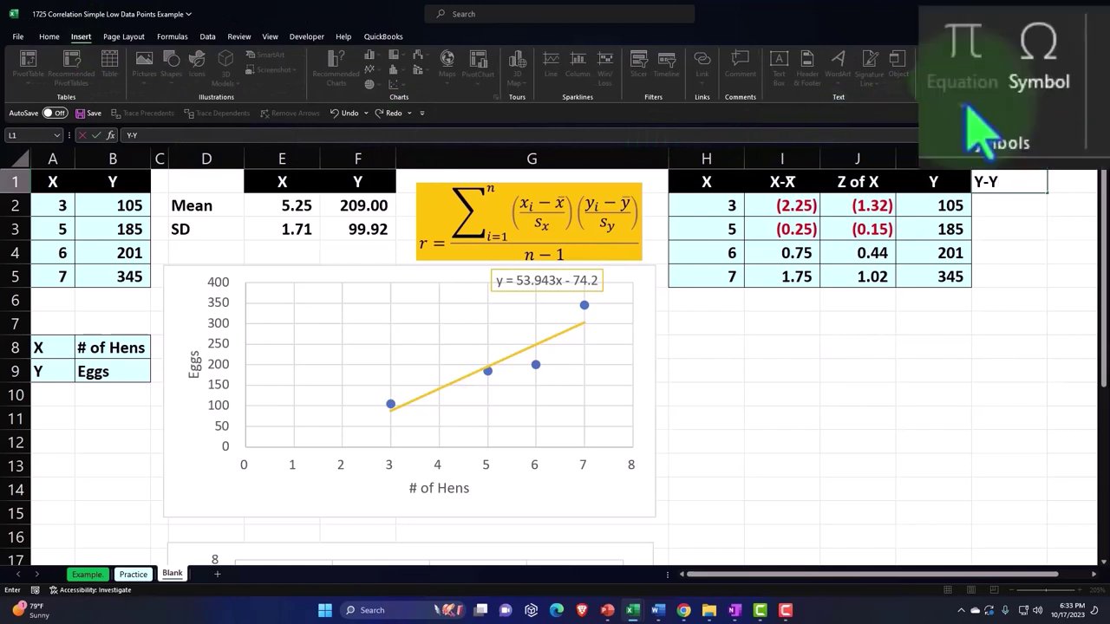
click(963, 65)
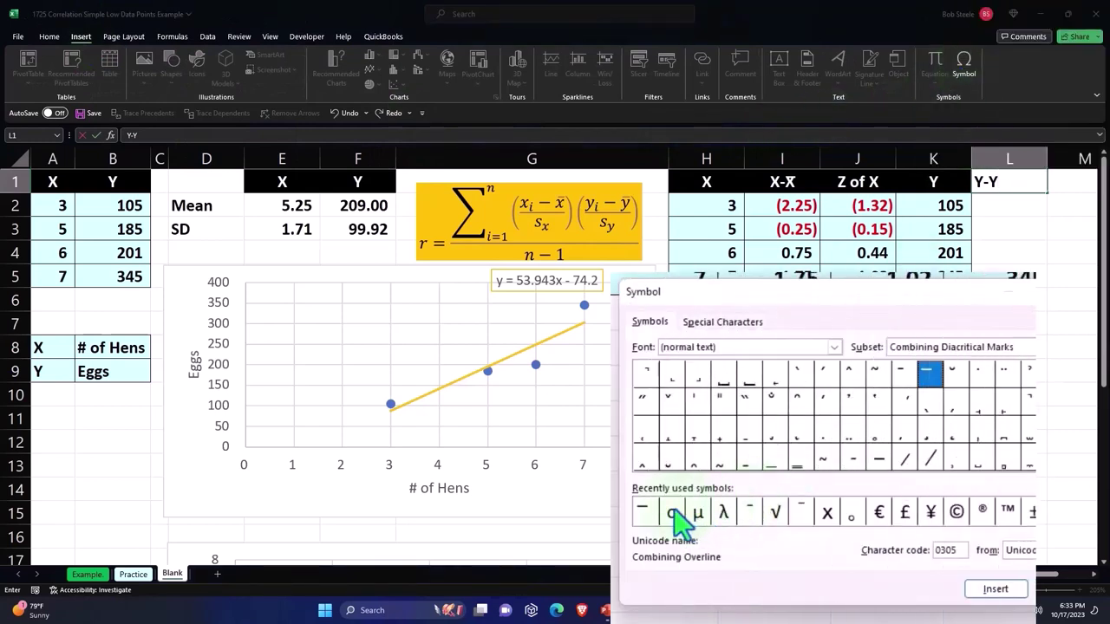
click(693, 432)
click(988, 590)
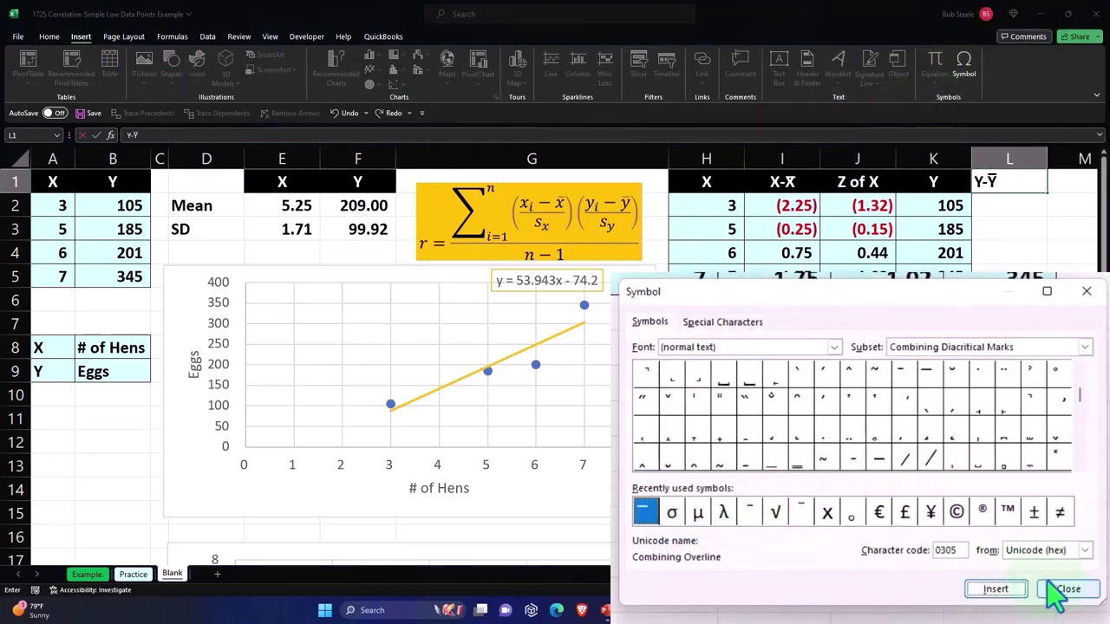
click(1090, 290)
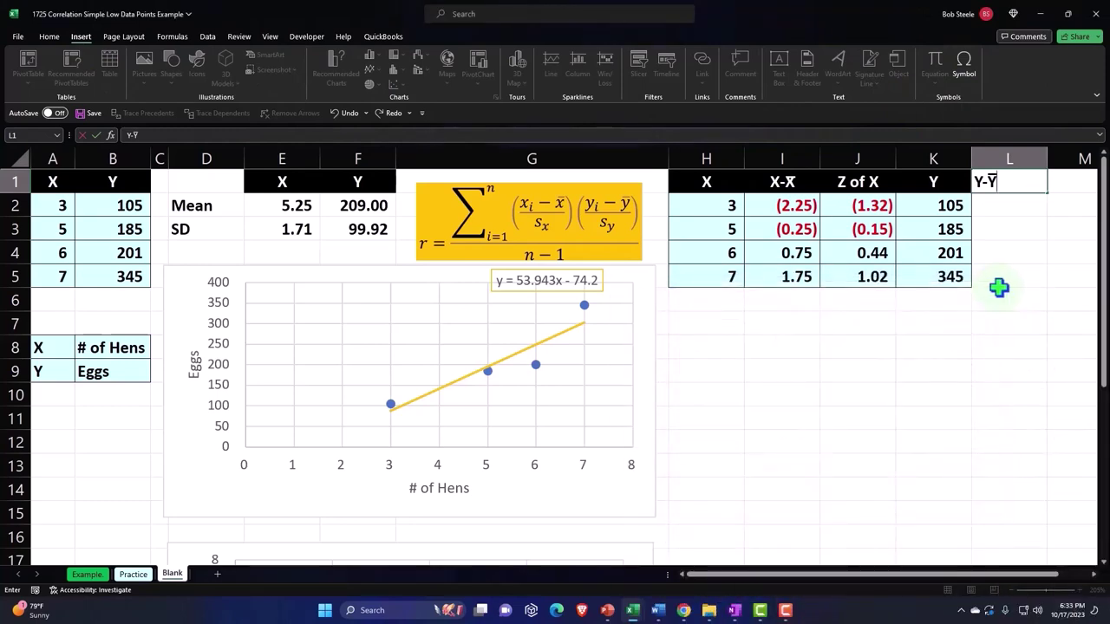
click(997, 282)
drag(854, 182, 917, 278)
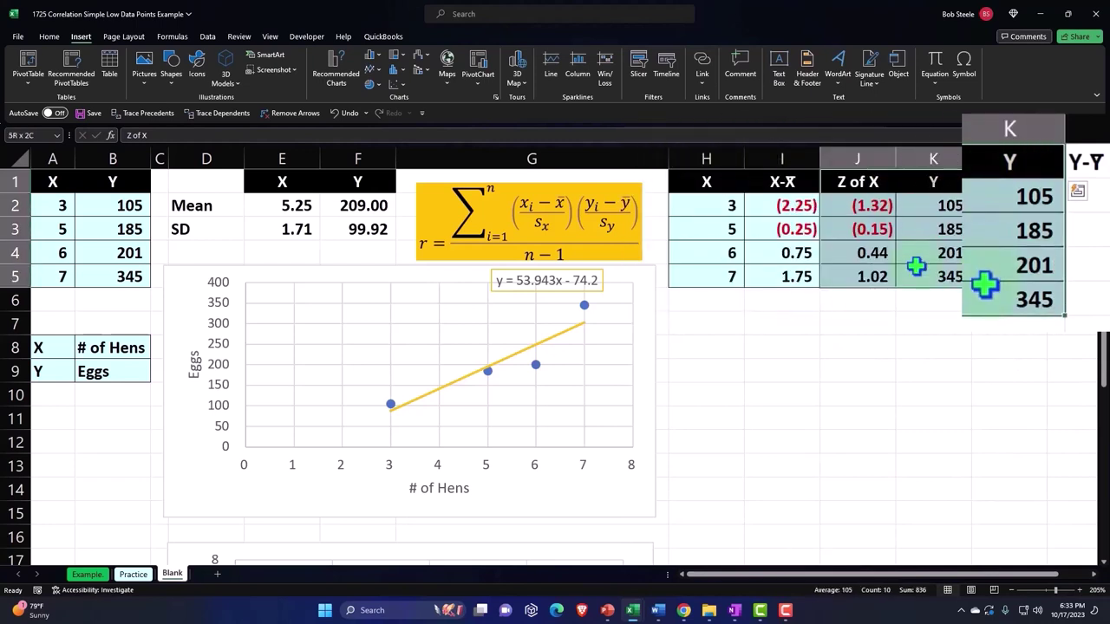
- Paint the J1:K5 formatting onto L1:M5 with Format Painter and re-commit the L1 header
click(49, 36)
click(102, 160)
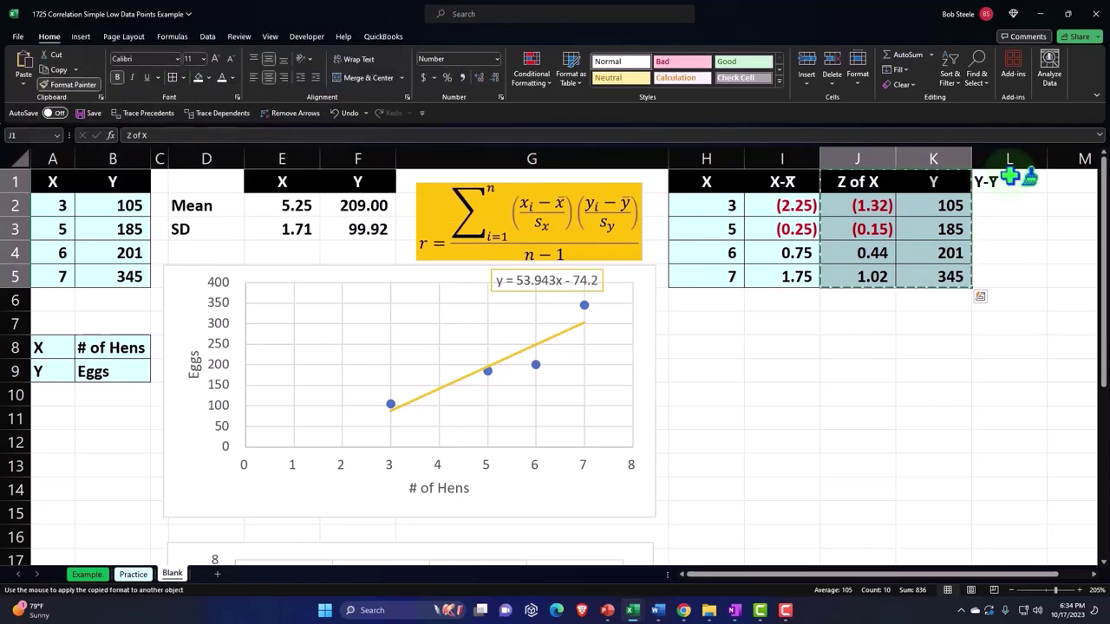
click(1013, 183)
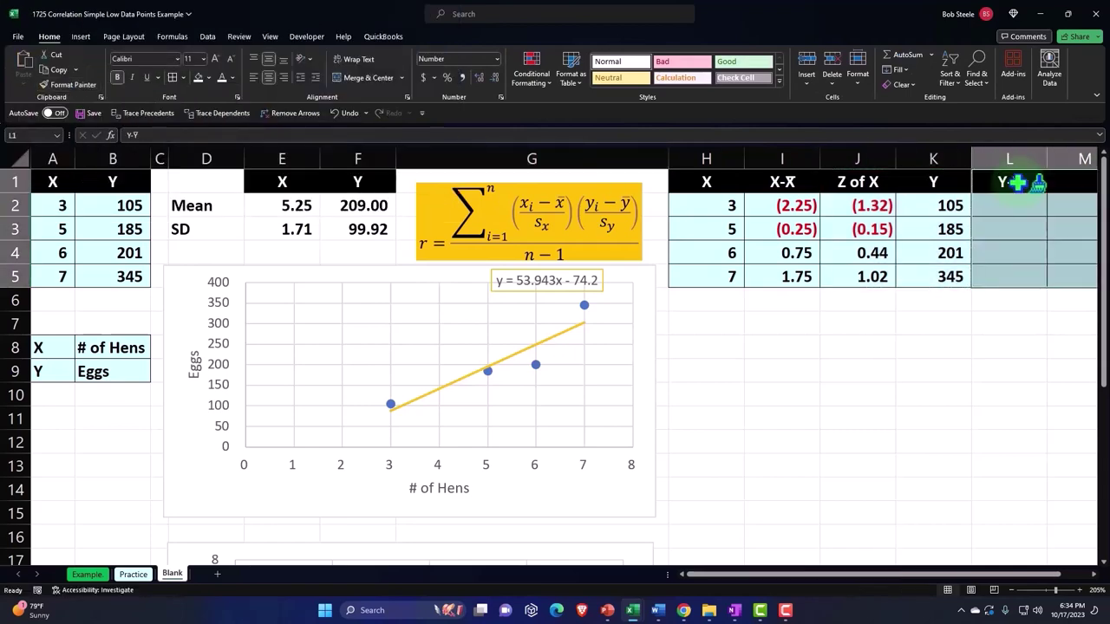
scroll(1018, 230, right, 4)
click(1023, 232)
double_click(808, 182)
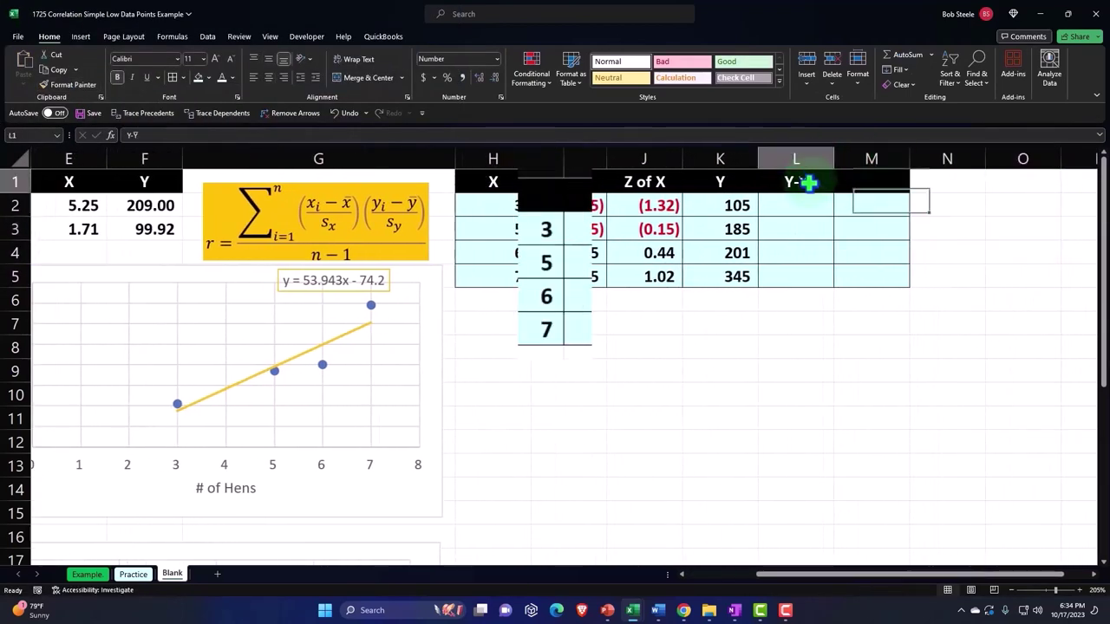
key(Return)
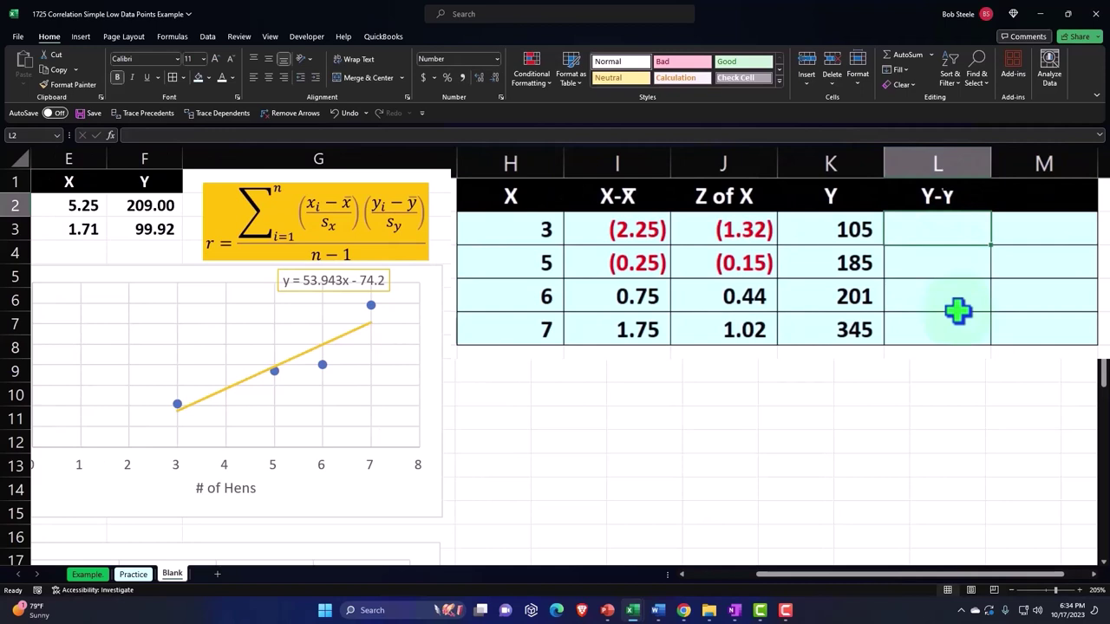
- Enter =K2-$F$2 in L2 and fill it to L5: (104.00), (24.00), (8.00), 136.00
text(=)
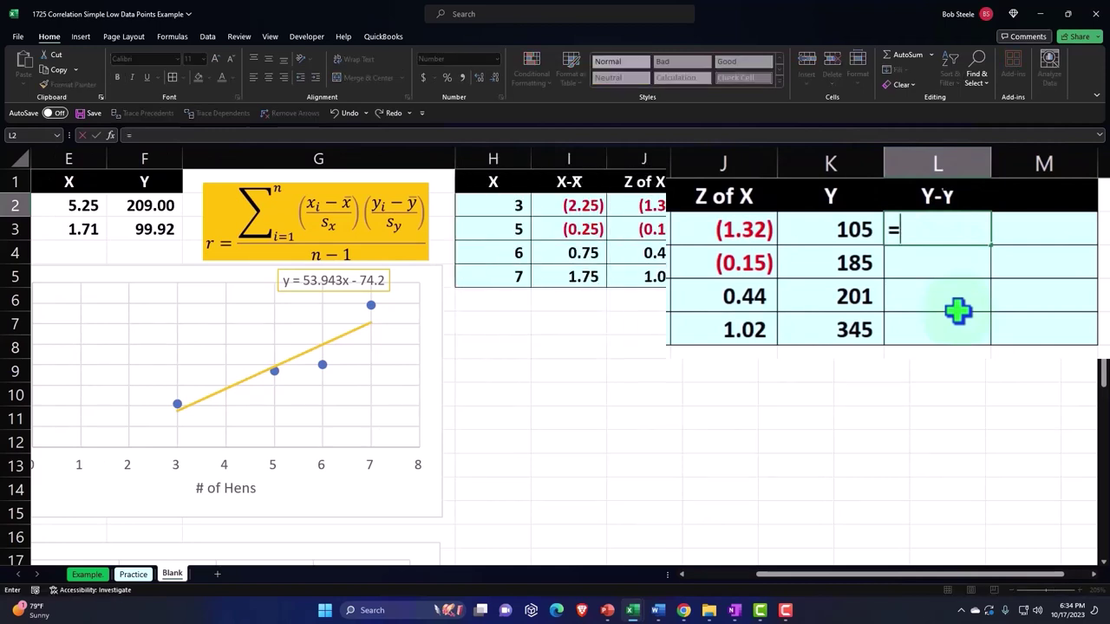
key(Left)
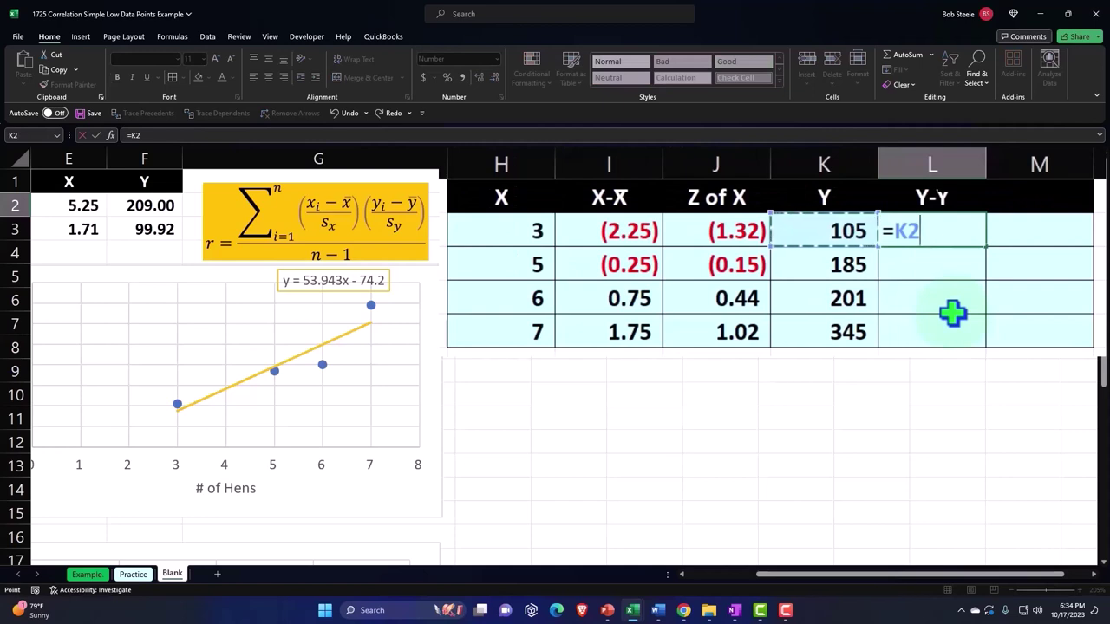
text(-)
key(Left)
key(Left)
key(Left)
key(Left)
key(Left)
key(Left)
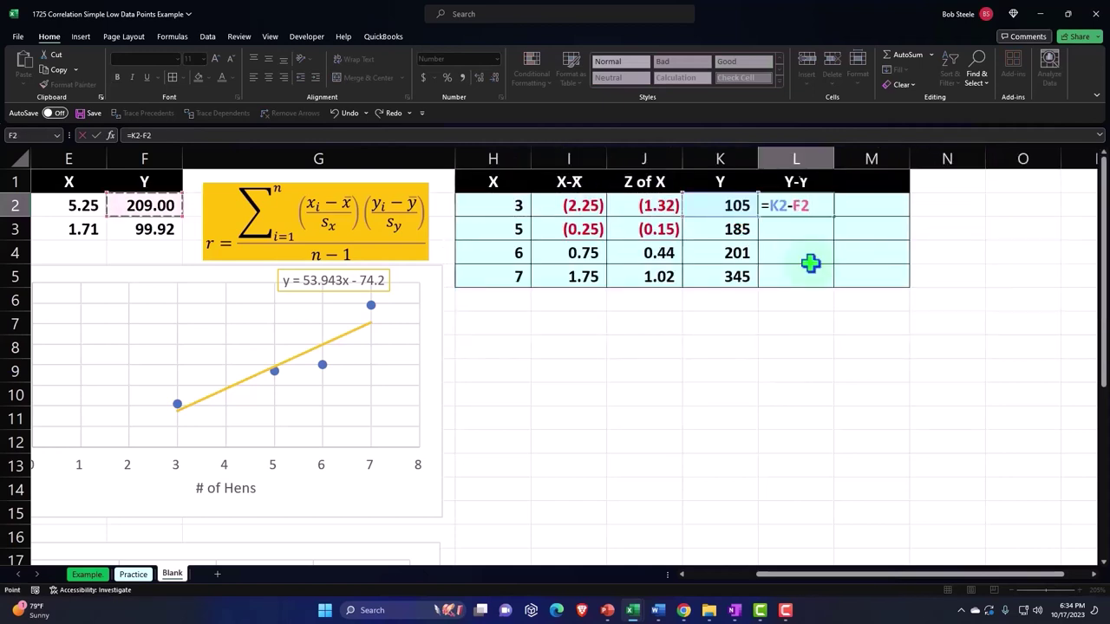
scroll(809, 264, left, 1)
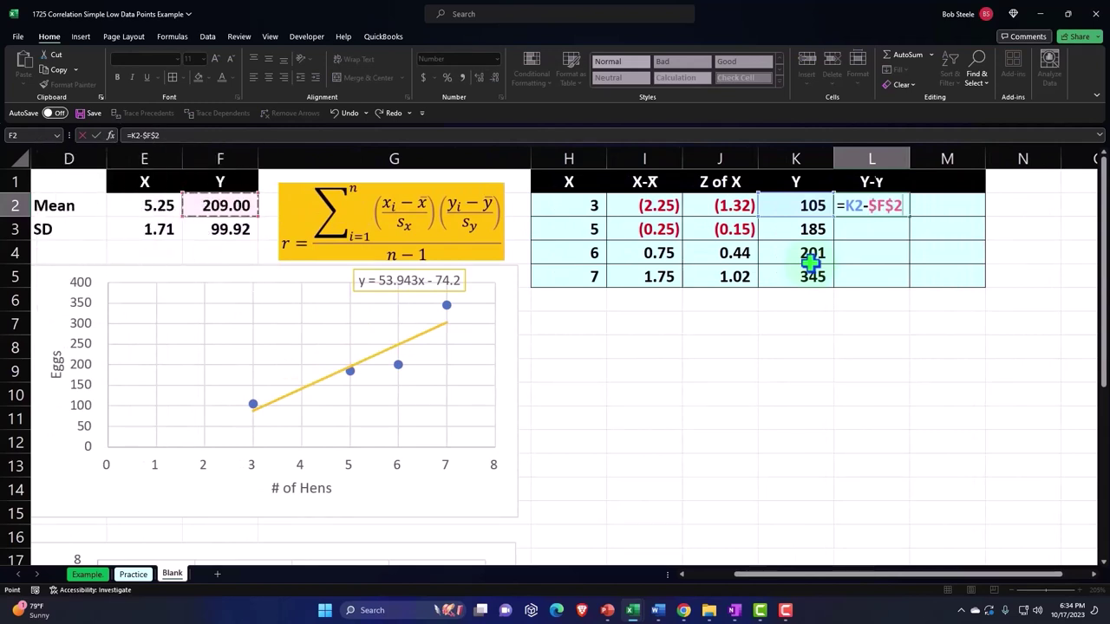
key(Return)
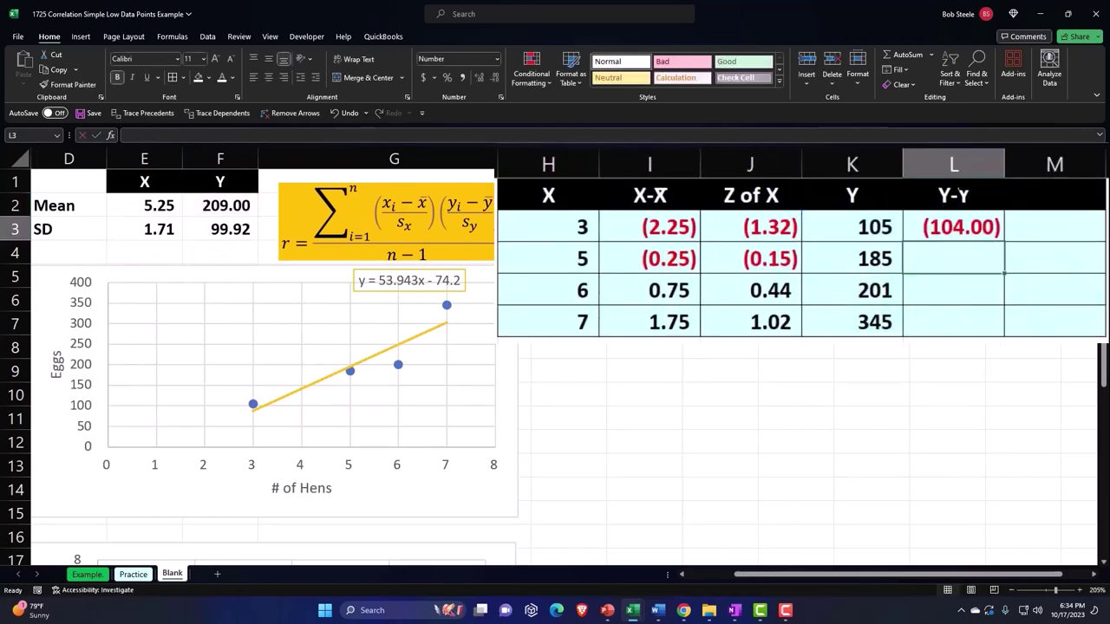
click(989, 227)
double_click(1006, 245)
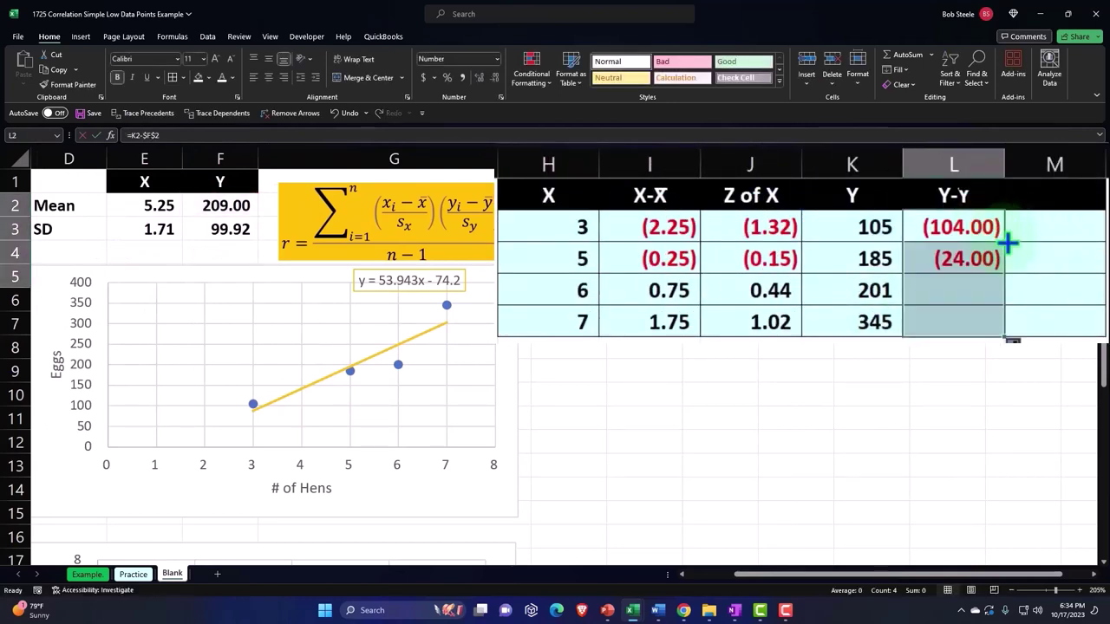
click(1025, 222)
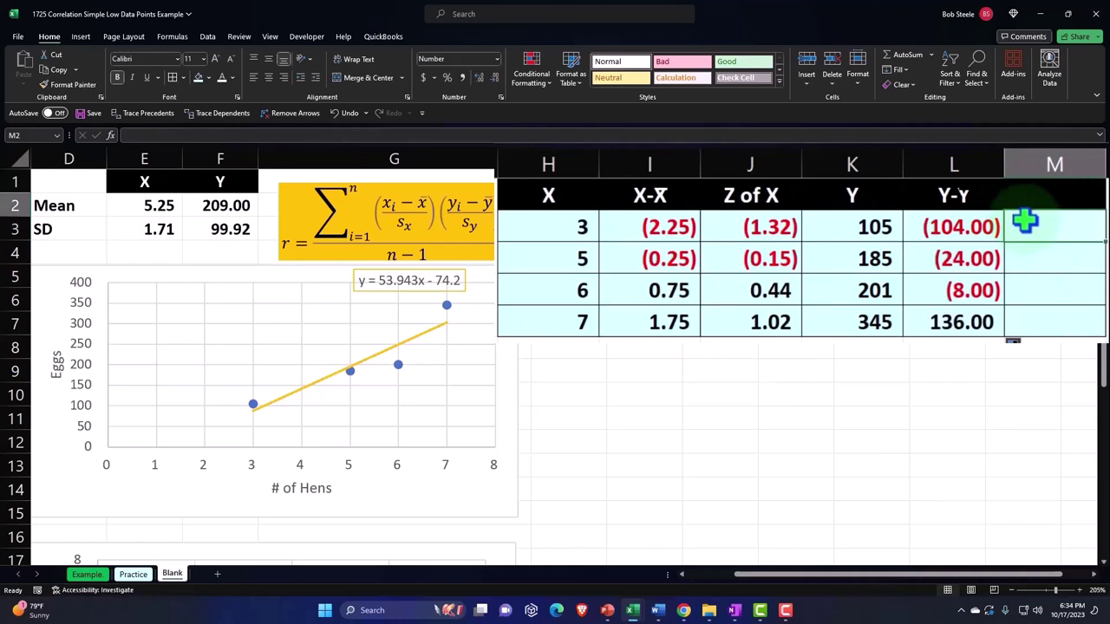
- Head M1 'Z of X' and enter =L2/$F$3 in M2
key(Up)
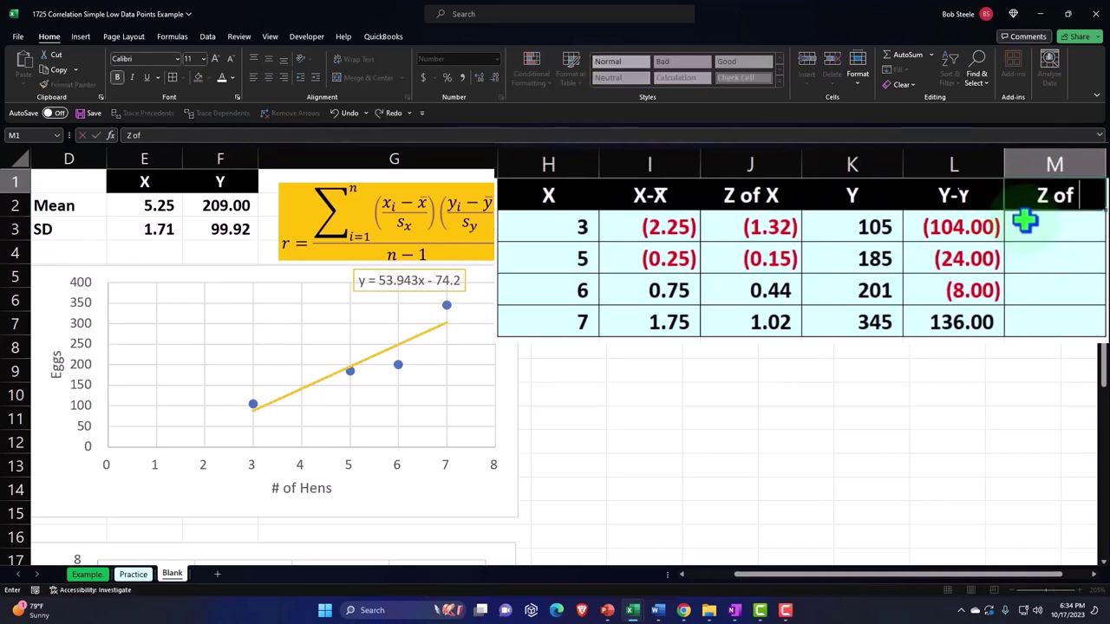
text(X)
key(Return)
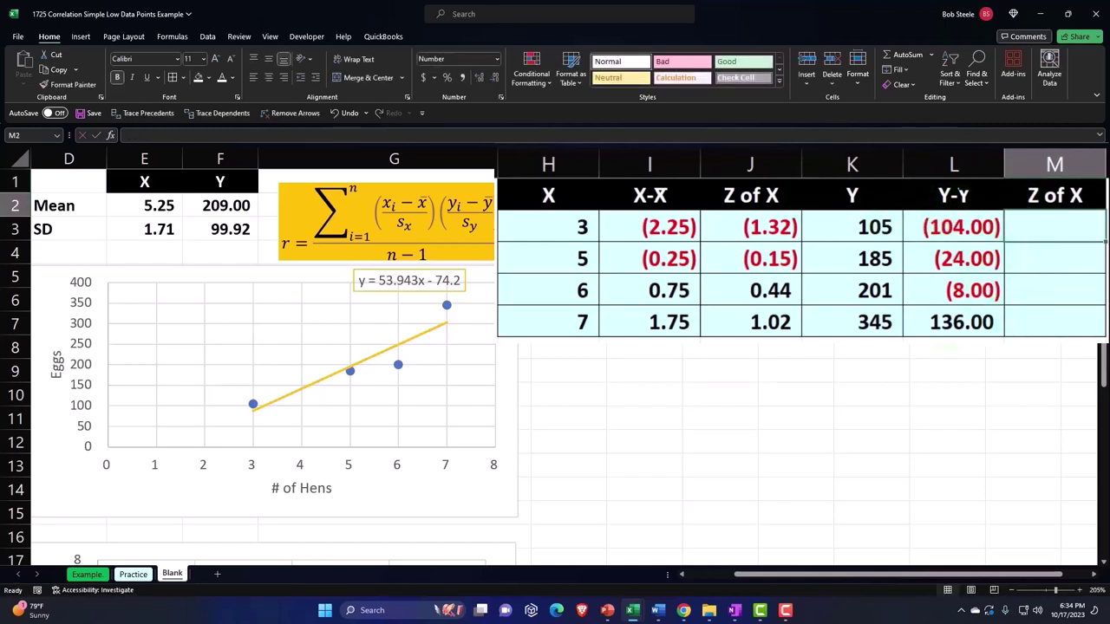
text(=)
key(Left)
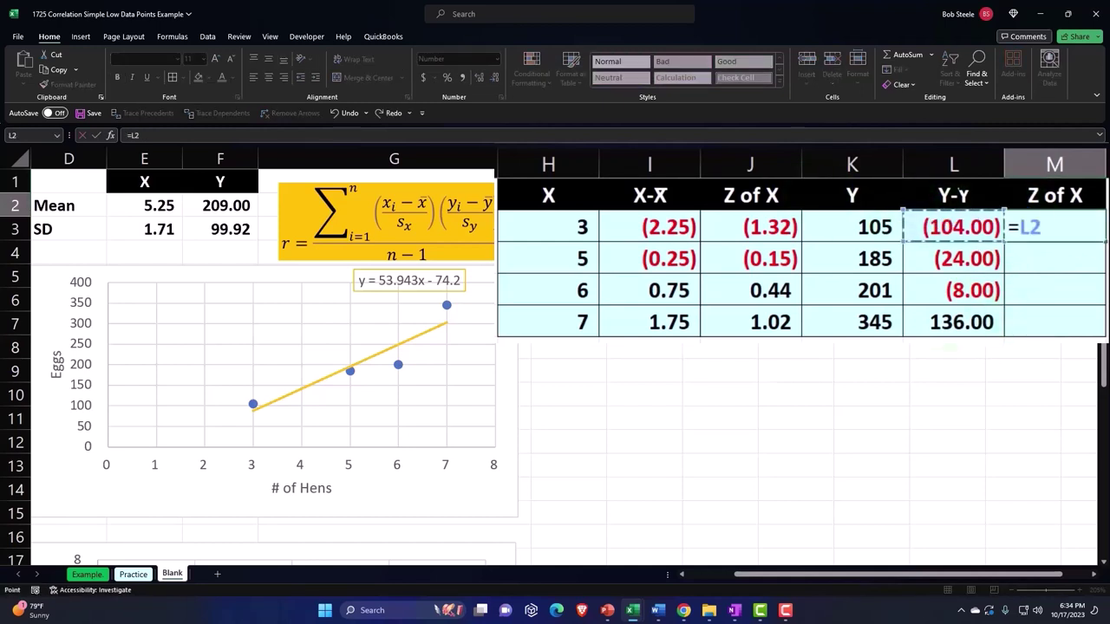
text(/)
key(Left)
key(Left)
key(Left)
key(Left)
key(Left)
key(Left)
key(Left)
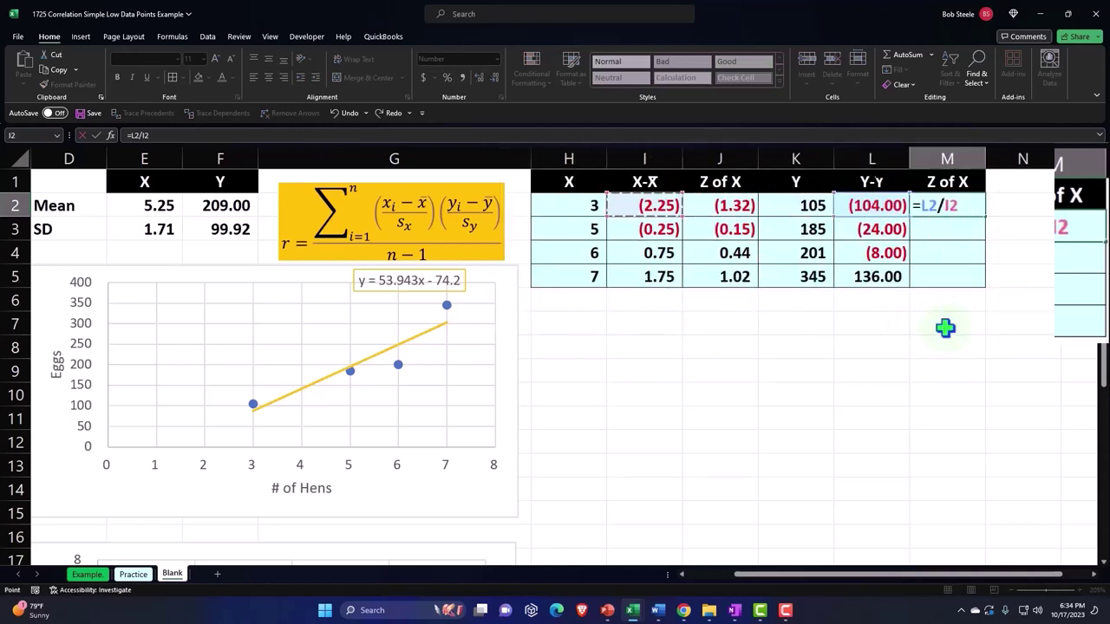
key(Left)
key(Down)
key(Right)
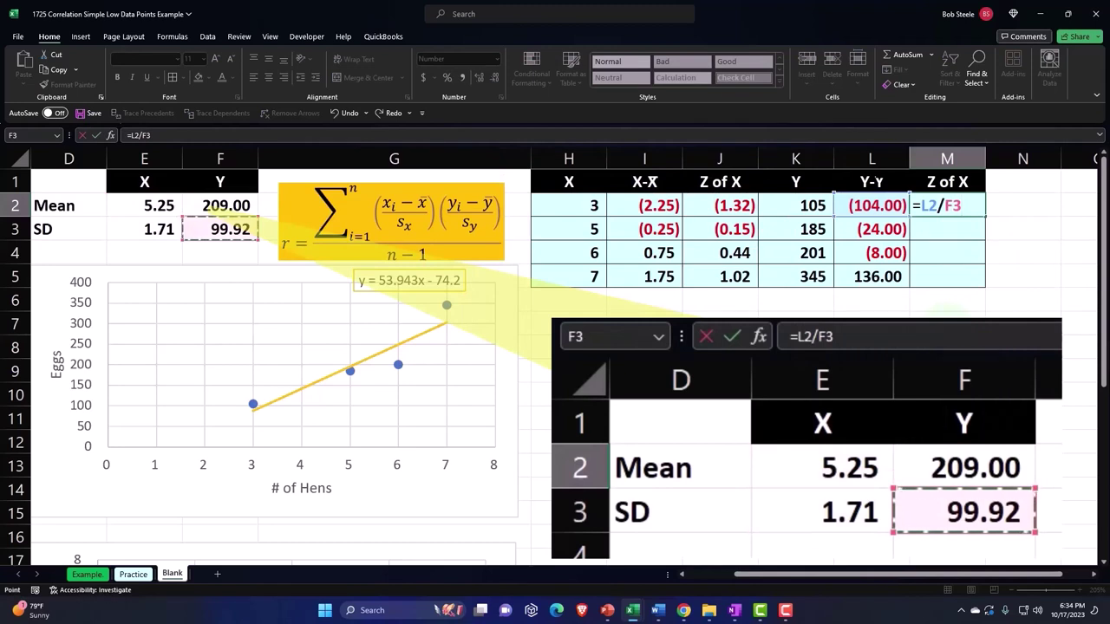
key(F4)
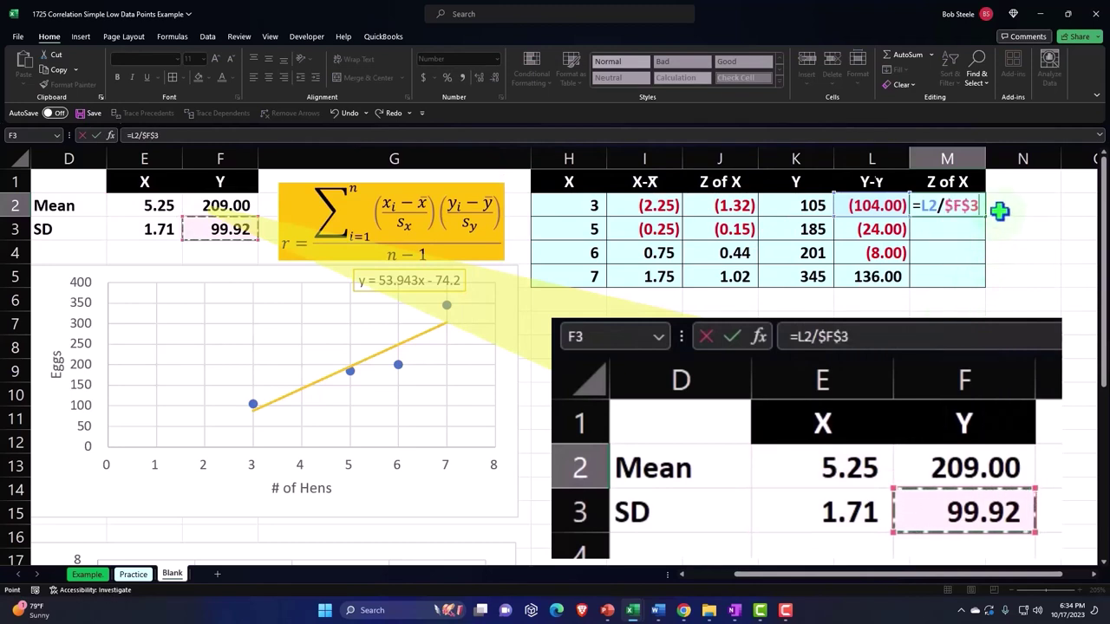
key(ctrl+Return)
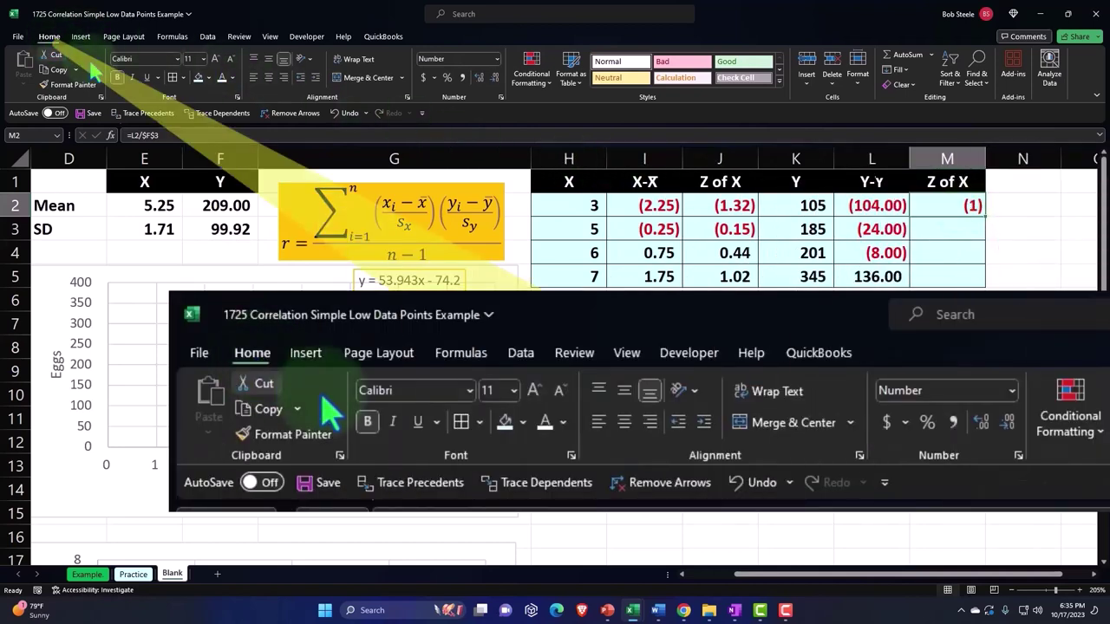
- Show M2 to two decimals and fill it down: (1.04), (0.24), (0.08), 1.36
click(474, 77)
click(474, 78)
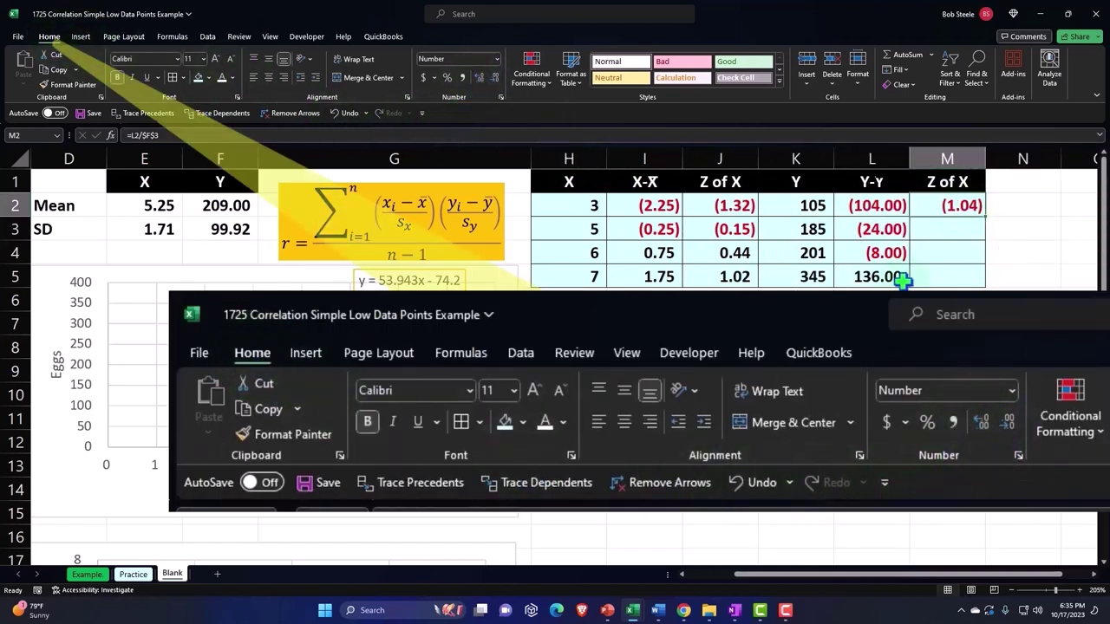
double_click(986, 217)
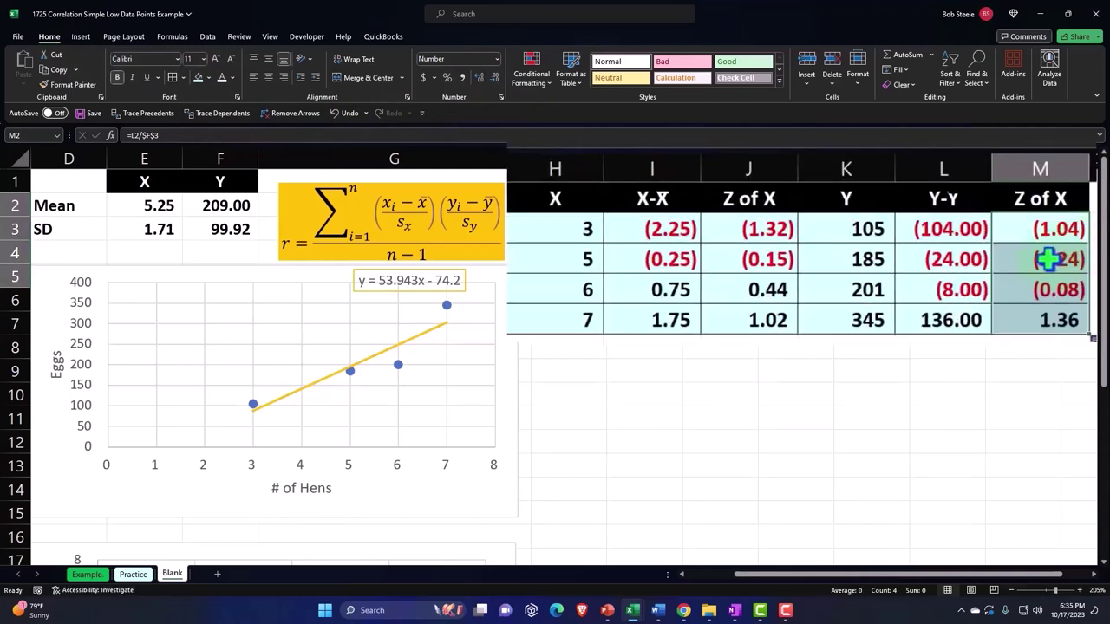
click(1050, 253)
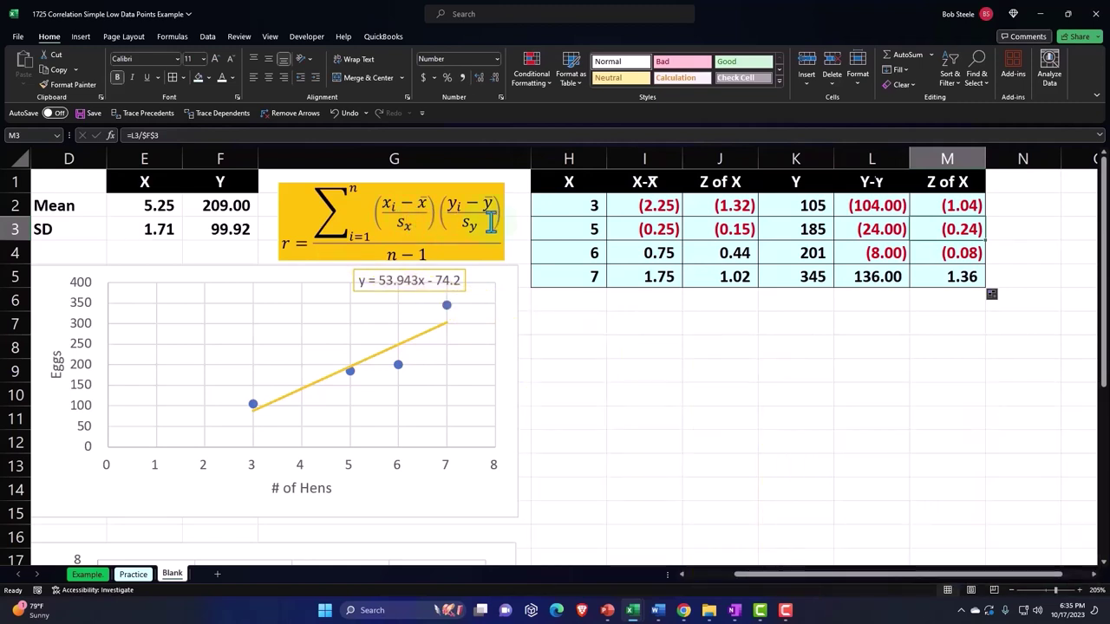
- Type 'Z of X * X of Y' in N1 with dark fill, centred and wrapped text
click(1019, 187)
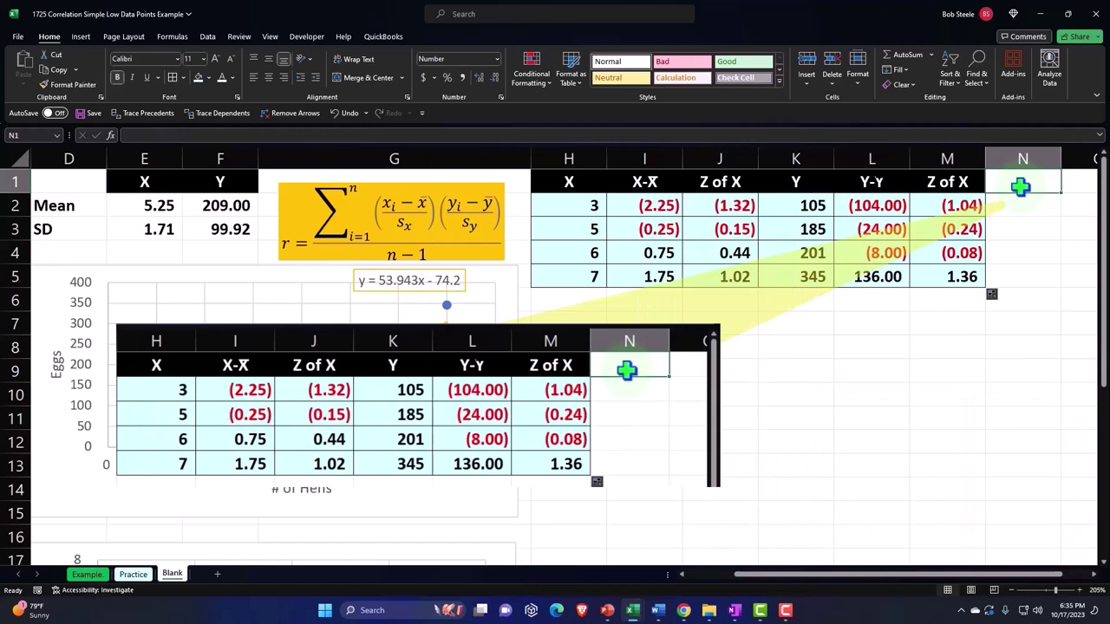
text(X * X of Y)
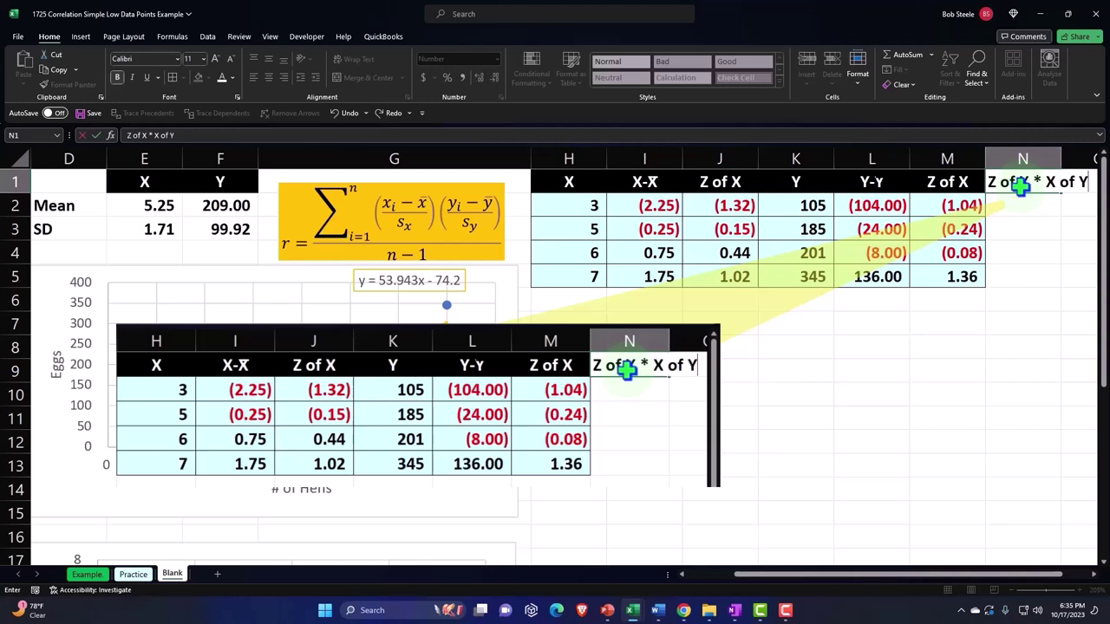
click(1022, 186)
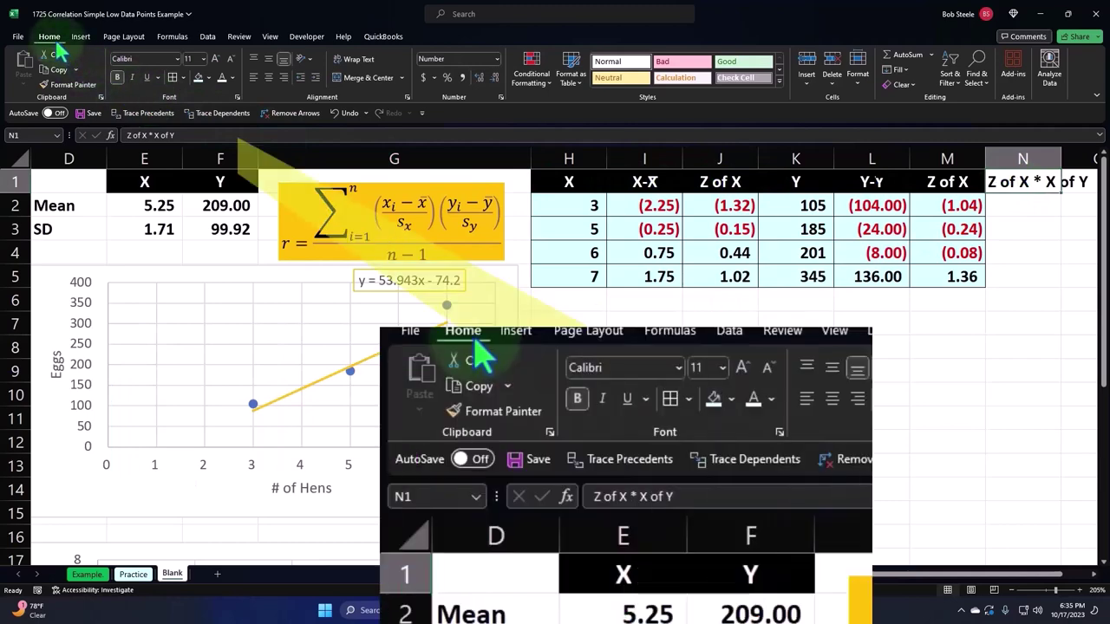
click(208, 78)
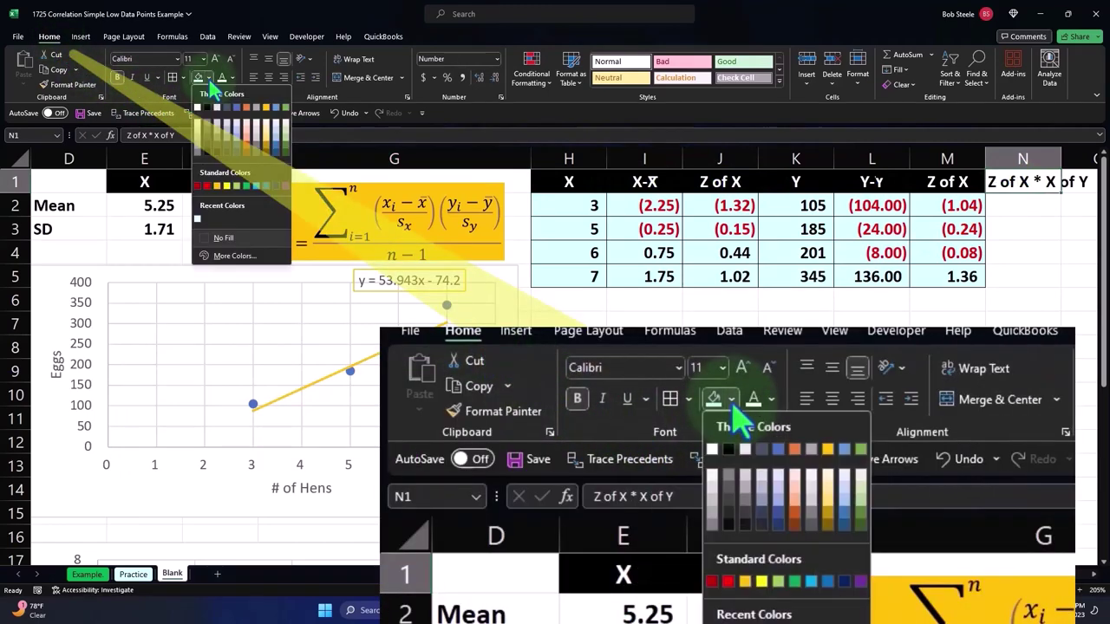
click(207, 107)
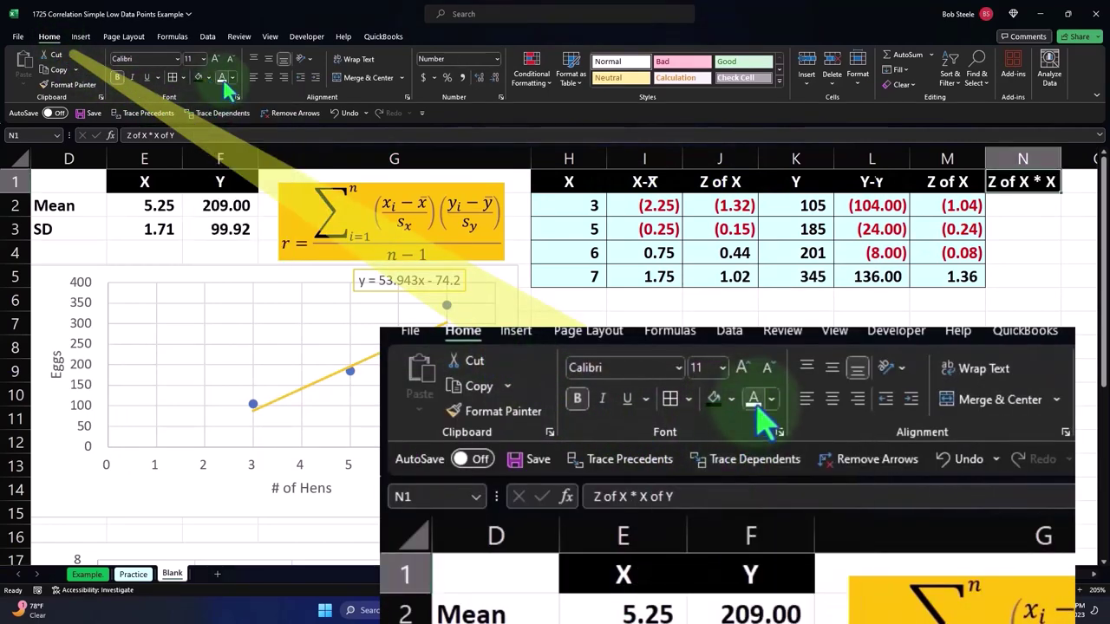
click(269, 78)
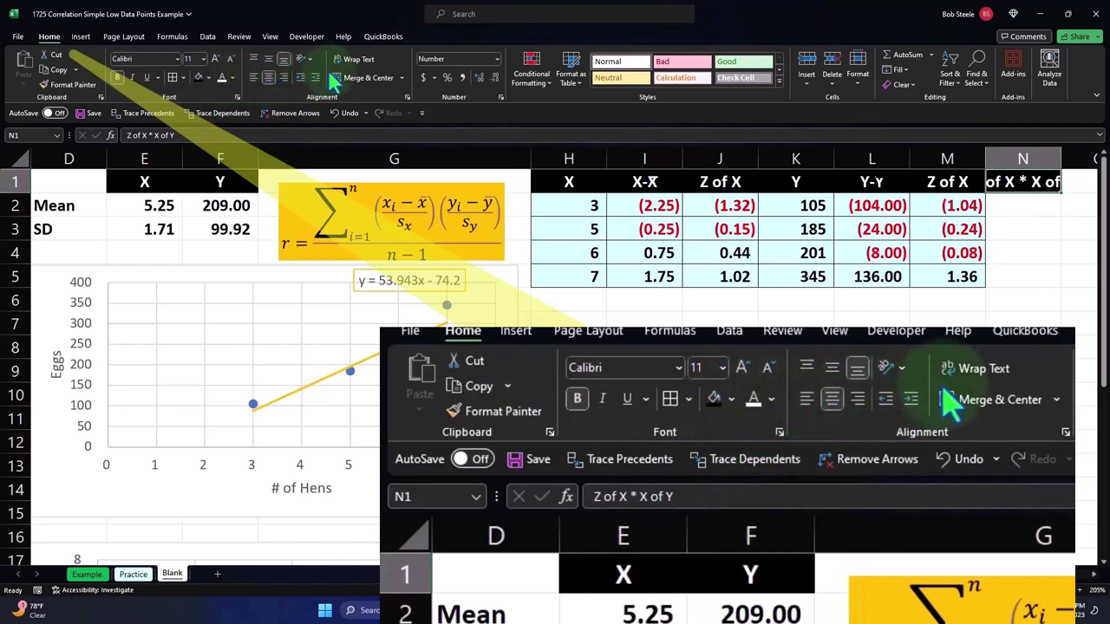
click(352, 59)
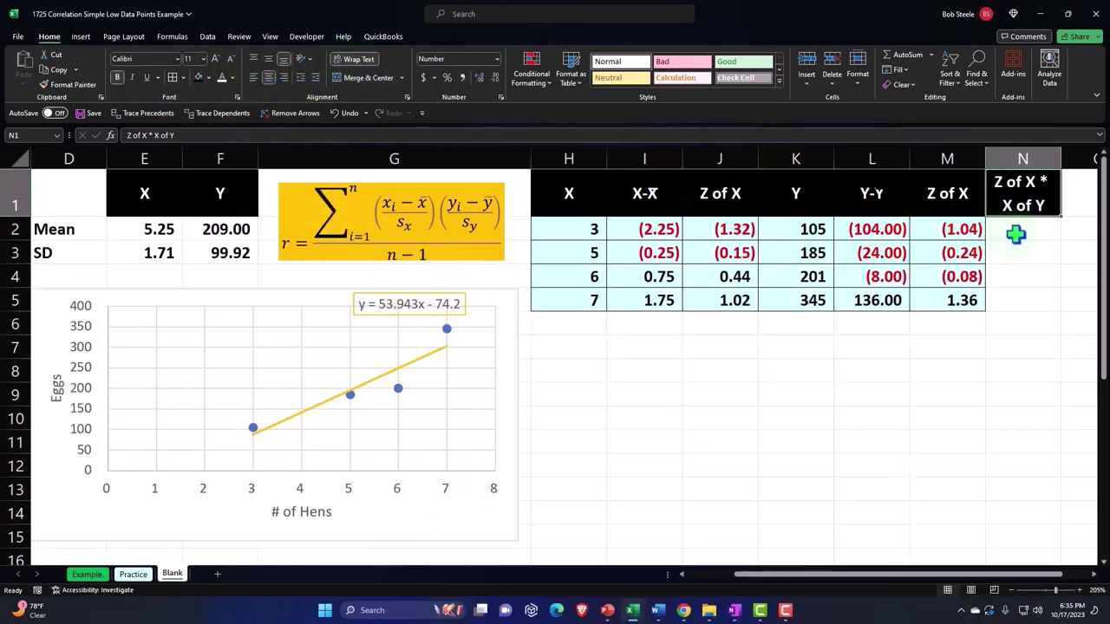
click(1015, 234)
- Enter =J2*M2 in N2, show two decimals, and fill down: 1.37, 0.04, (0.04), 1.39
text(=)
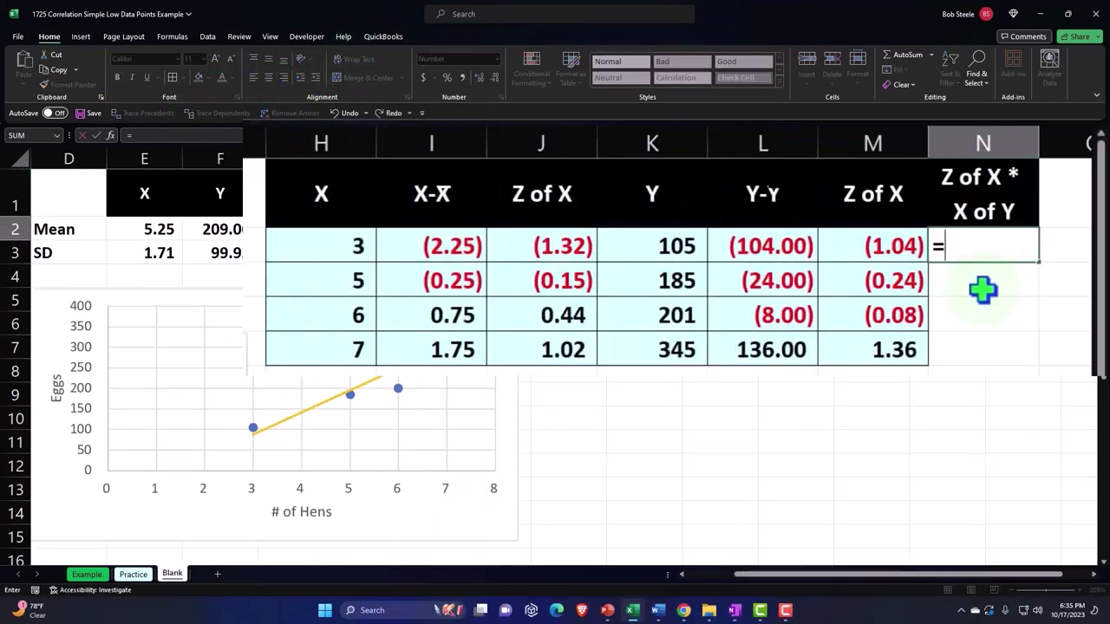
key(Left)
key(Left)
key(Left)
key(Left)
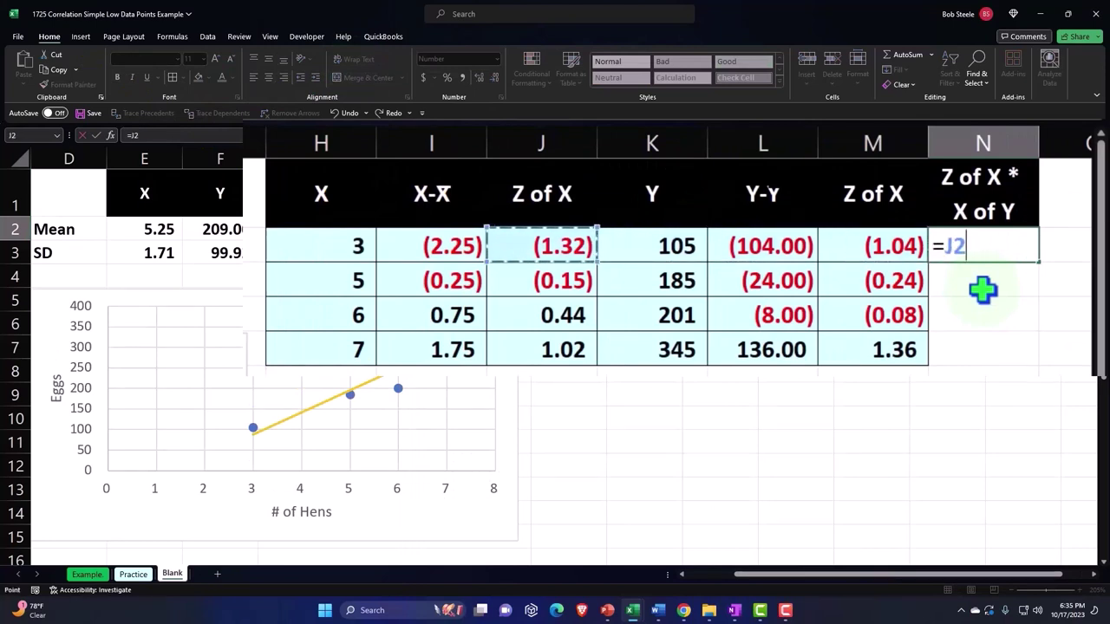
text(*)
key(Left)
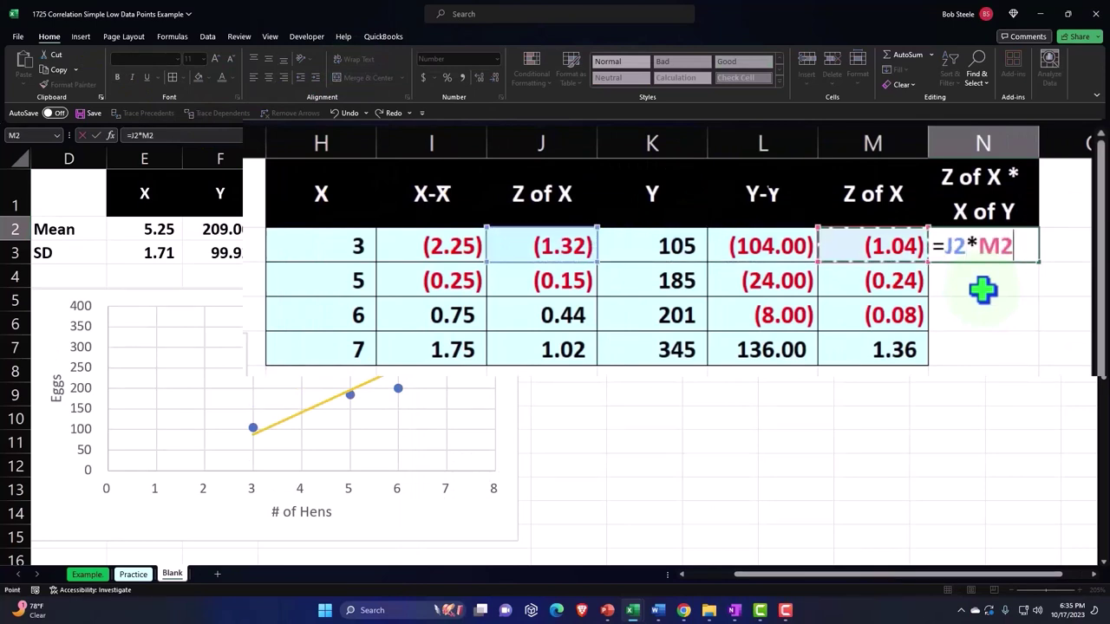
key(ctrl+Return)
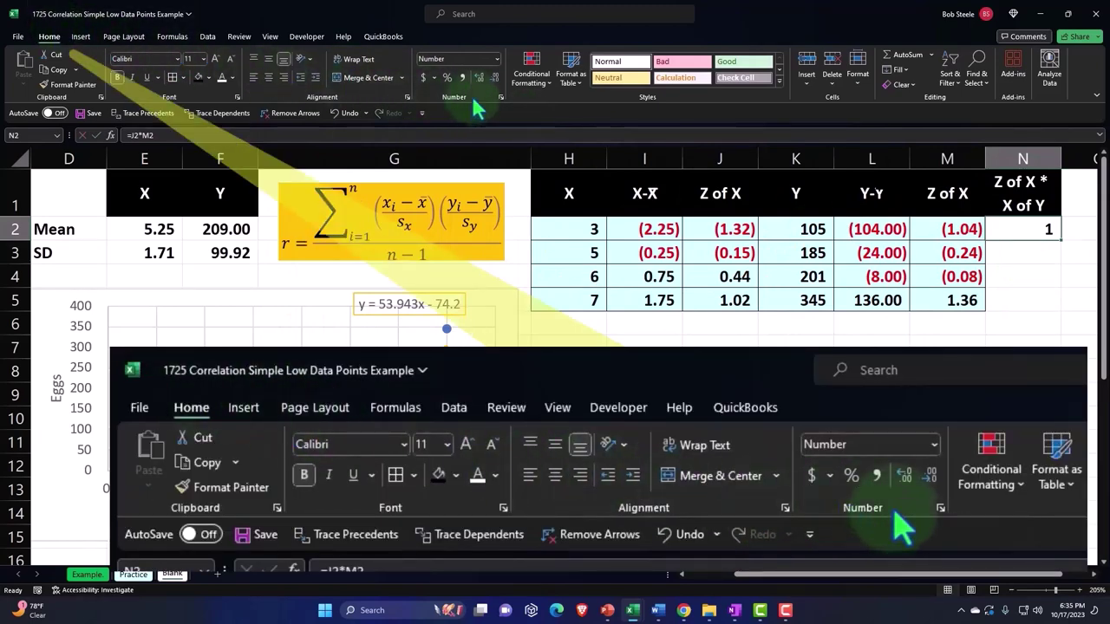
click(478, 79)
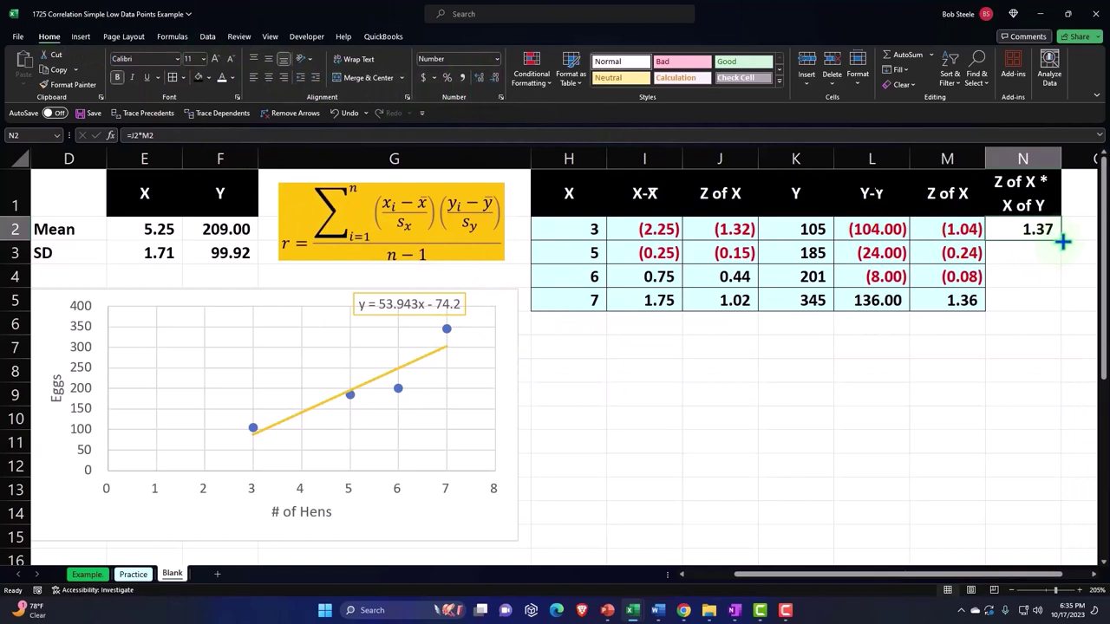
double_click(1060, 241)
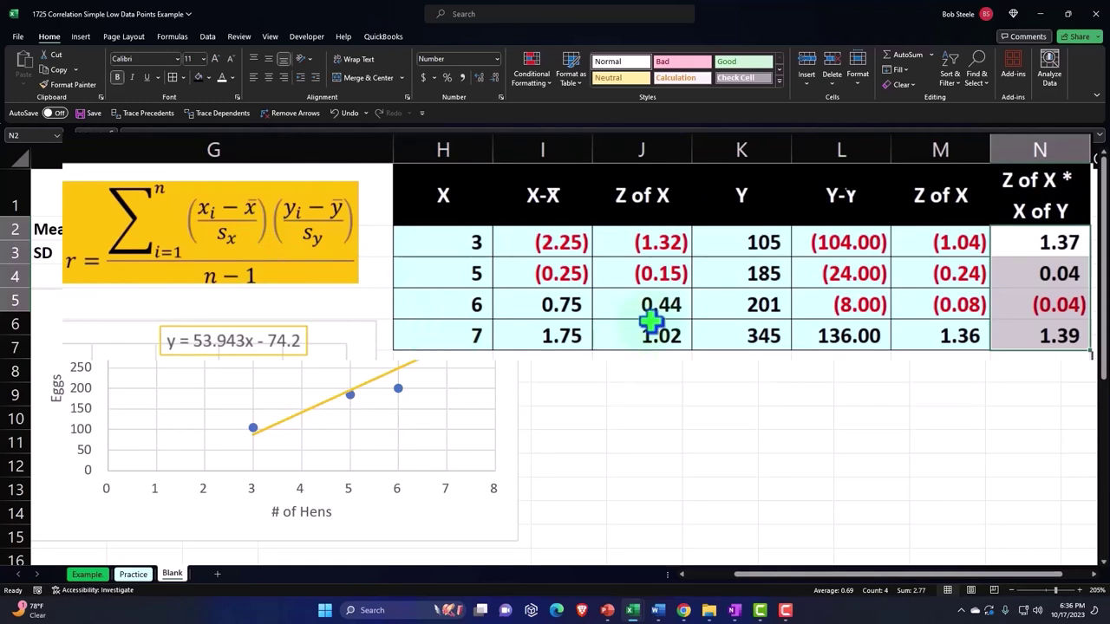
- Select the four product results to see their sum
click(704, 282)
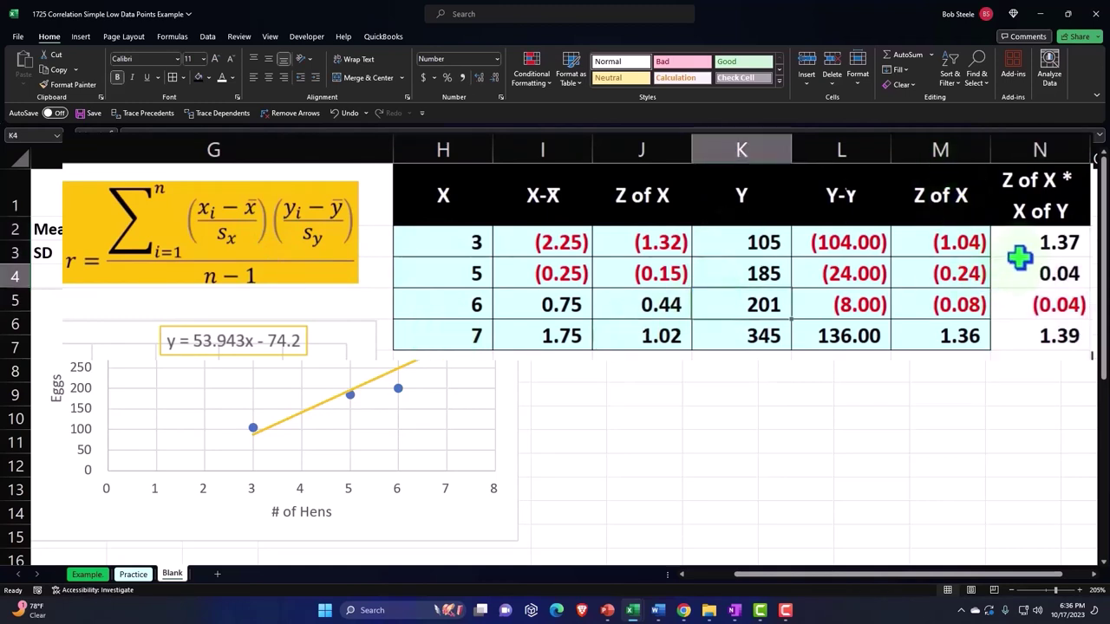
drag(1015, 255, 1023, 304)
scroll(1023, 310, down, 2)
drag(1008, 235, 1006, 300)
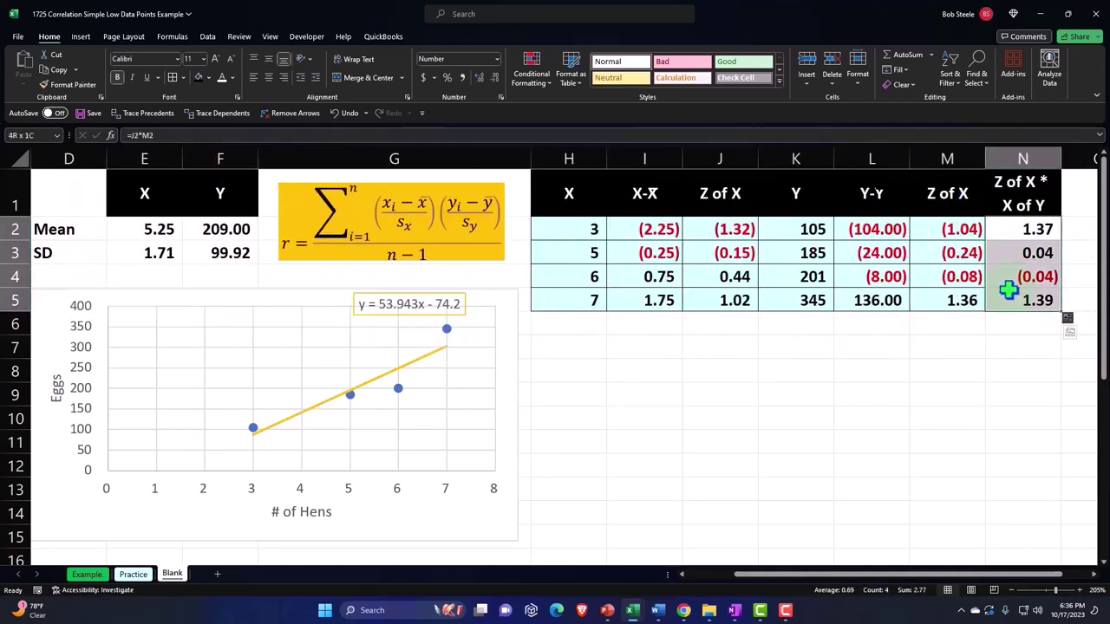